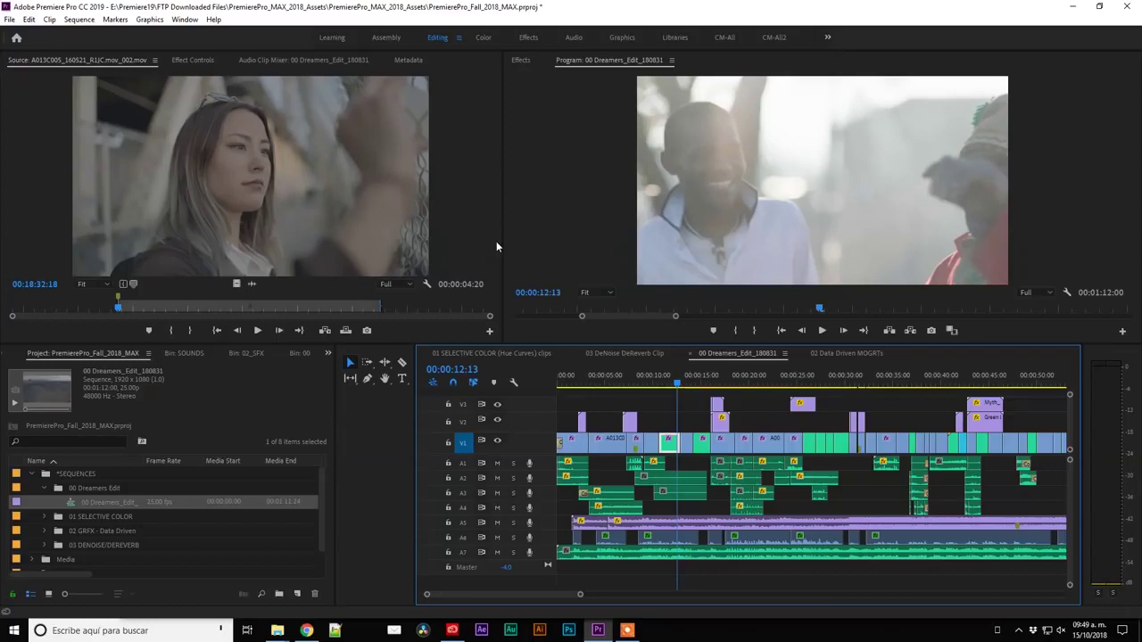
Enable Display Color Management in the General preferences
left_click(29, 18)
mouse_move(131, 384)
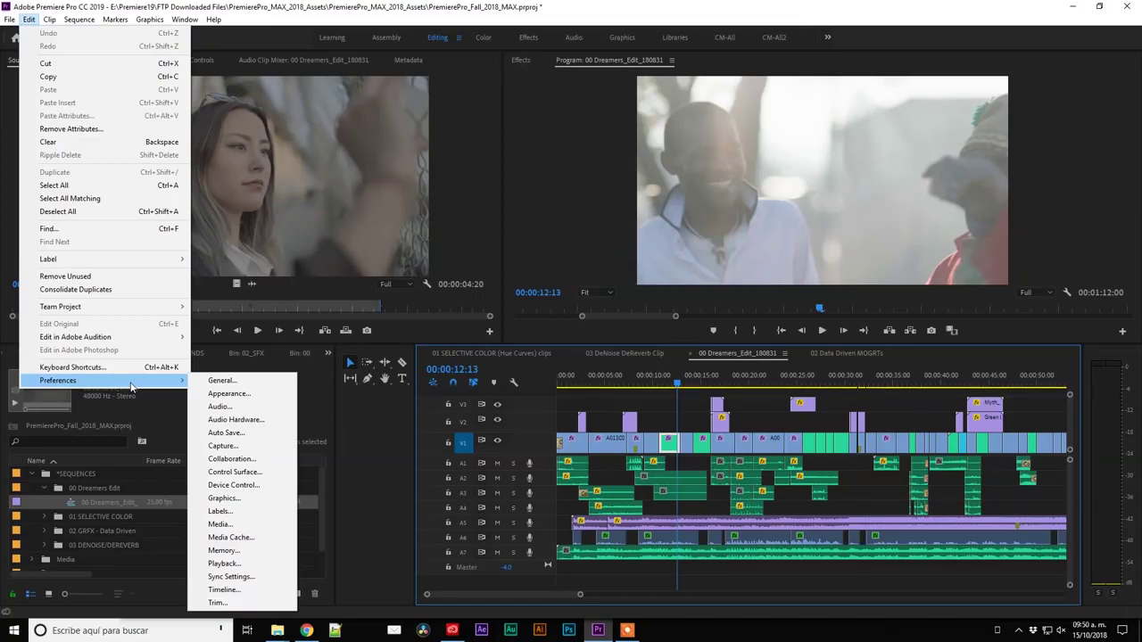
left_click(219, 381)
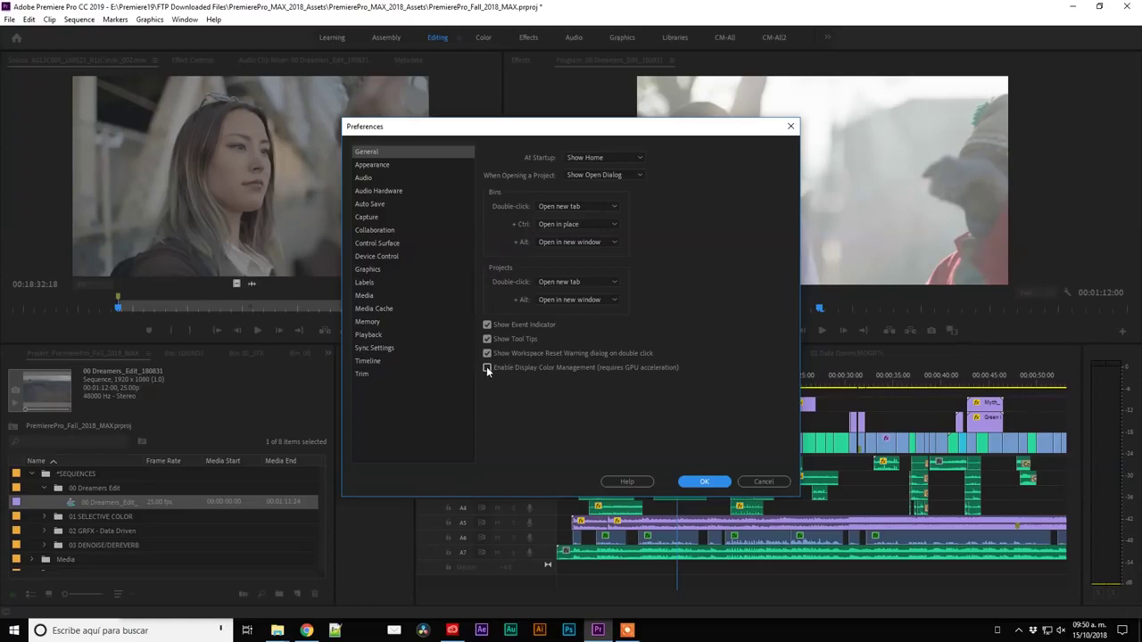
left_click(487, 368)
left_click(714, 481)
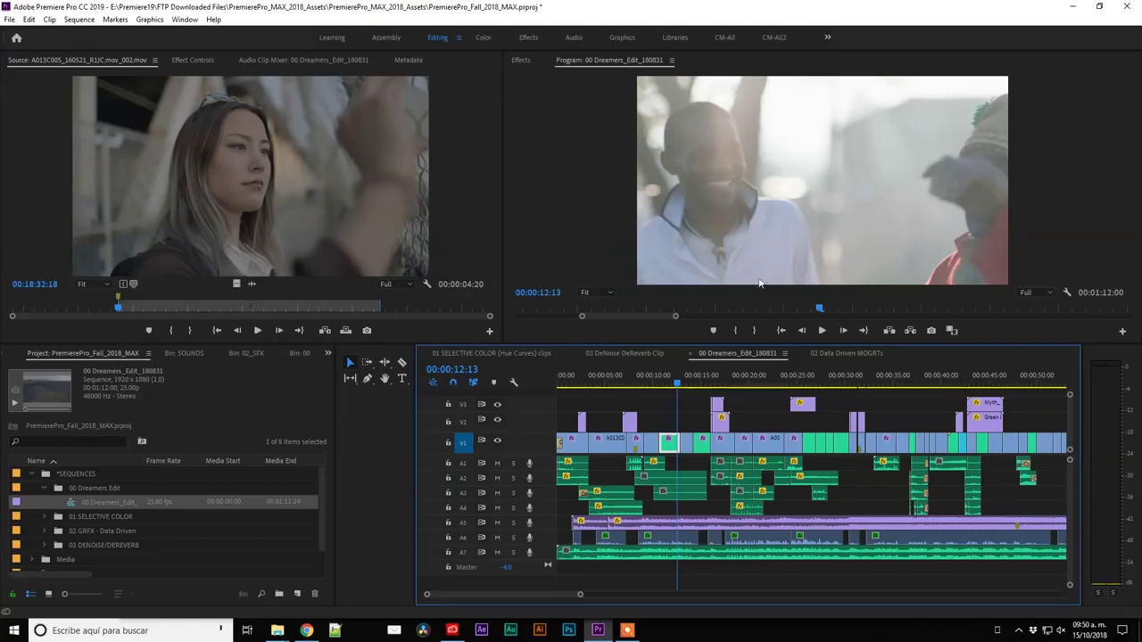
Open the 01 SELECTIVE COLOR (Hue Curves) clips sequence and switch to the Color workspace
left_click(527, 355)
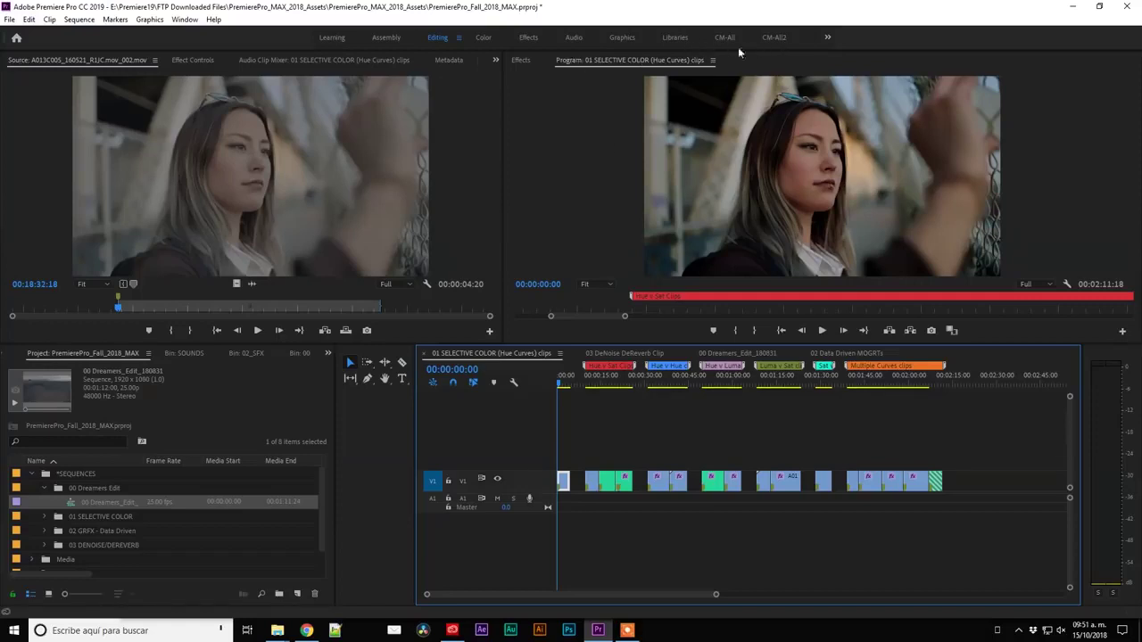
left_click(481, 38)
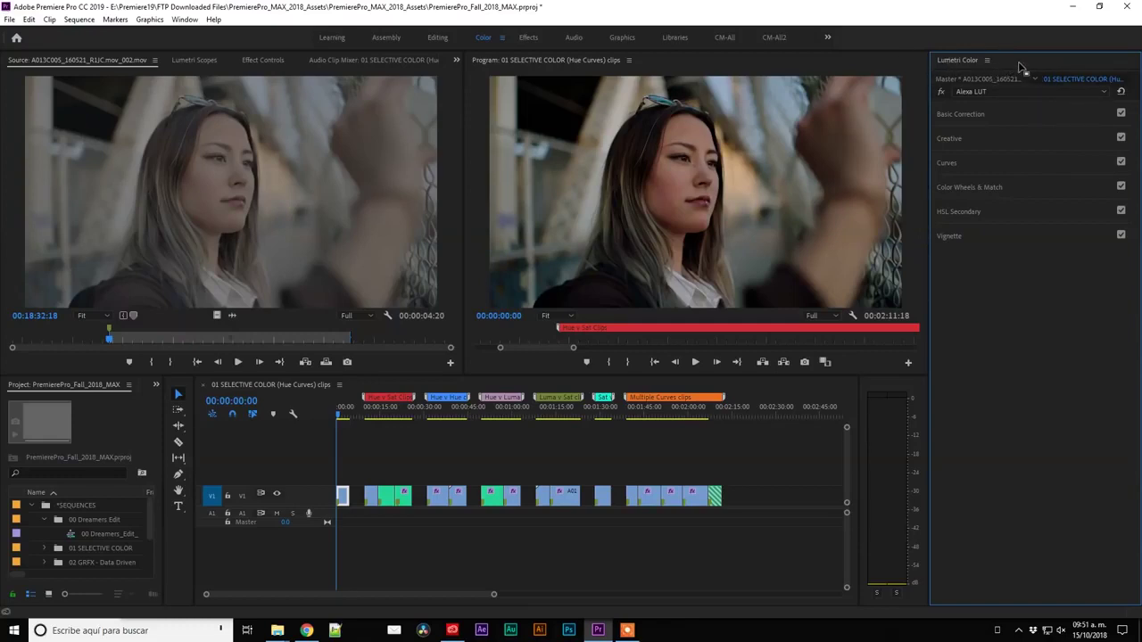
Examine the first clip's Lumetri settings at master and sequence level, including the Basic Correction and Creative sections
left_click(972, 80)
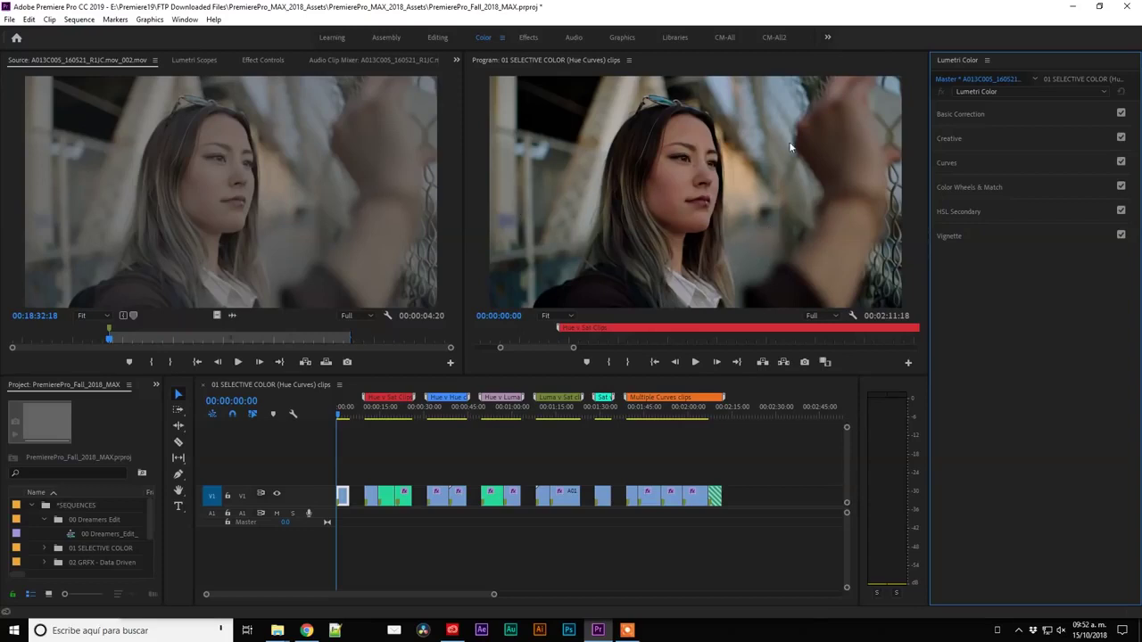
left_click(1063, 78)
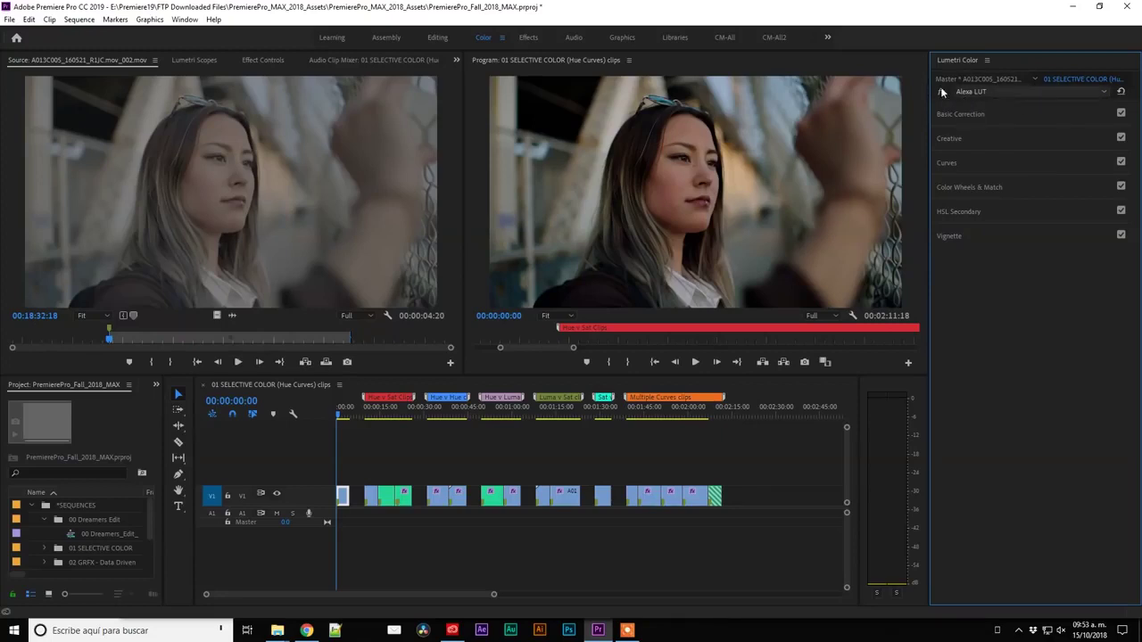
left_click(990, 114)
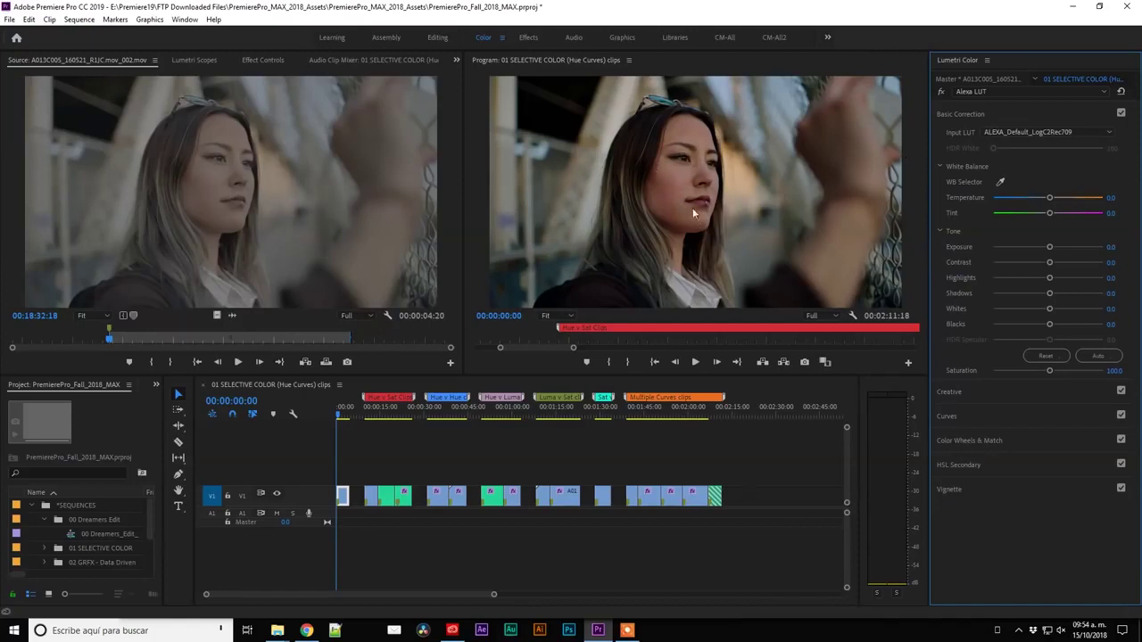
left_click(1005, 114)
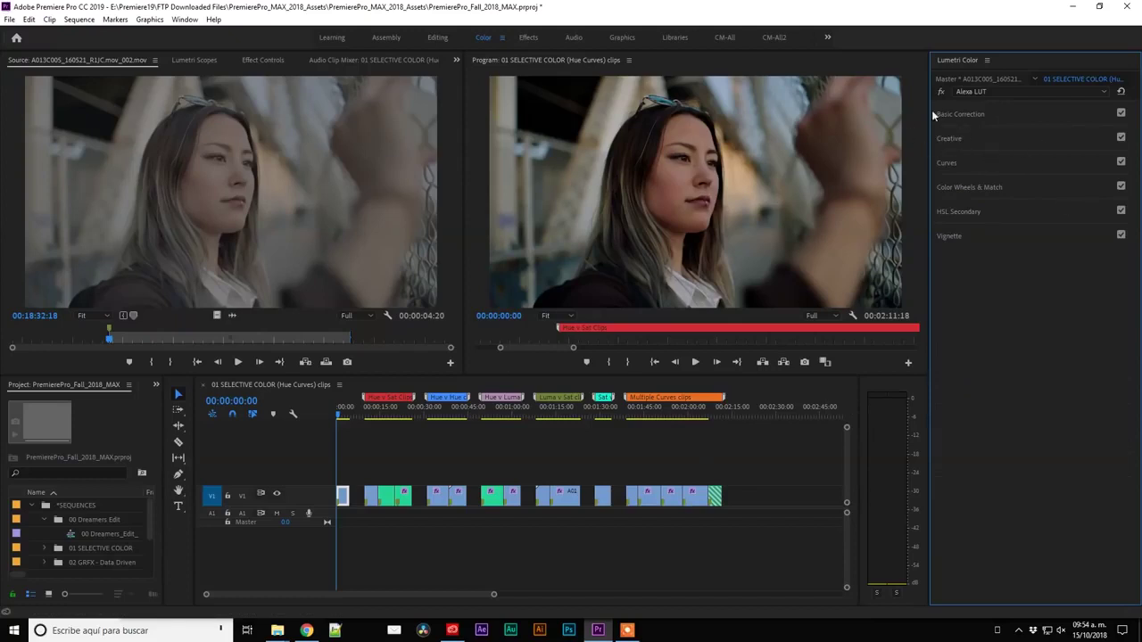
left_click(991, 119)
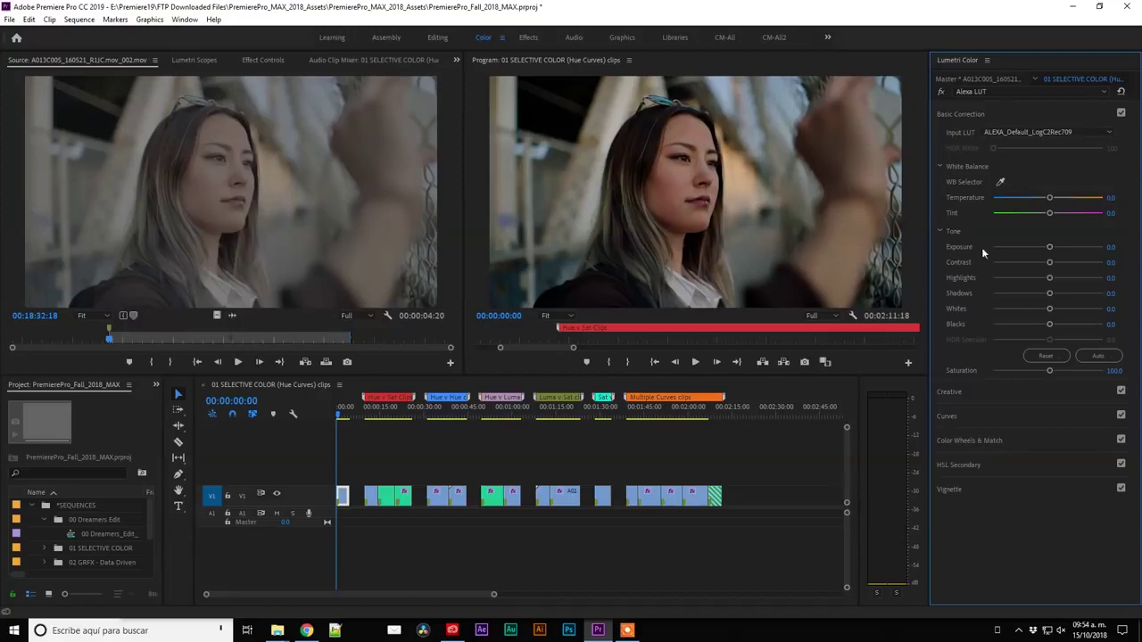
left_click(1000, 394)
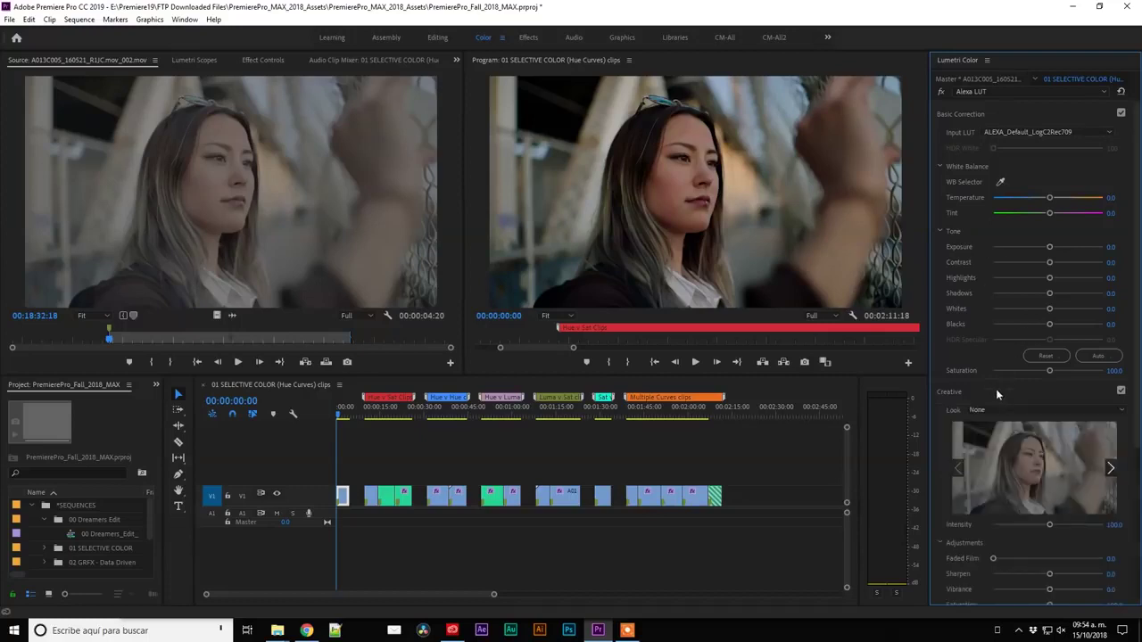
left_click(1003, 114)
left_click(997, 141)
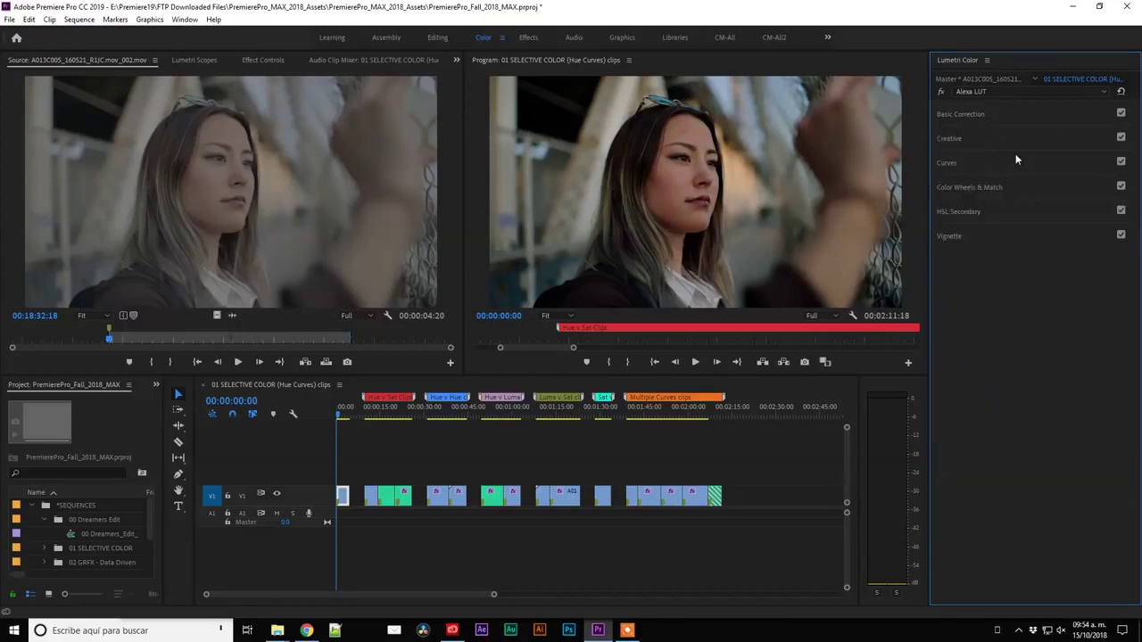
Examine the Lumetri Curves section, from the RGB Curves through all the Hue Saturation Curves down to Sat vs Sat
left_click(1003, 165)
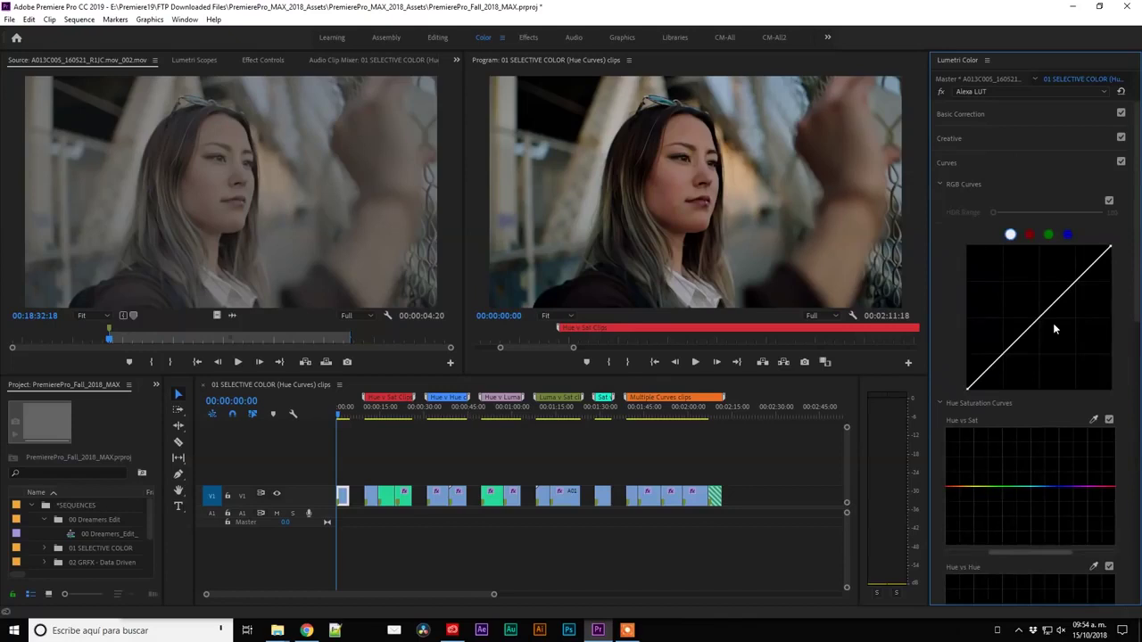
scroll(1053, 323, "down", 2)
scroll(1010, 275, "down", 5)
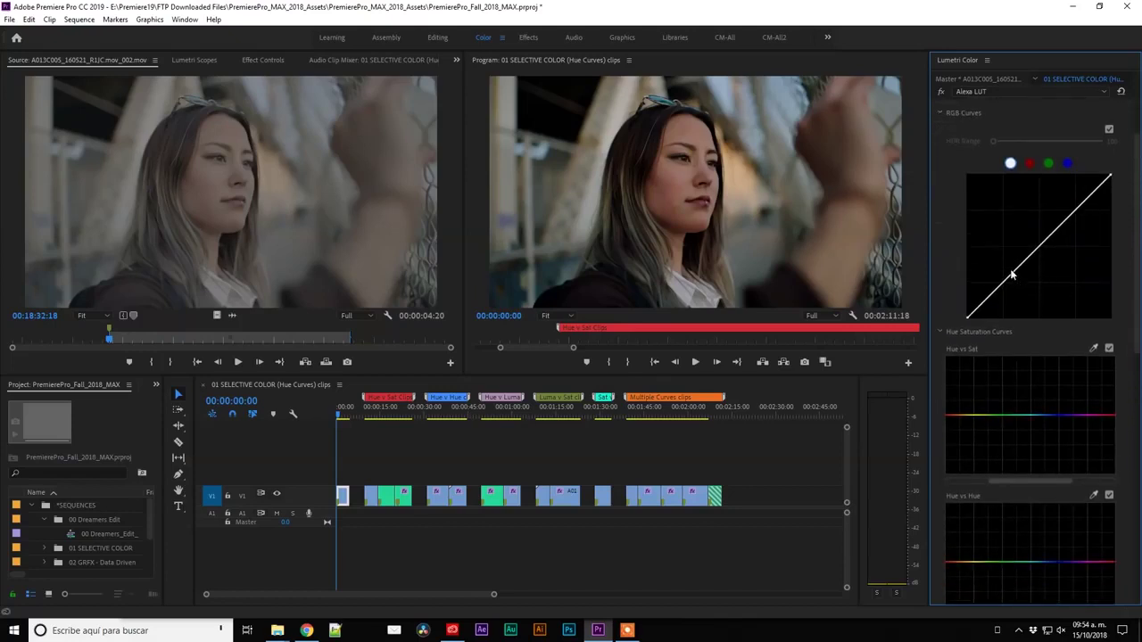
scroll(1010, 275, "up", 4)
scroll(977, 151, "up", 3)
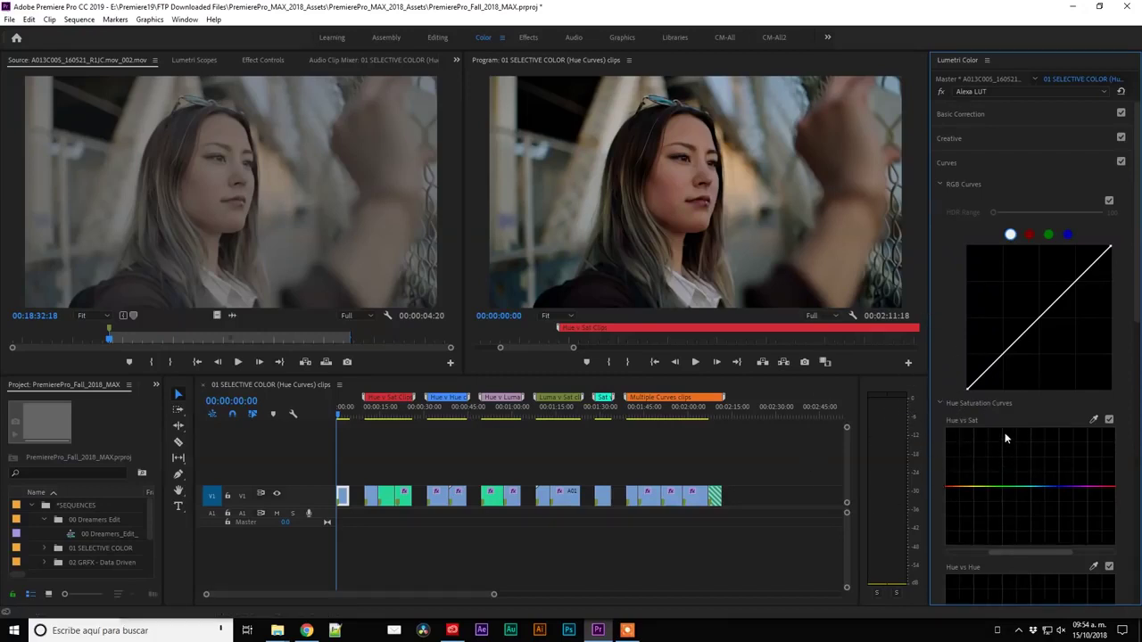
scroll(1005, 438, "down", 8)
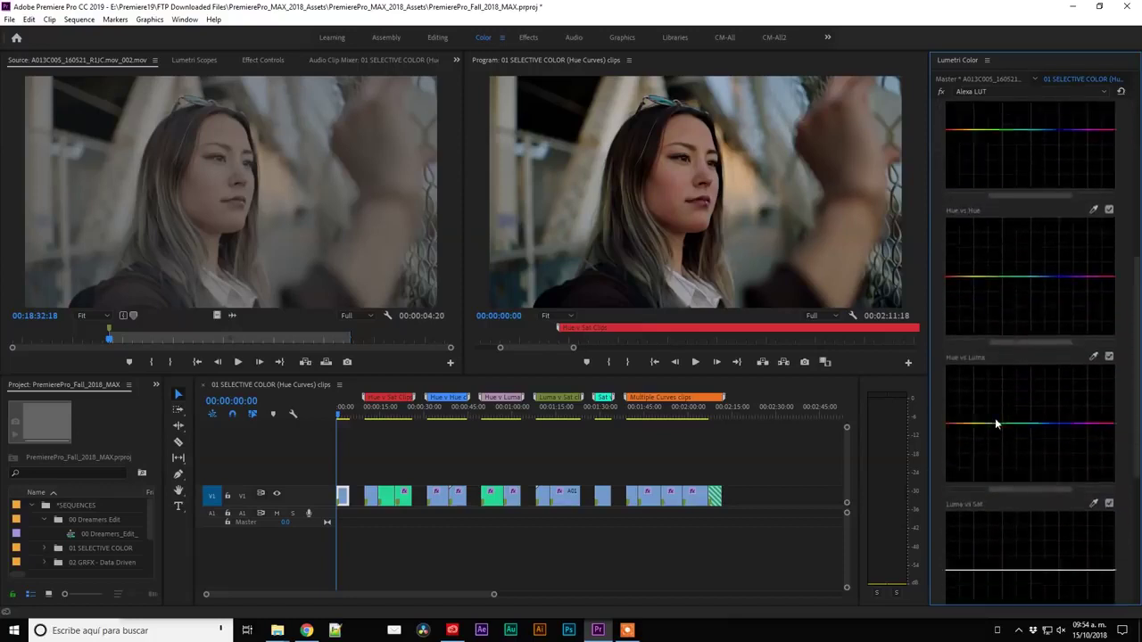
scroll(996, 424, "down", 3)
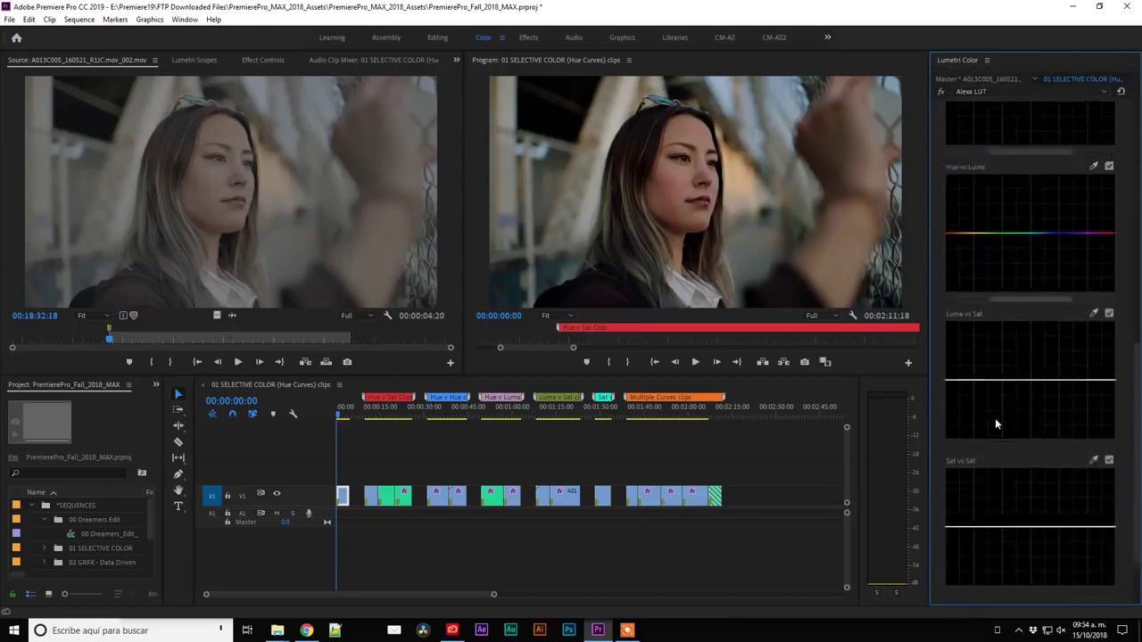
scroll(996, 425, "up", 6)
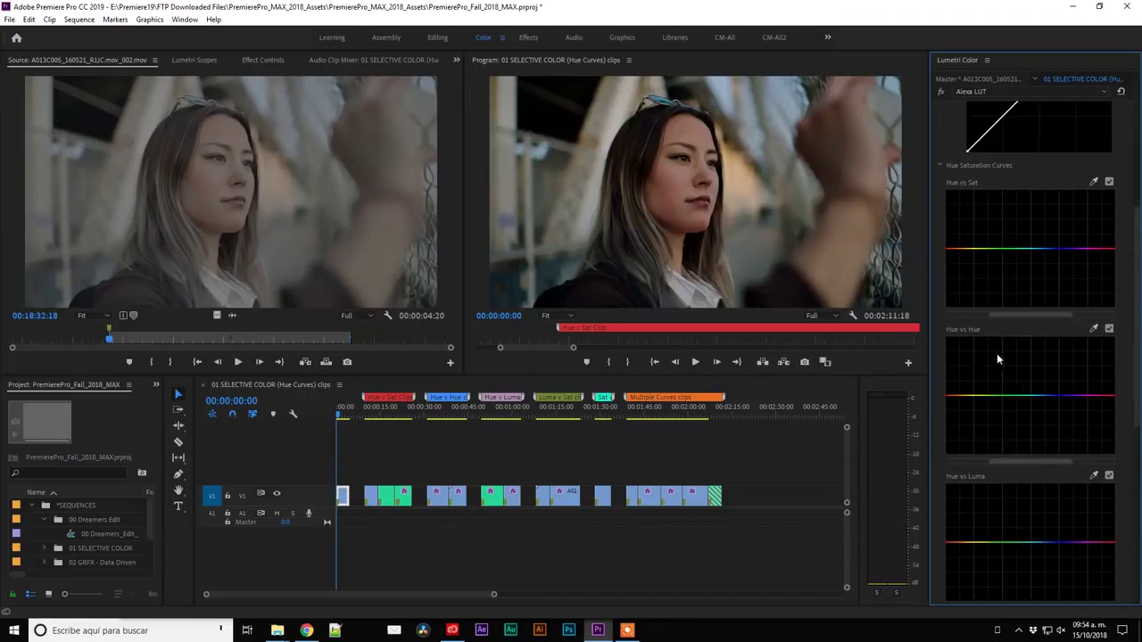
scroll(1005, 408, "down", 3)
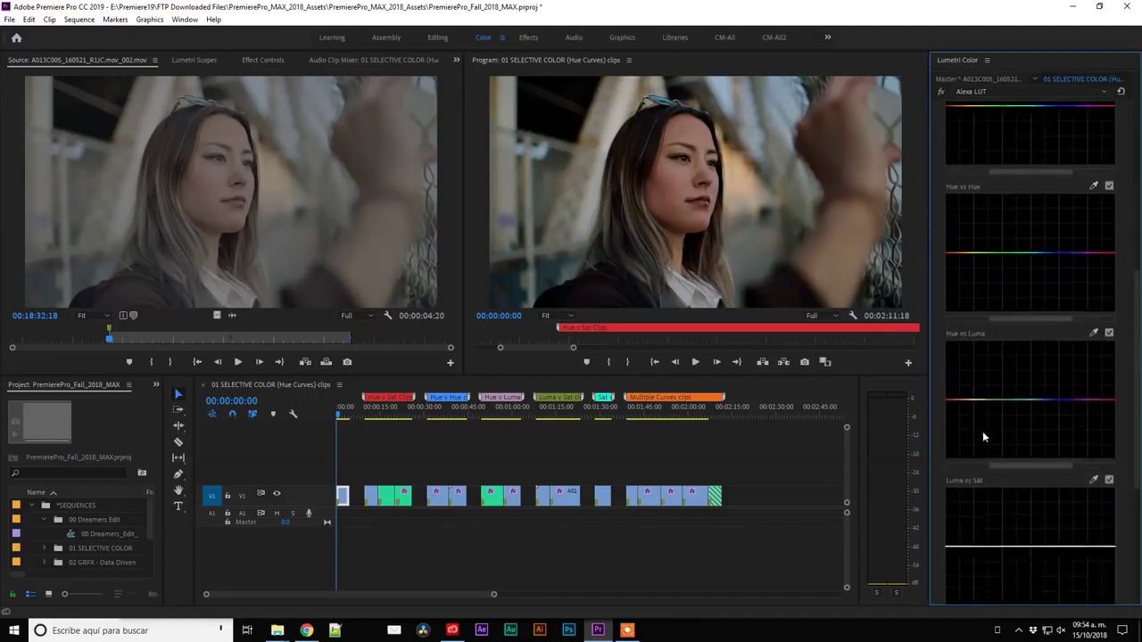
scroll(981, 419, "down", 2)
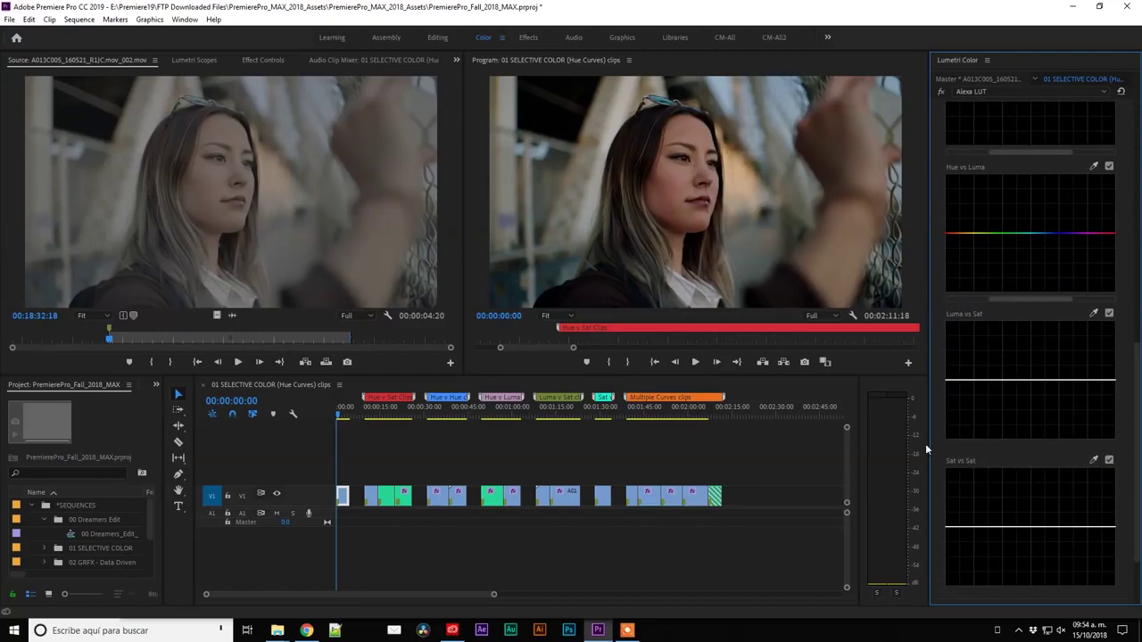
scroll(1006, 246, "up", 2)
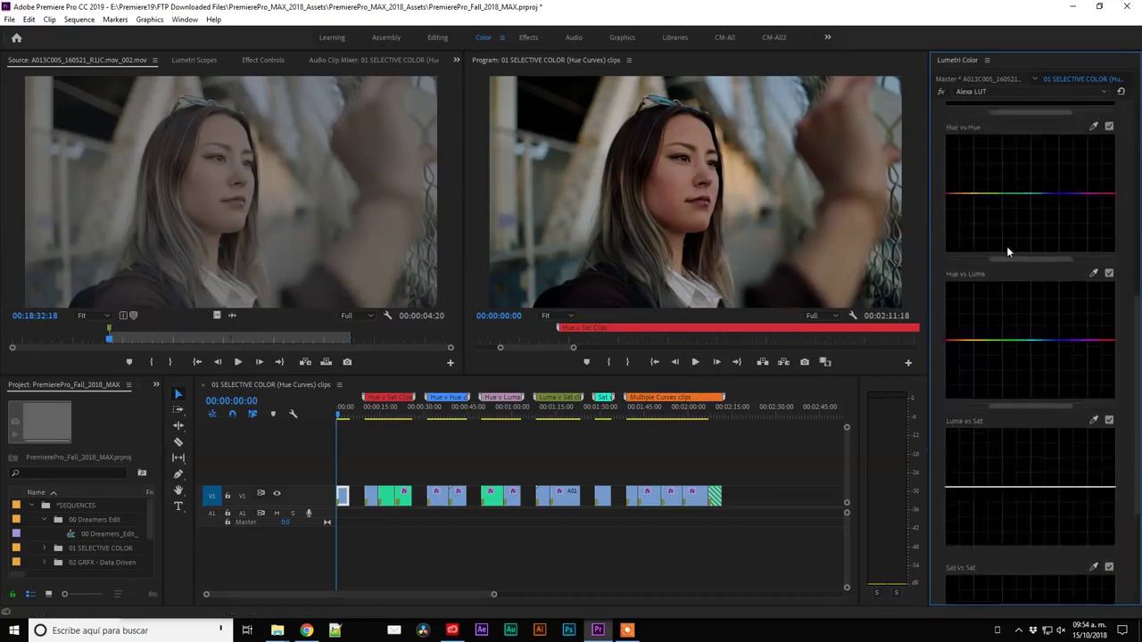
scroll(1006, 247, "up", 2)
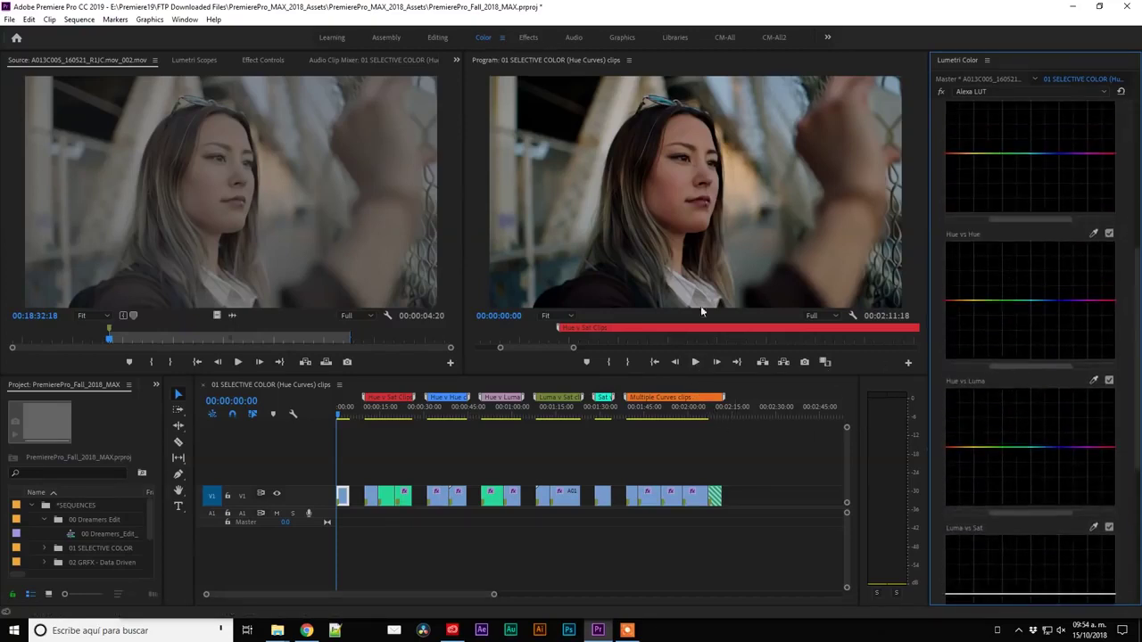
Go to the first Hue v Sat clip at 00:00:12:15 and reset its Hue v Sat effect
left_click(373, 412)
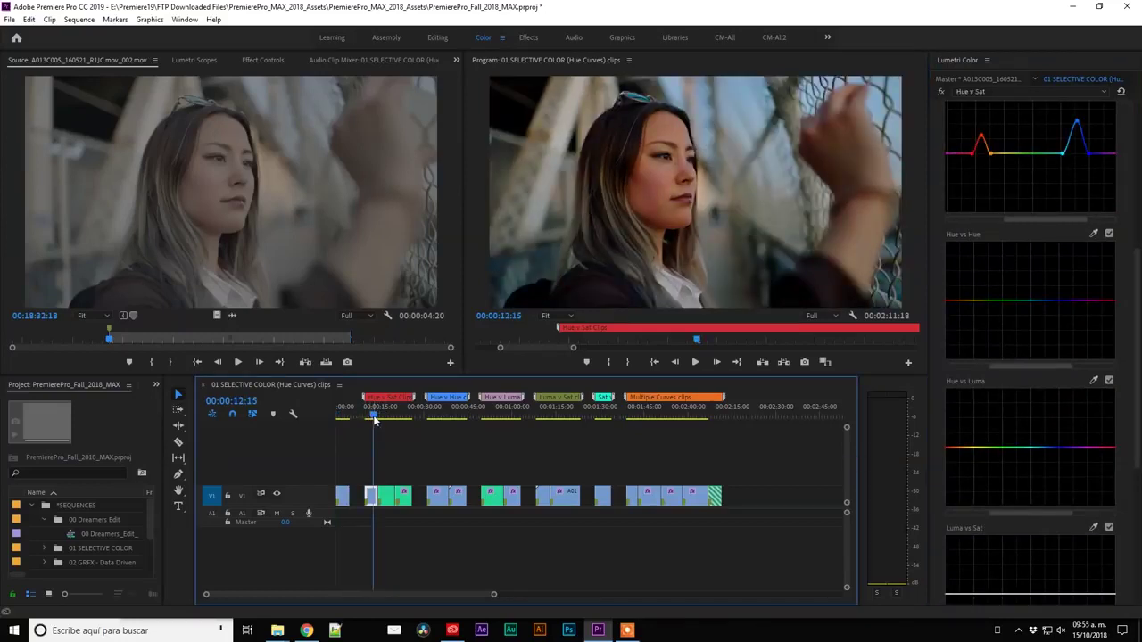
scroll(978, 199, "up", 2)
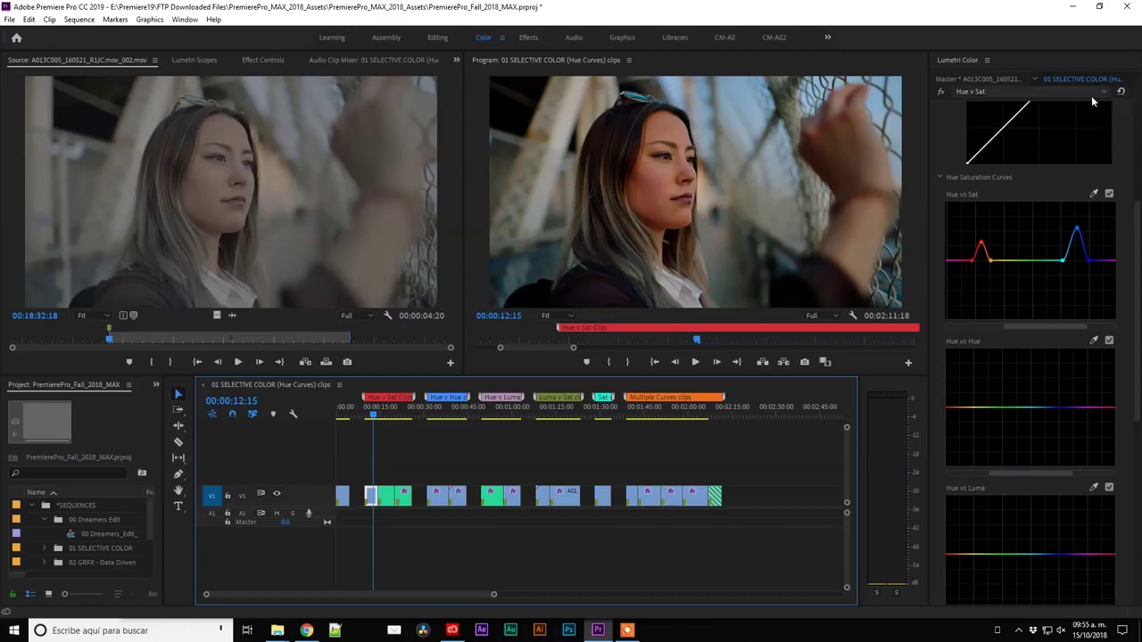
left_click(1120, 93)
left_click(1120, 94)
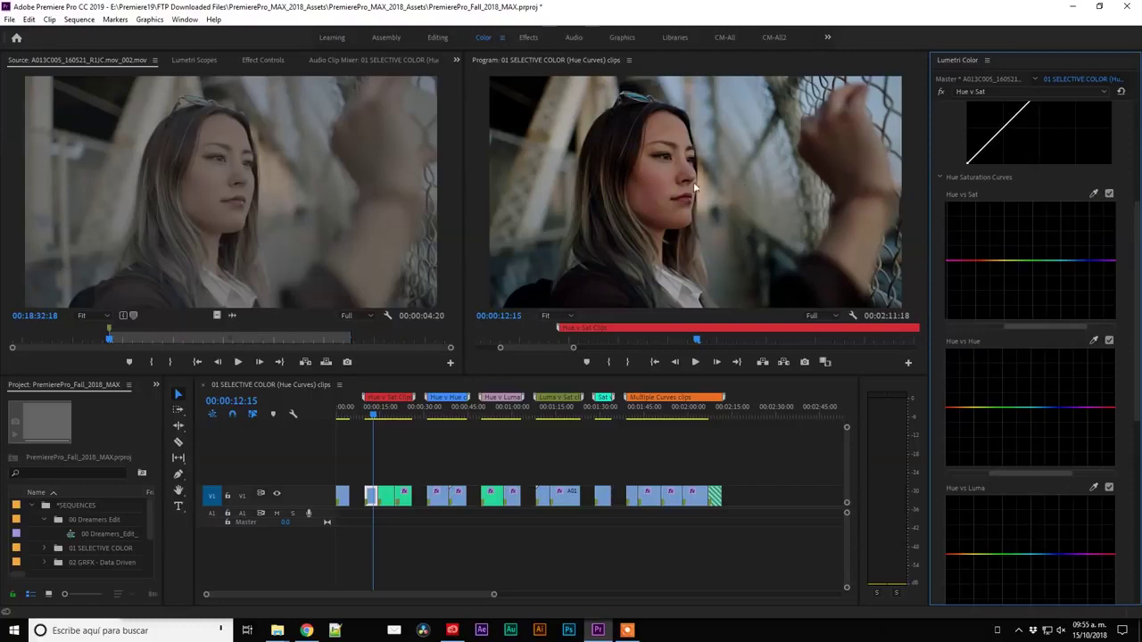
Sample the woman's skin tone for the Hue vs Sat curve and raise its red-orange point slightly above the baseline
left_click(1093, 194)
left_click(663, 175)
left_click_drag(981, 261, 982, 218)
left_click_drag(984, 229, 984, 257)
mouse_move(983, 260)
left_mouse_down()
mouse_move(958, 239)
mouse_move(998, 235)
mouse_move(972, 241)
mouse_move(984, 251)
left_mouse_up()
left_click_drag(980, 244, 980, 248)
Sample the blue background for the Hue vs Sat curve and raise its blue point to the maximum saturation
left_click(1094, 193)
left_click(687, 80)
left_click_drag(1074, 261, 1072, 183)
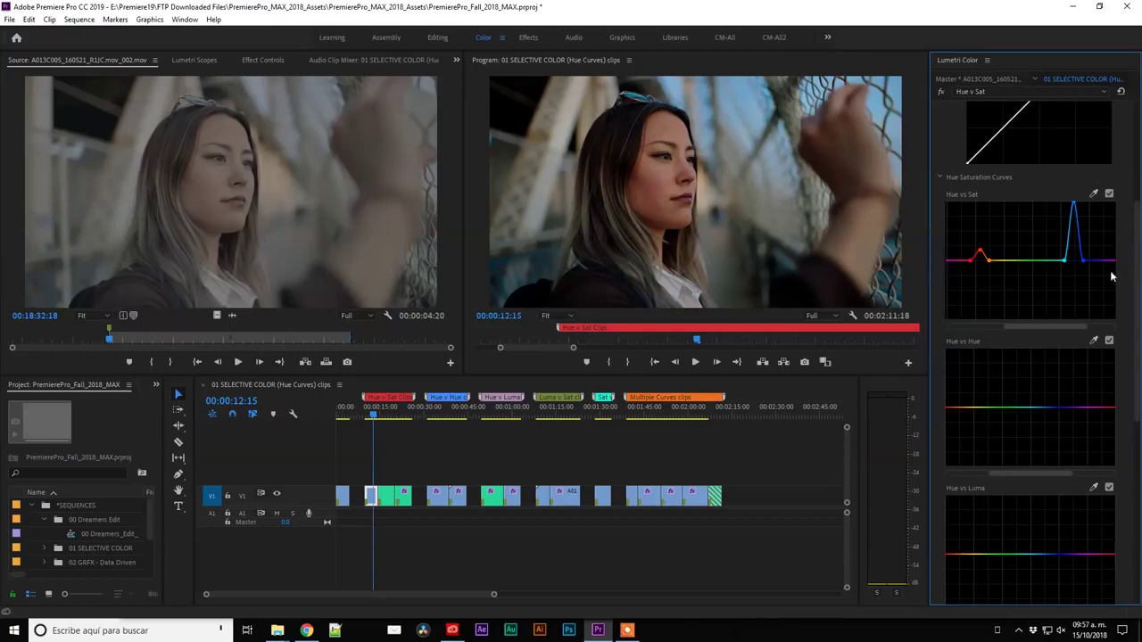
left_click_drag(1065, 326, 1116, 323)
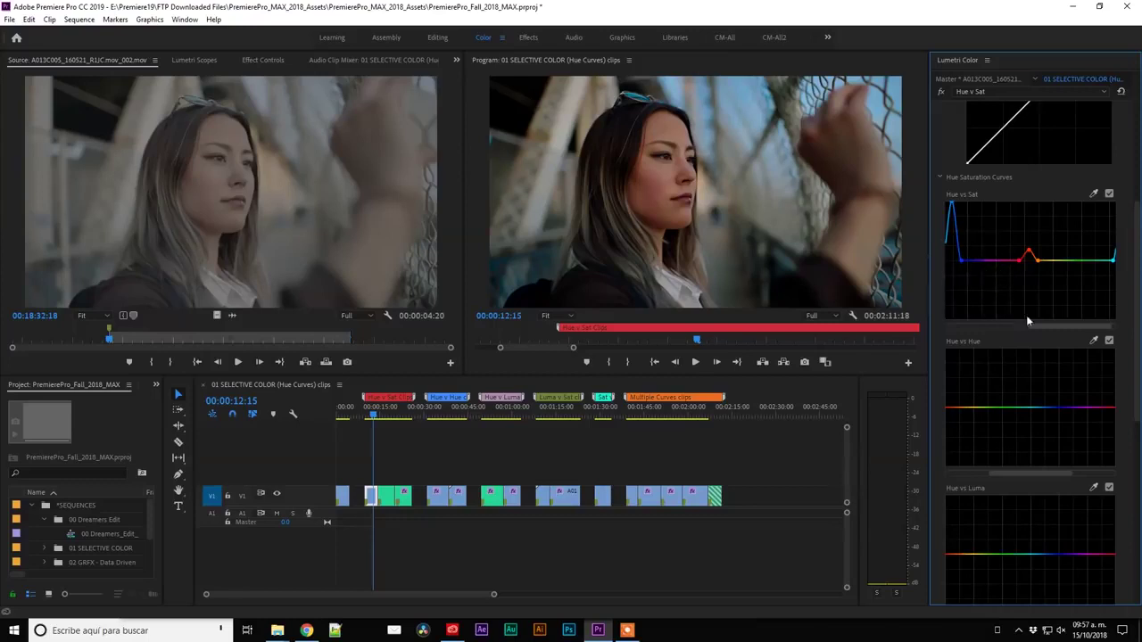
mouse_move(1046, 330)
left_mouse_down()
mouse_move(996, 333)
mouse_move(1050, 312)
left_mouse_up()
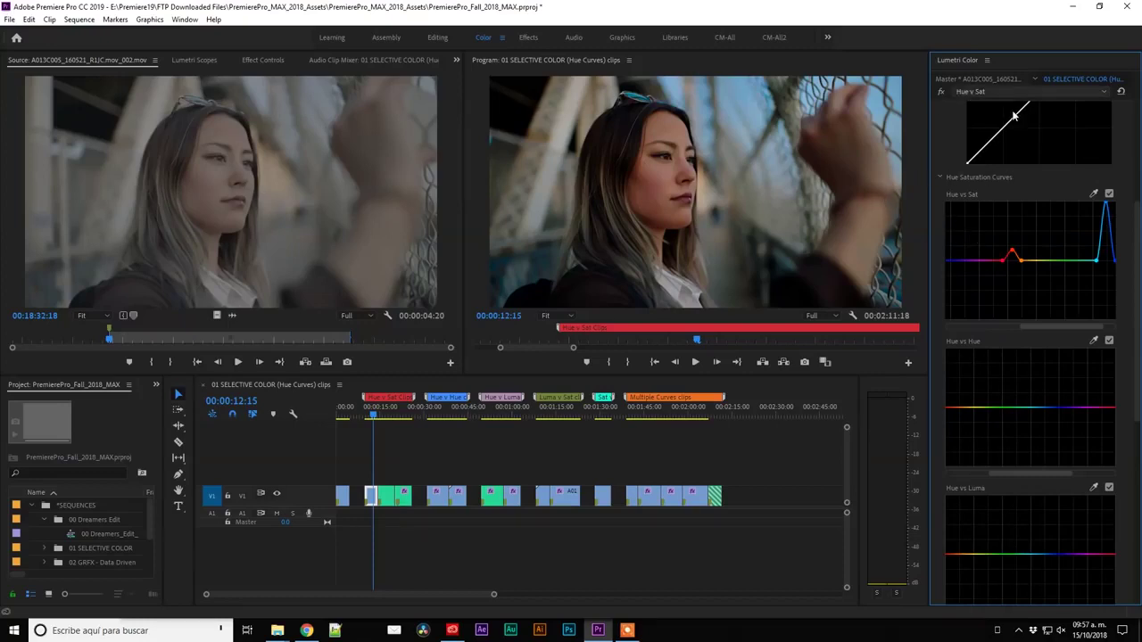
Add another Lumetri Color effect to the clip and rename it Contraste
left_click(1104, 93)
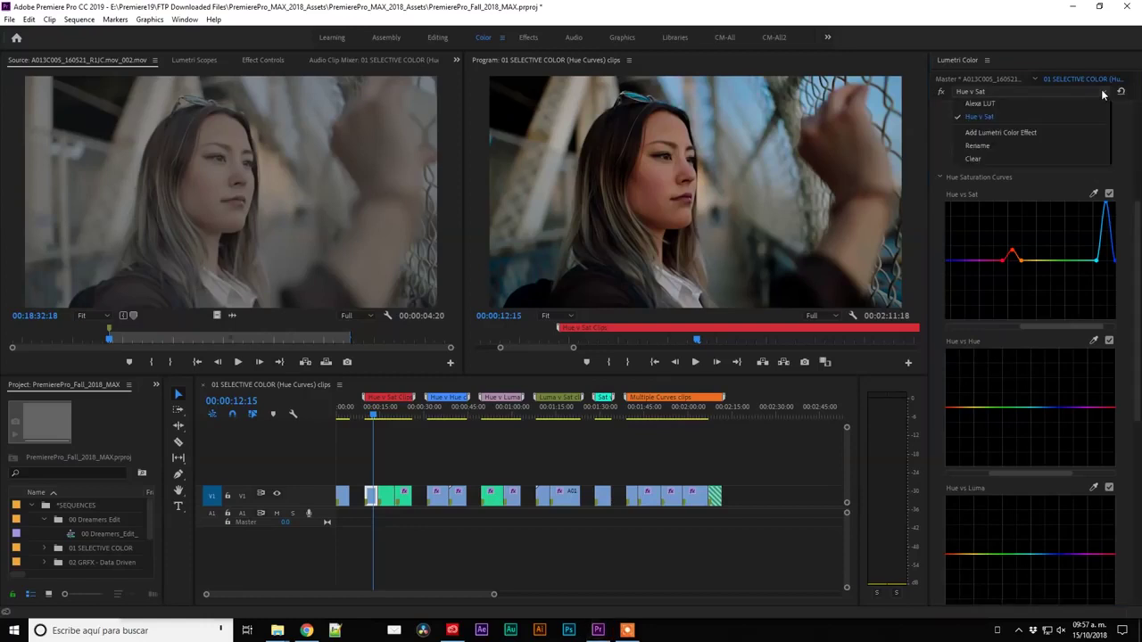
left_click(1004, 132)
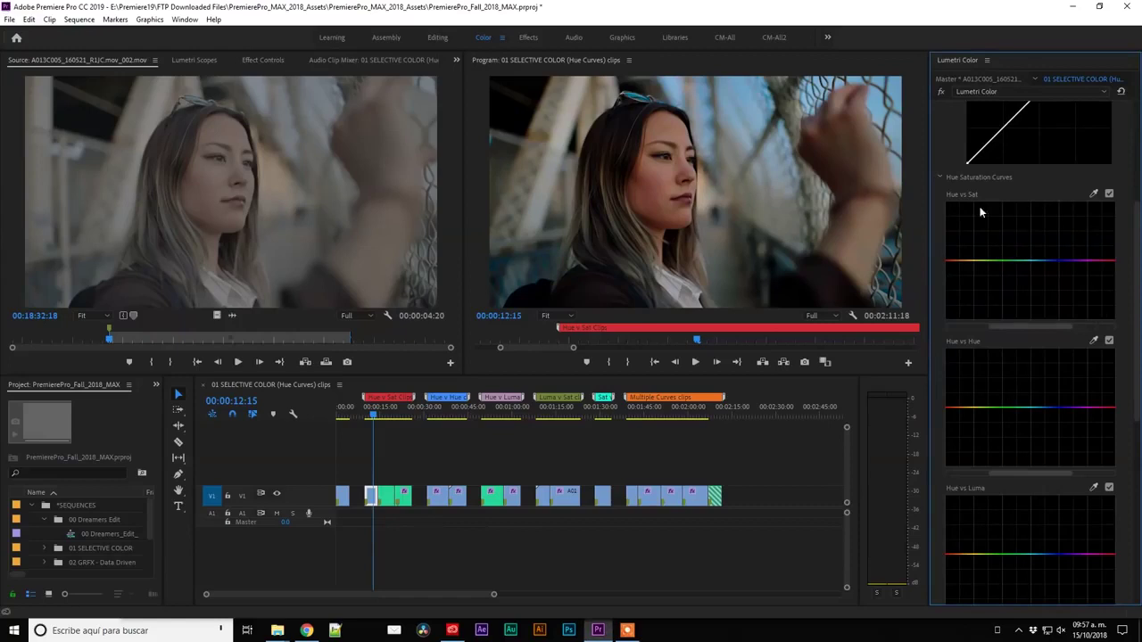
left_click(1103, 93)
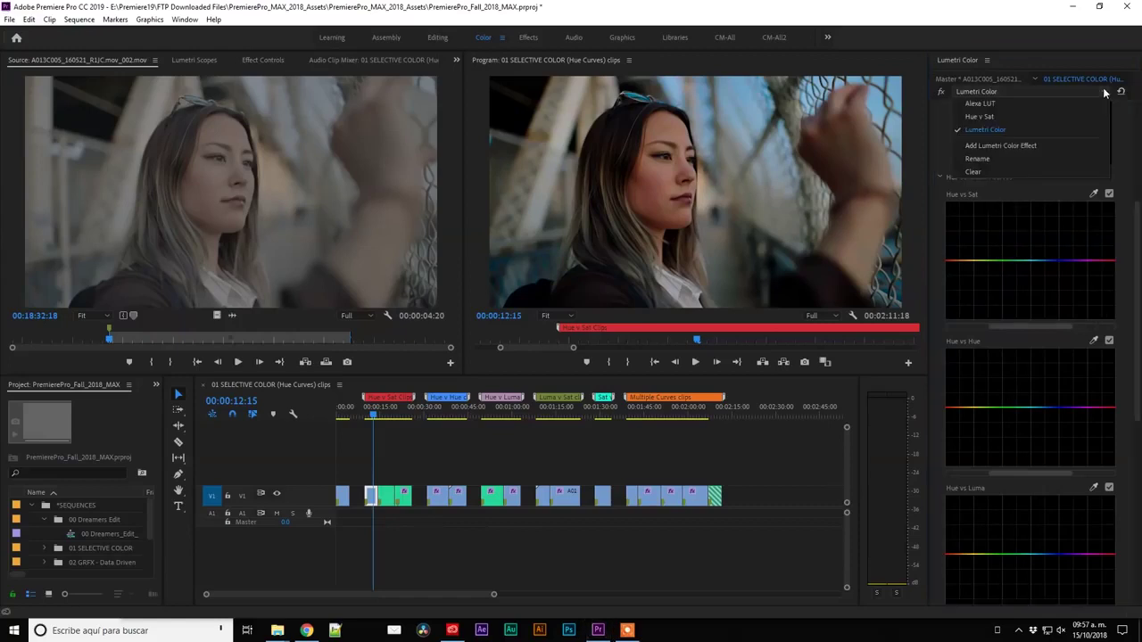
left_click(979, 159)
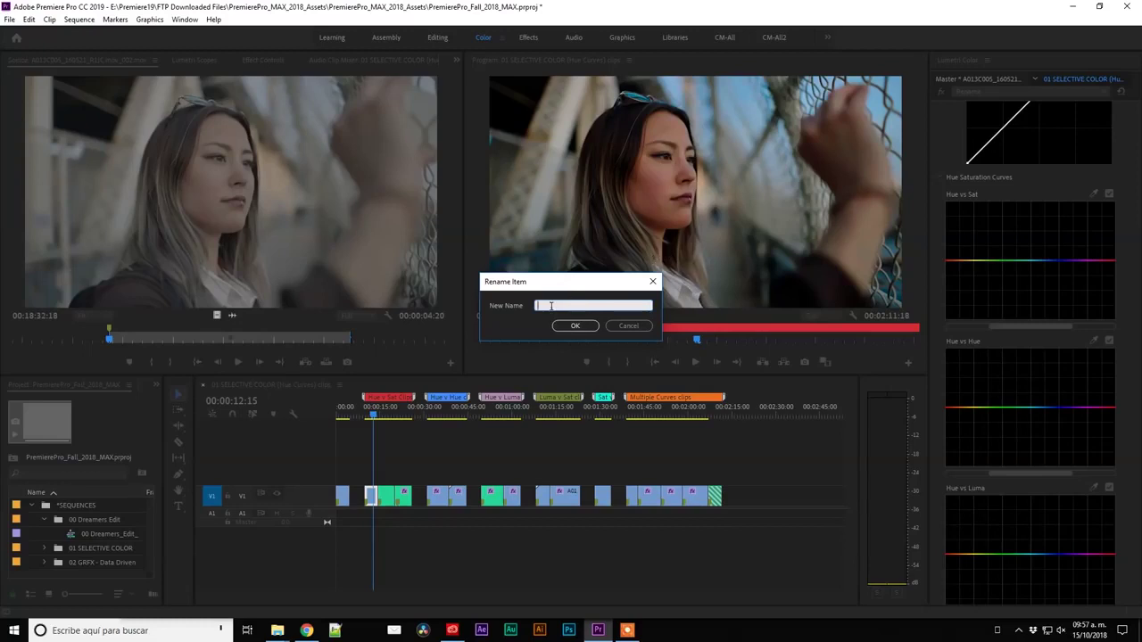
type("Contr")
left_click(575, 325)
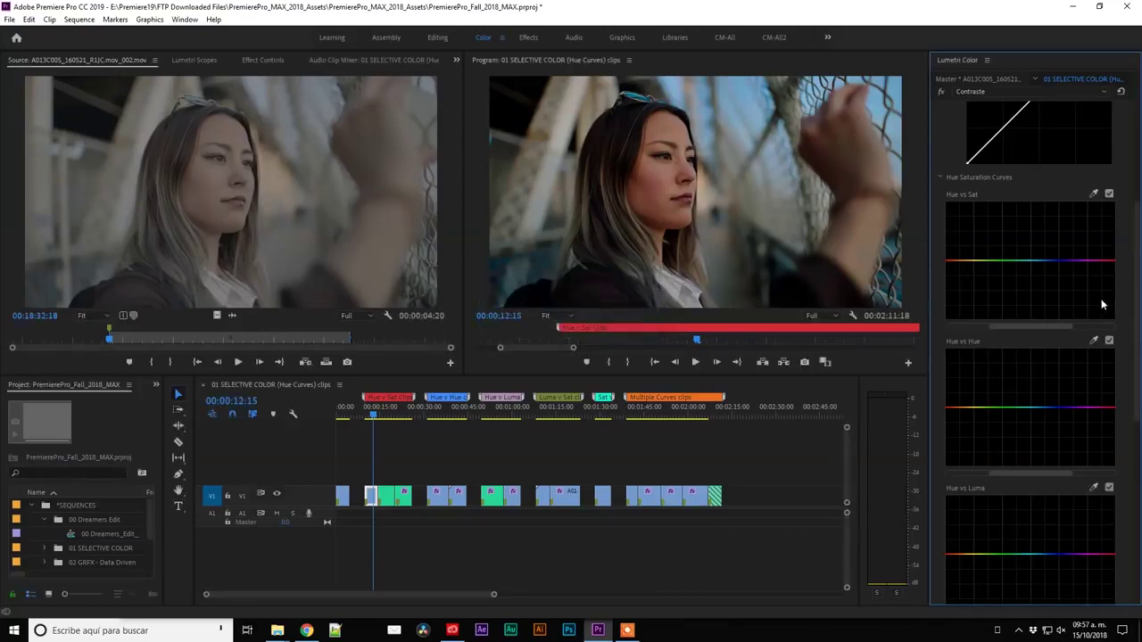
Lower the Contrast to about -42 in the Basic Correction of the Contraste effect
scroll(1101, 305, "up", 5)
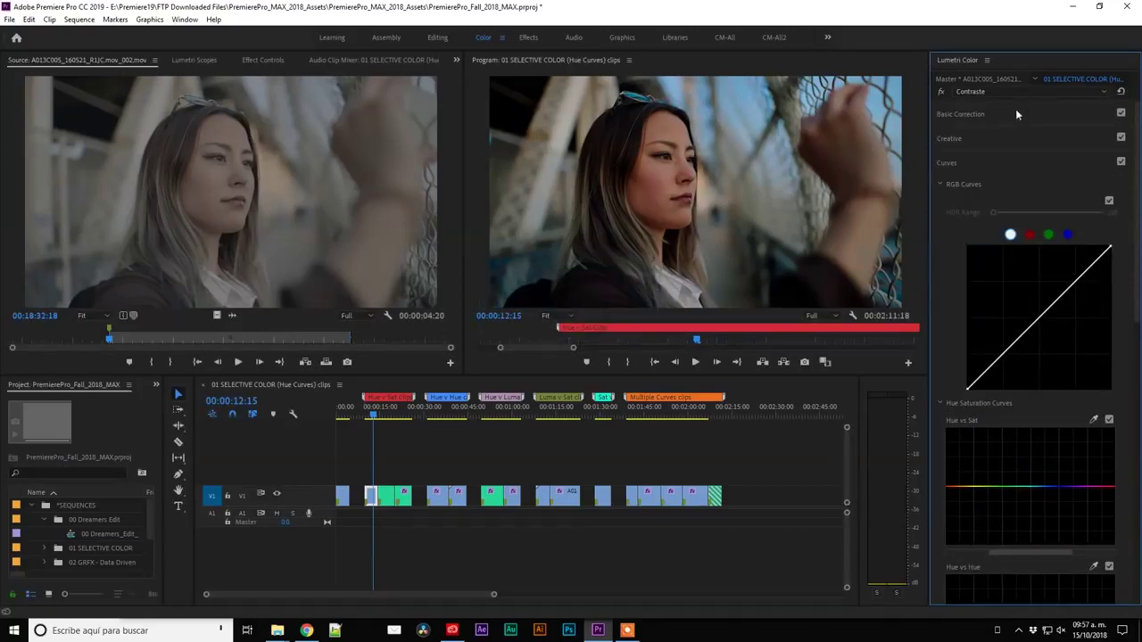
left_click(1016, 113)
left_click_drag(1049, 262, 1029, 264)
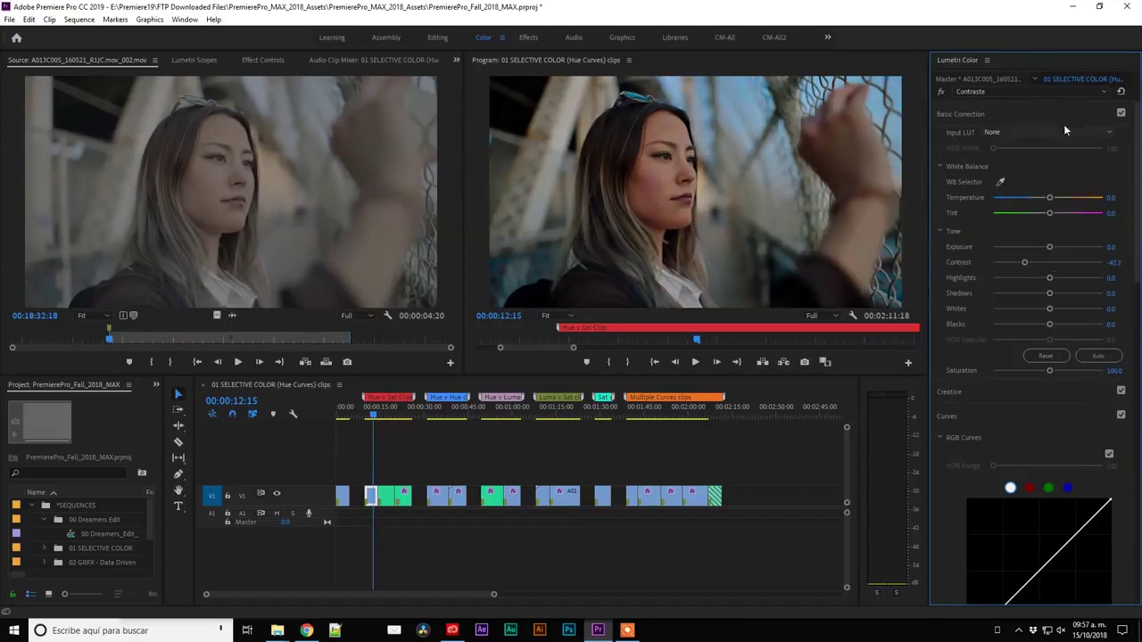
Review the clip's Alexa LUT, Hue v Sat and Contraste effects in turn to compare their separate Lumetri settings
left_click(1104, 92)
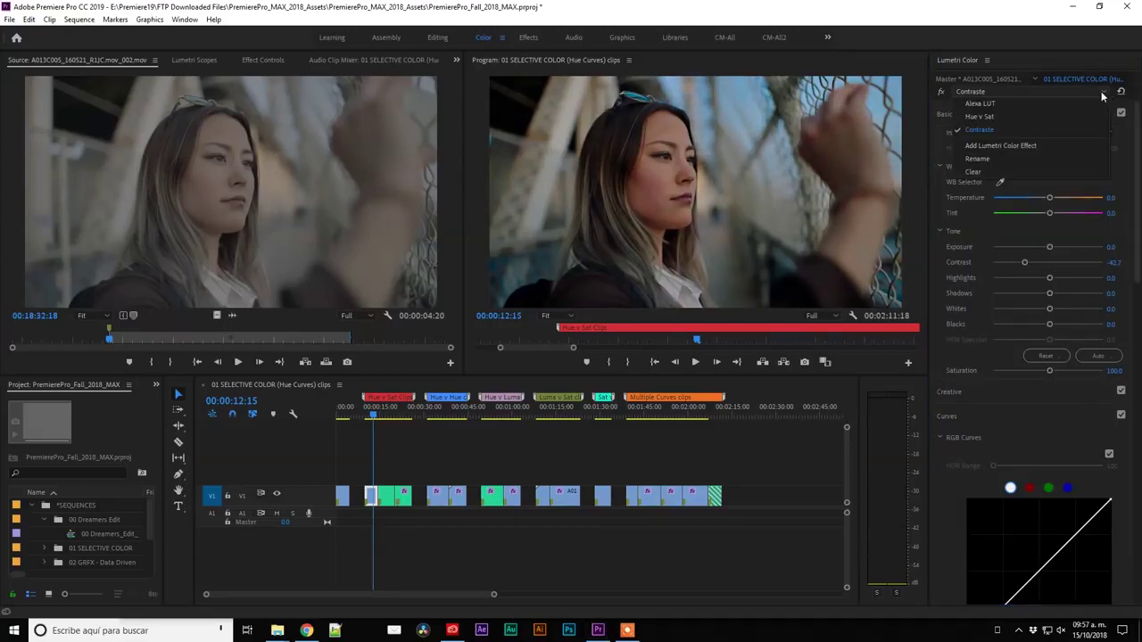
left_click(984, 104)
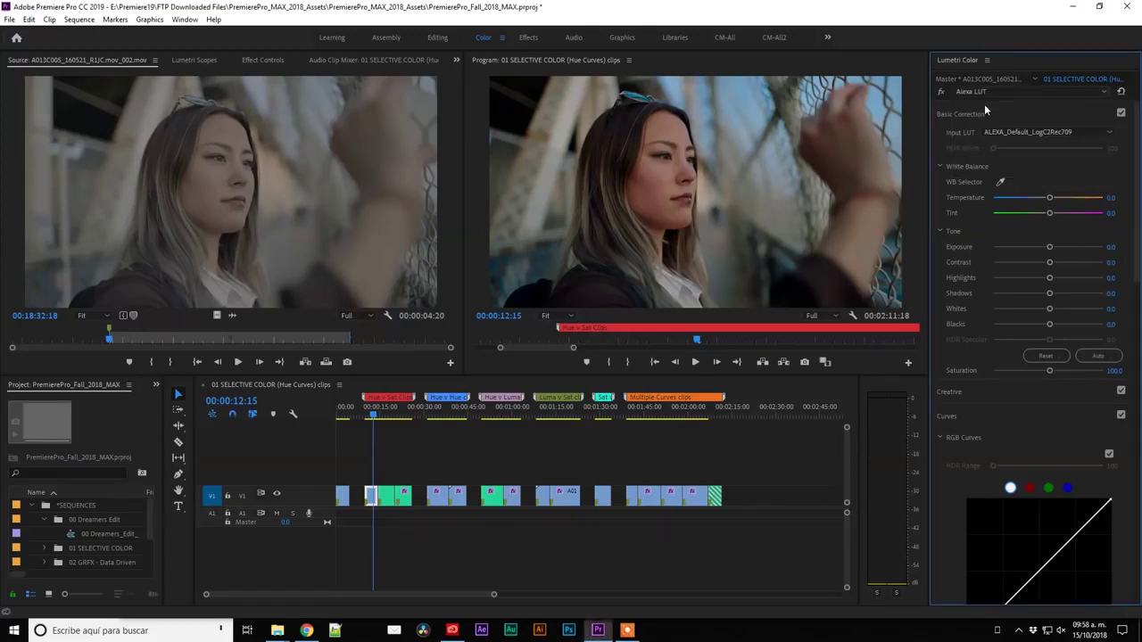
left_click(1003, 92)
left_click(994, 116)
left_click(993, 92)
left_click(986, 128)
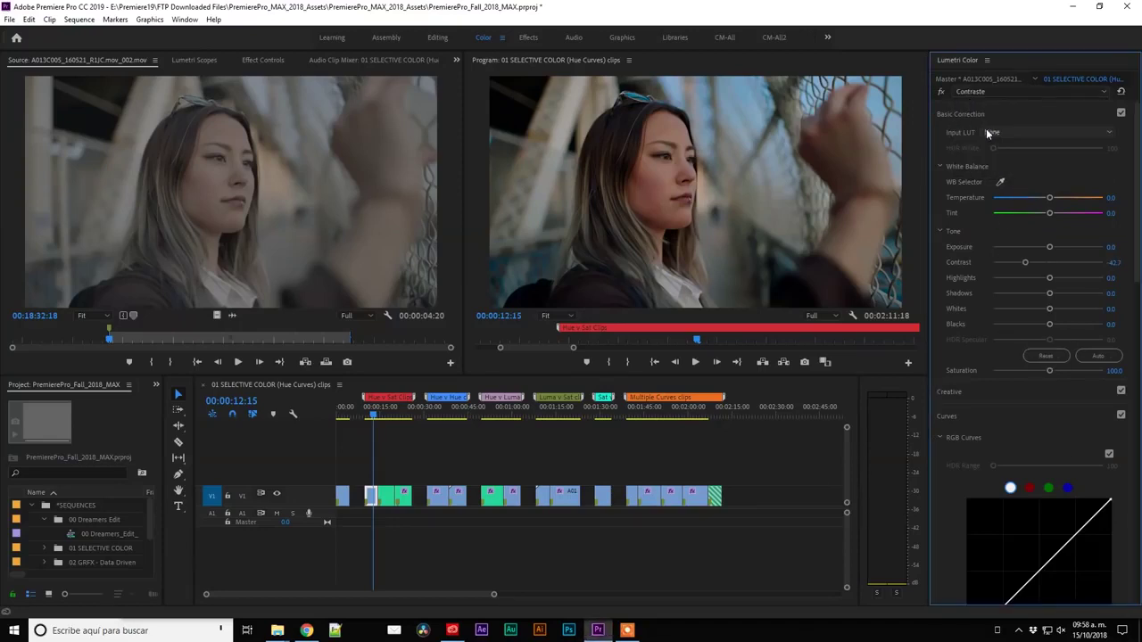
left_click(990, 92)
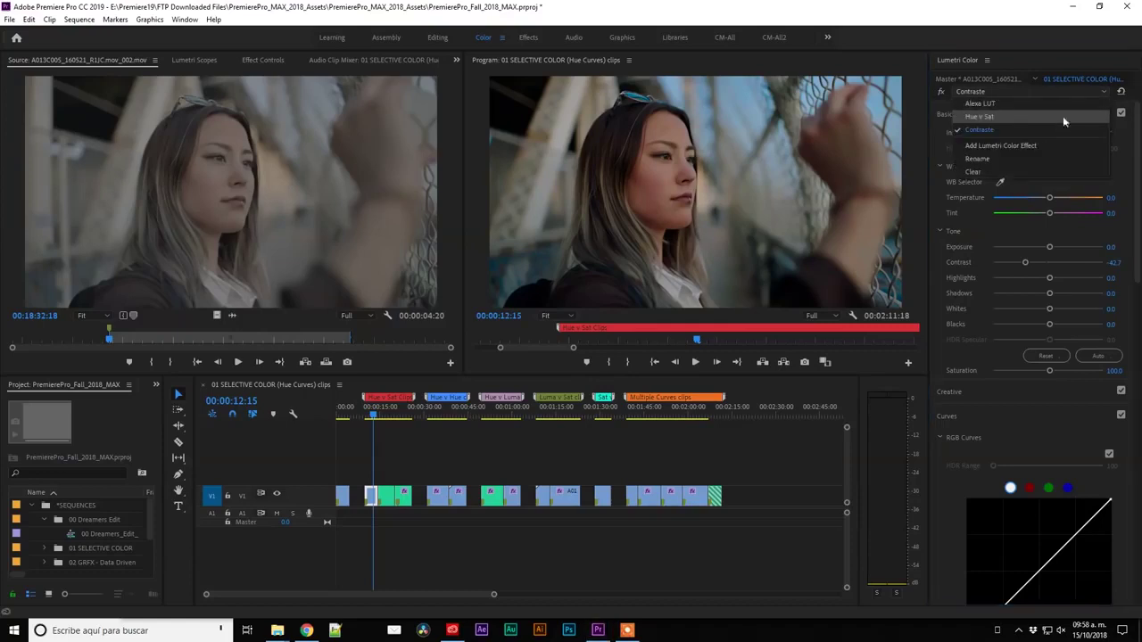
Show the clip's stacked Lumetri effects in Effect Controls and compare the image with Hue v Sat and Alexa LUT toggled
left_click(371, 496)
double_click(371, 496)
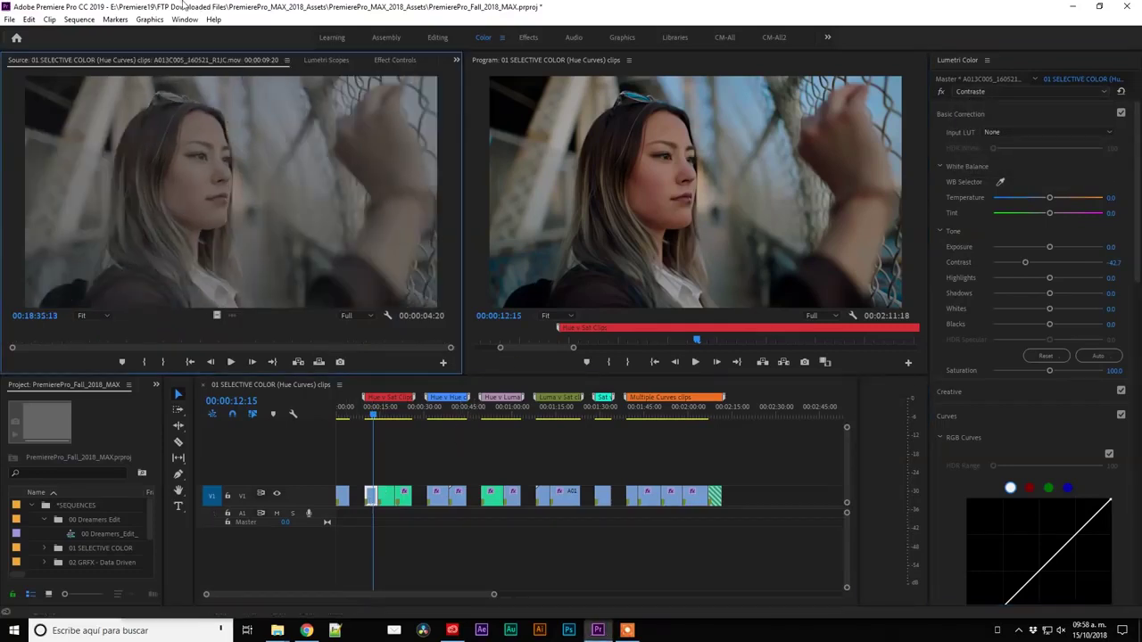
left_click(405, 61)
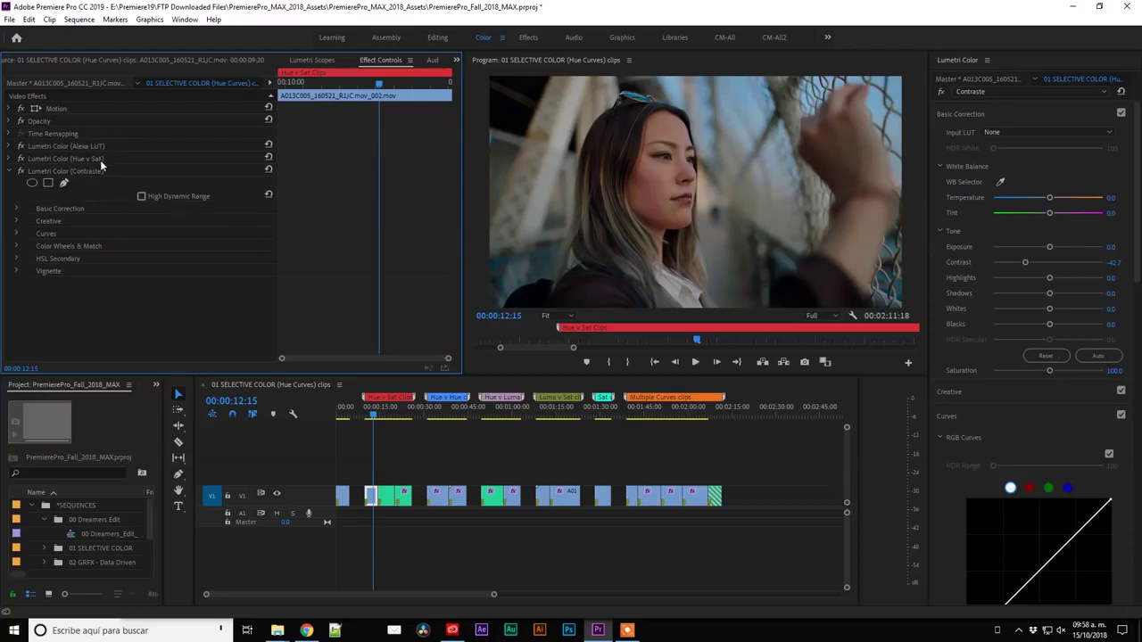
left_click(18, 171)
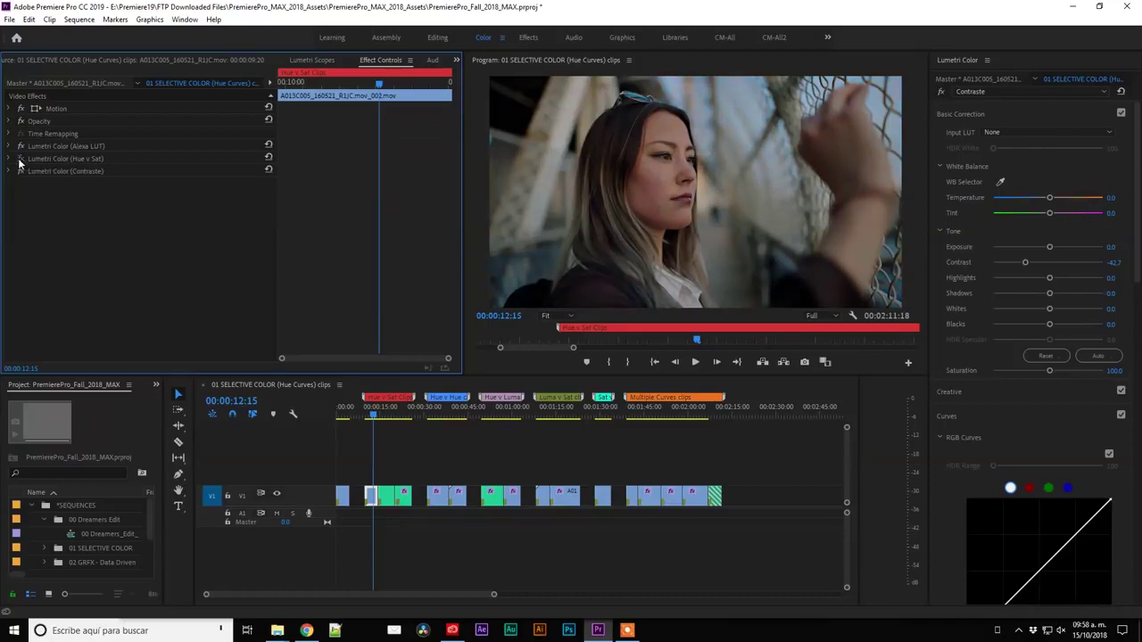
left_click(20, 158)
left_click(20, 147)
left_click(20, 147)
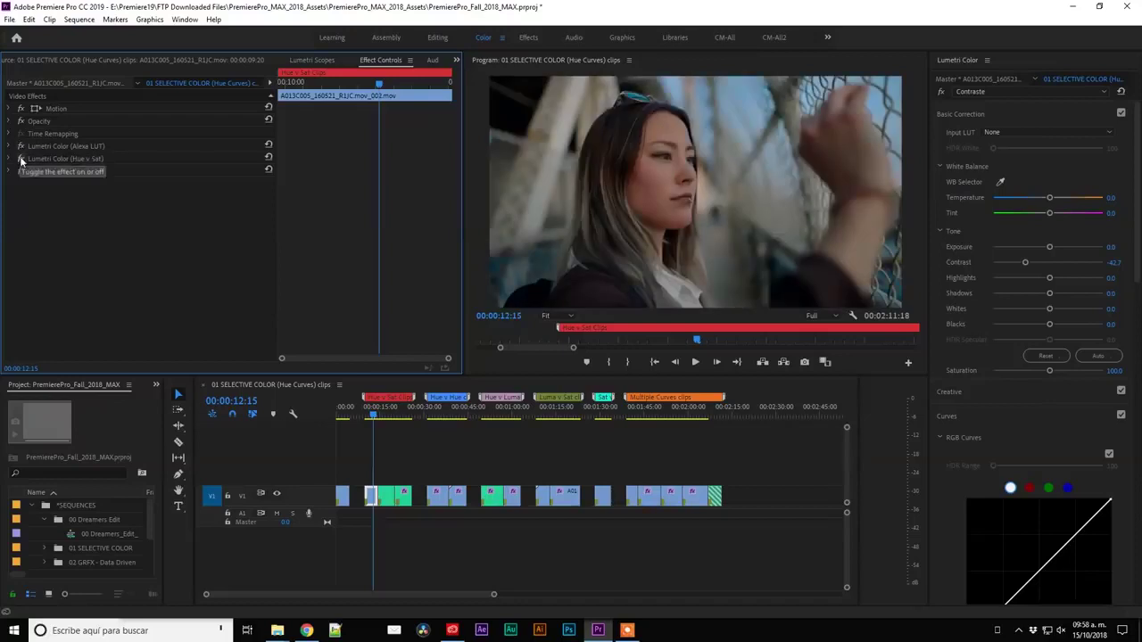
Compare the image with the Contraste and Alexa LUT effects each bypassed and re-enabled from the Lumetri Color settings
left_click(942, 93)
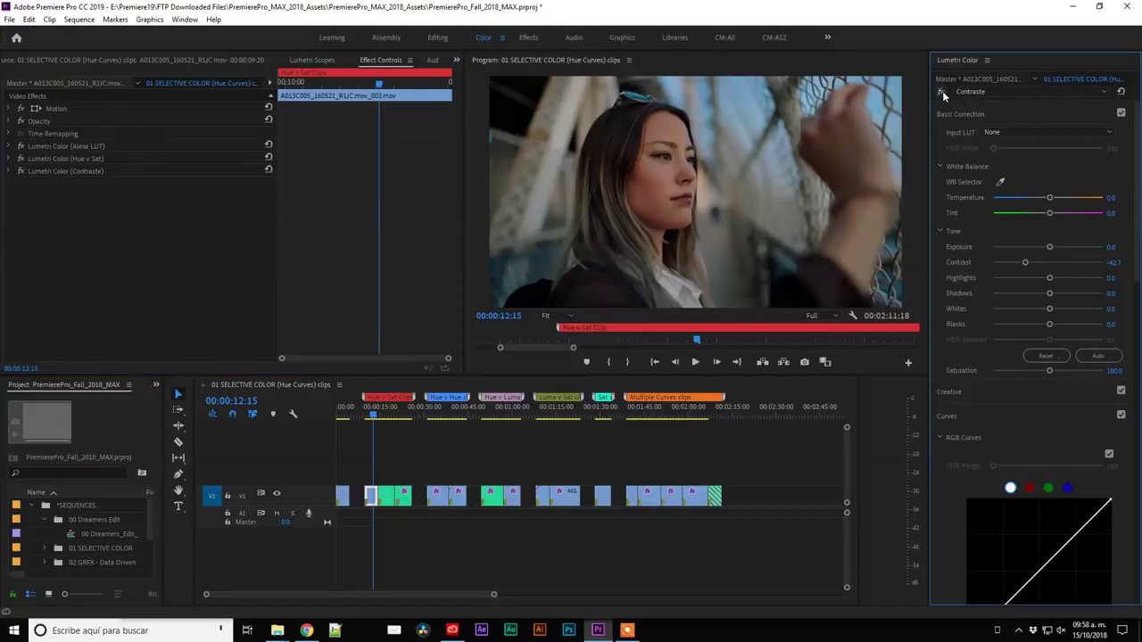
left_click(942, 91)
left_click(995, 92)
left_click(997, 102)
left_click(940, 91)
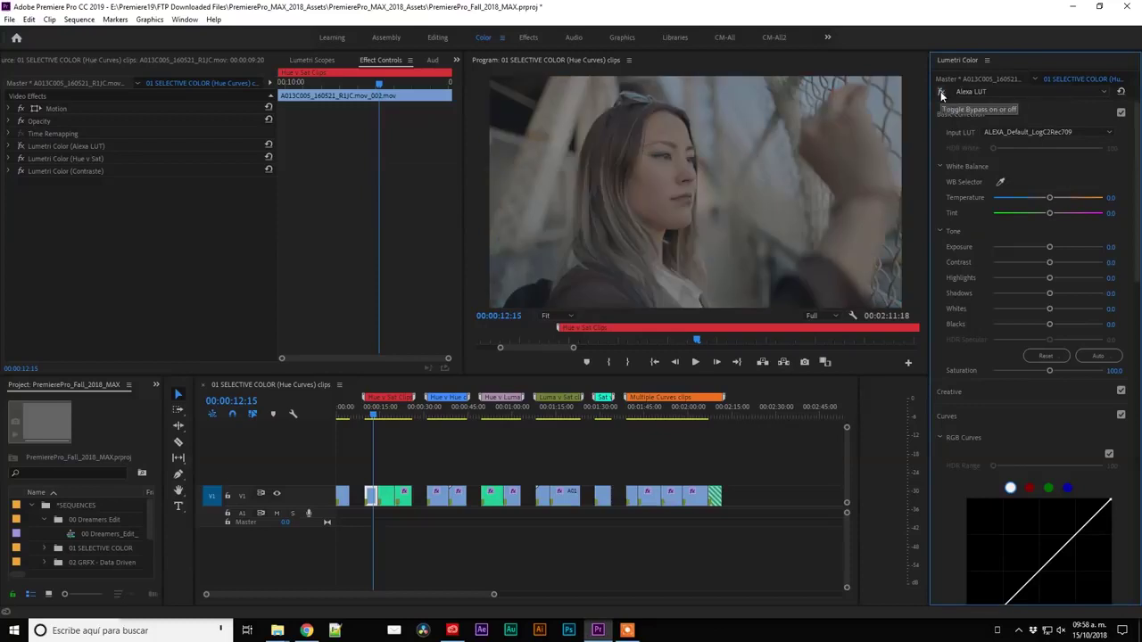
left_click(941, 92)
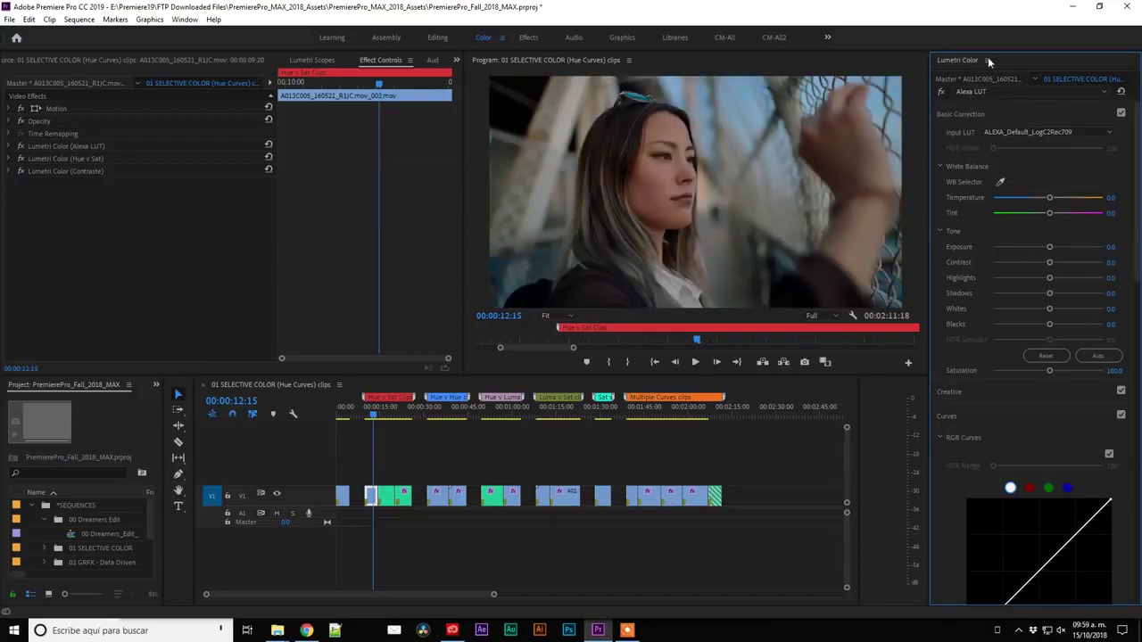
left_click(982, 91)
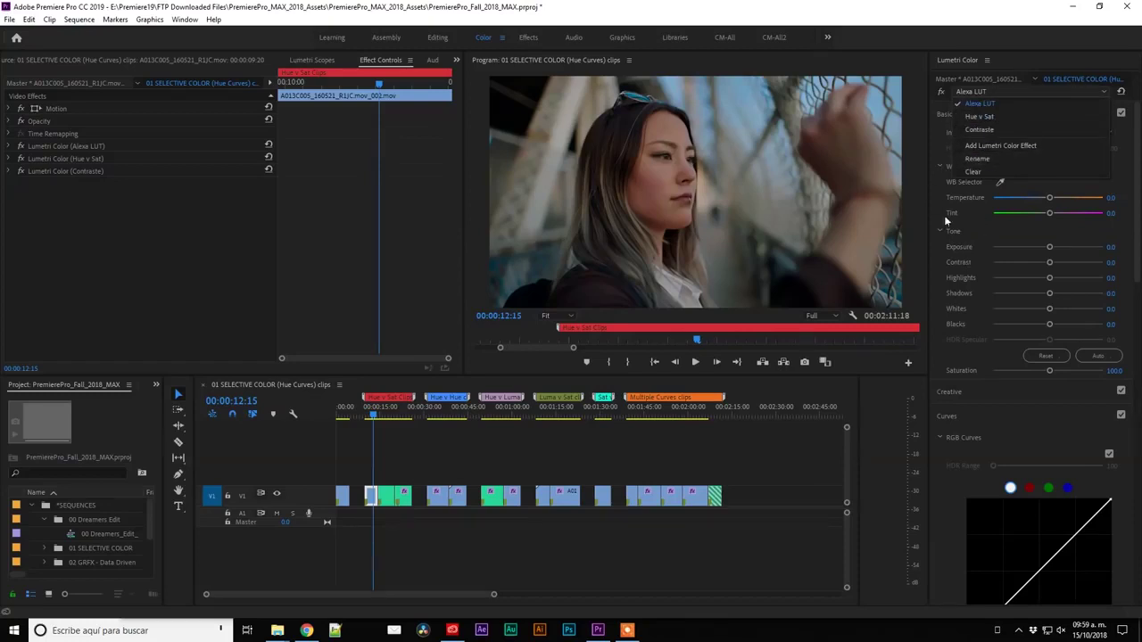
left_click(979, 223)
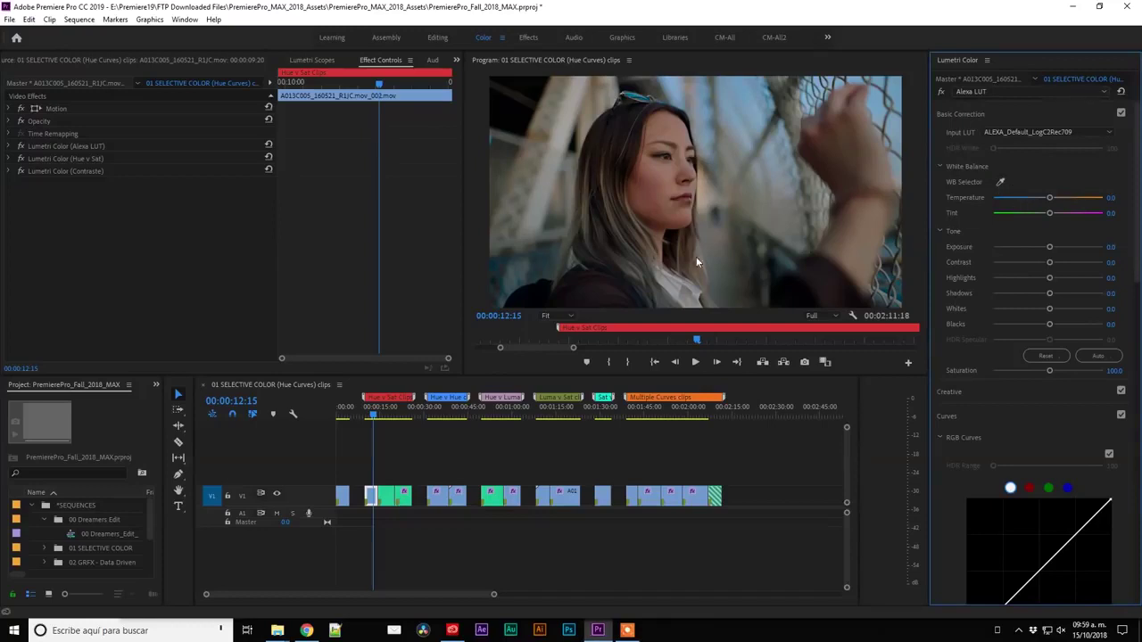
Go to the first Hue v Hue clip at 00:00:34:02 and fine-tune its lowered Hue vs Hue point, comparing with the effect bypassed
left_click(443, 407)
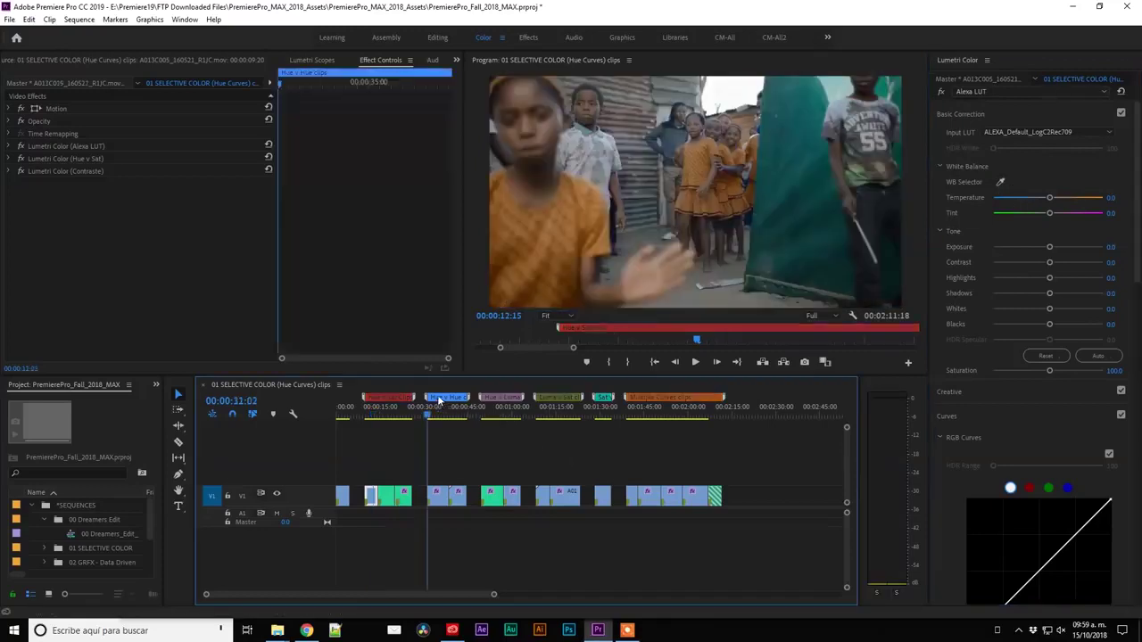
left_click_drag(424, 419, 435, 418)
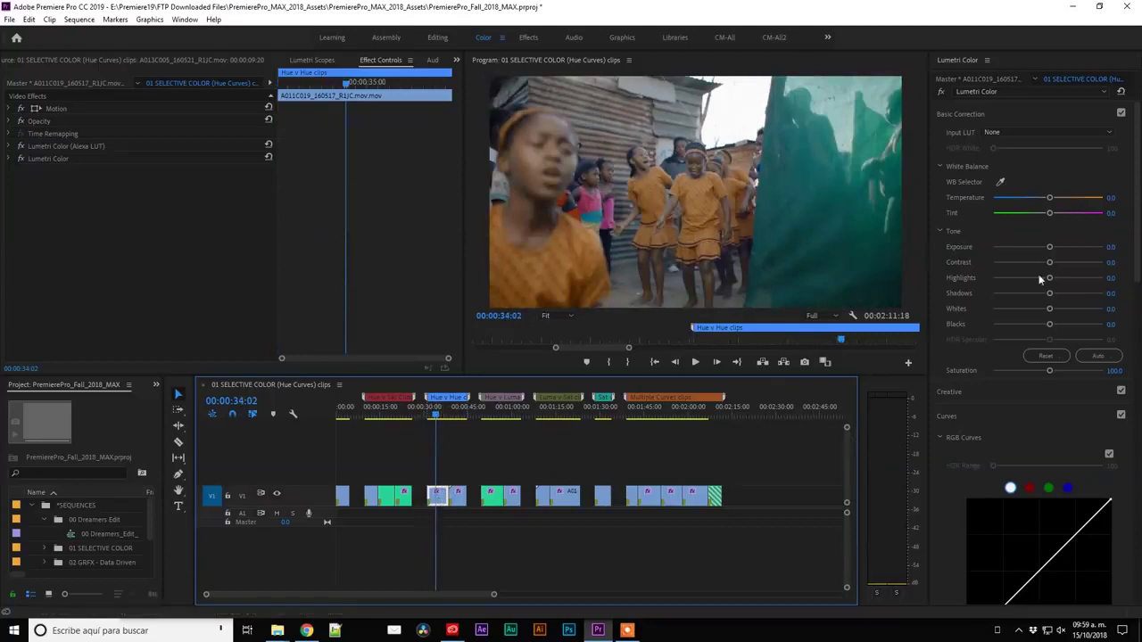
scroll(1042, 443, "down", 5)
scroll(1043, 446, "down", 7)
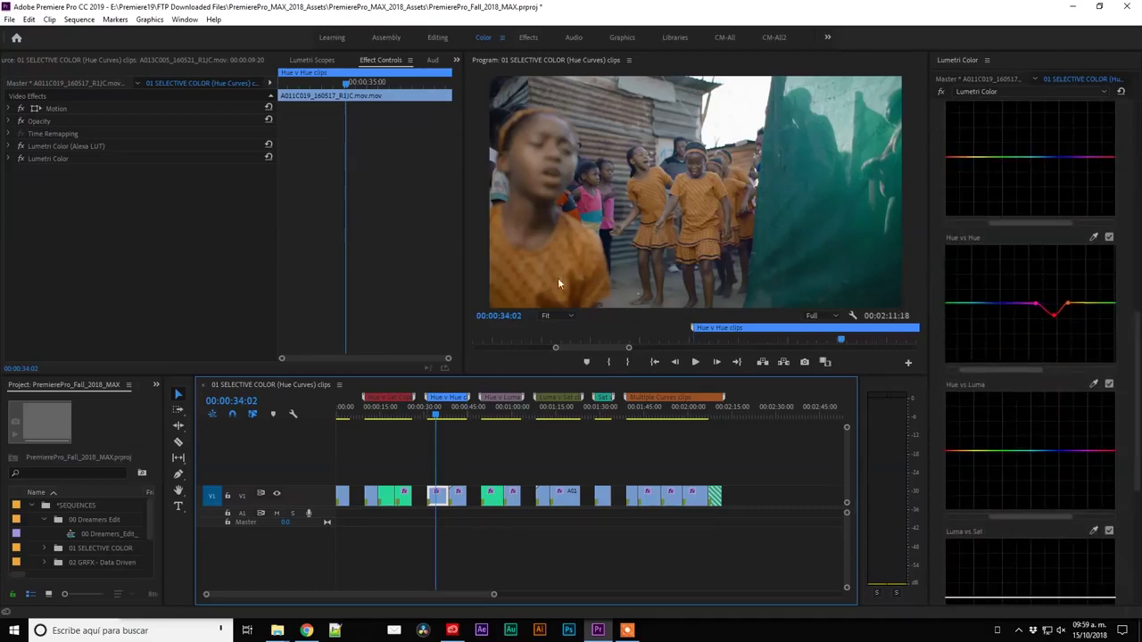
left_click(1057, 320)
mouse_move(1059, 323)
left_mouse_down()
mouse_move(1050, 284)
mouse_move(1054, 319)
left_mouse_up()
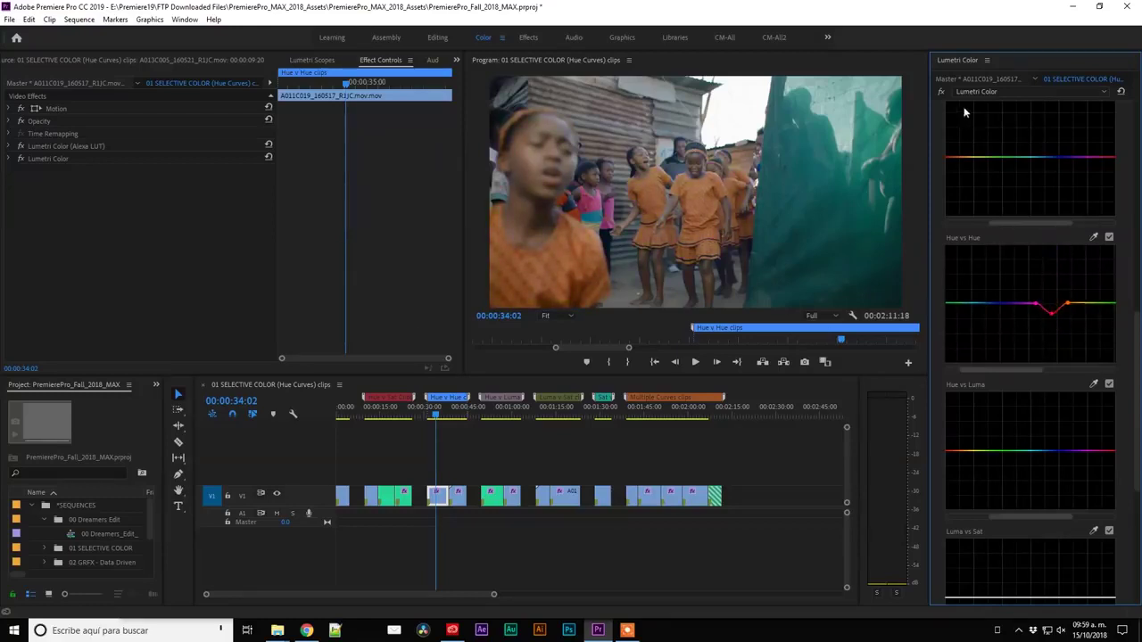
left_click(940, 91)
Raise the red Hue vs Hue point above the baseline to turn the orange uniforms pink, and check it at 00:00:33:17
left_click_drag(1052, 317, 1052, 292)
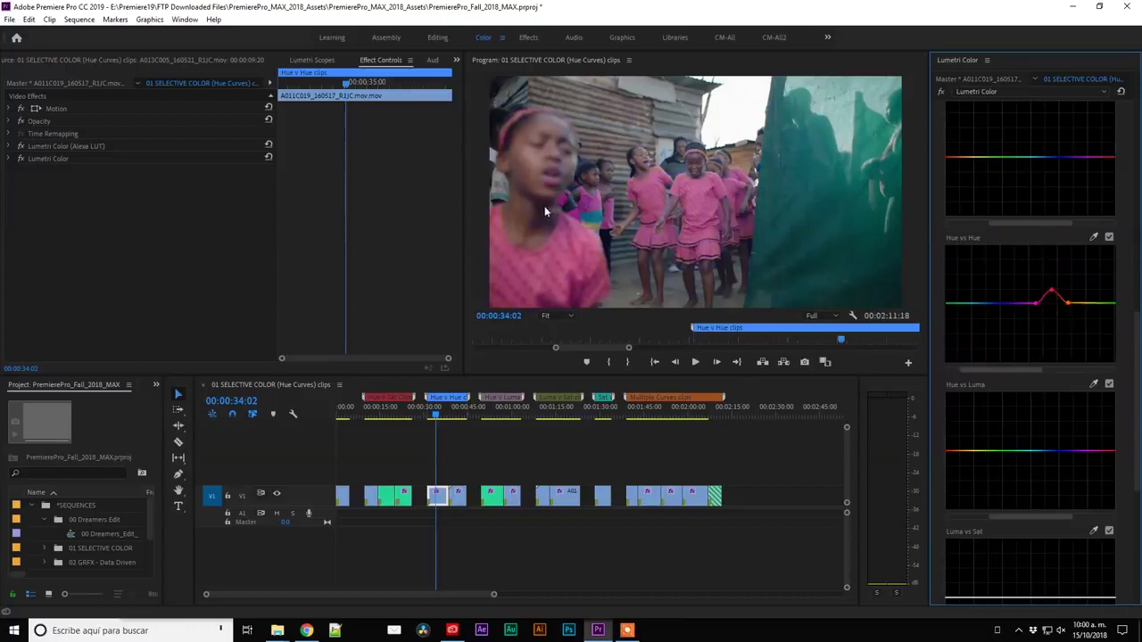
left_click_drag(433, 417, 434, 417)
left_click(940, 91)
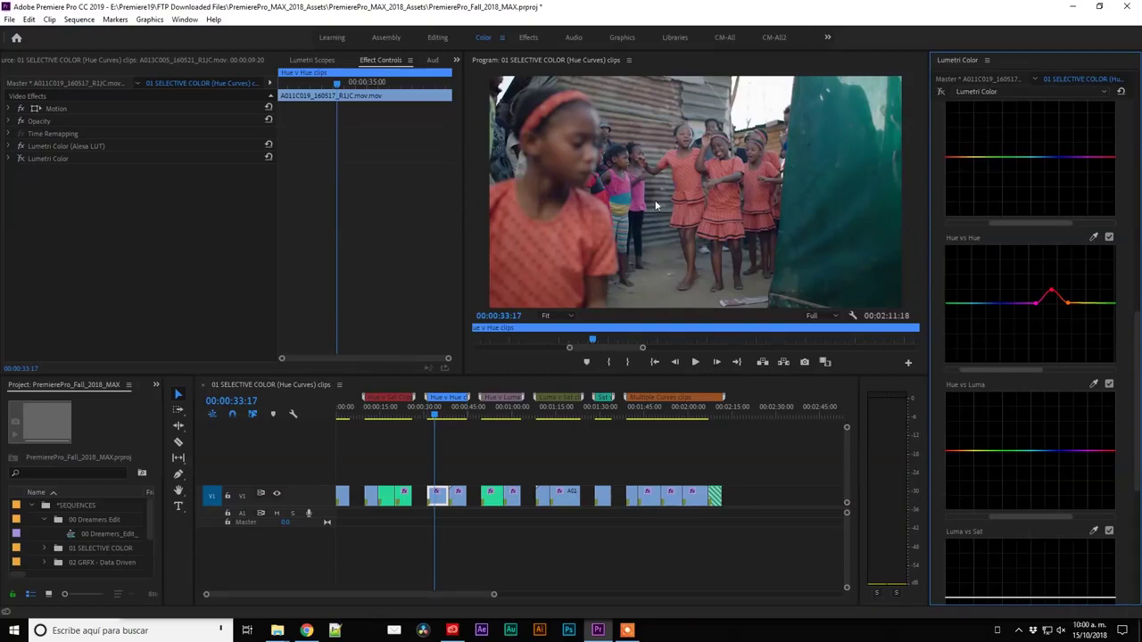
Try lower and higher positions of the red Hue vs Hue point, settle on pink uniforms, and expand the effect's mask options
left_click_drag(1053, 294, 1056, 301)
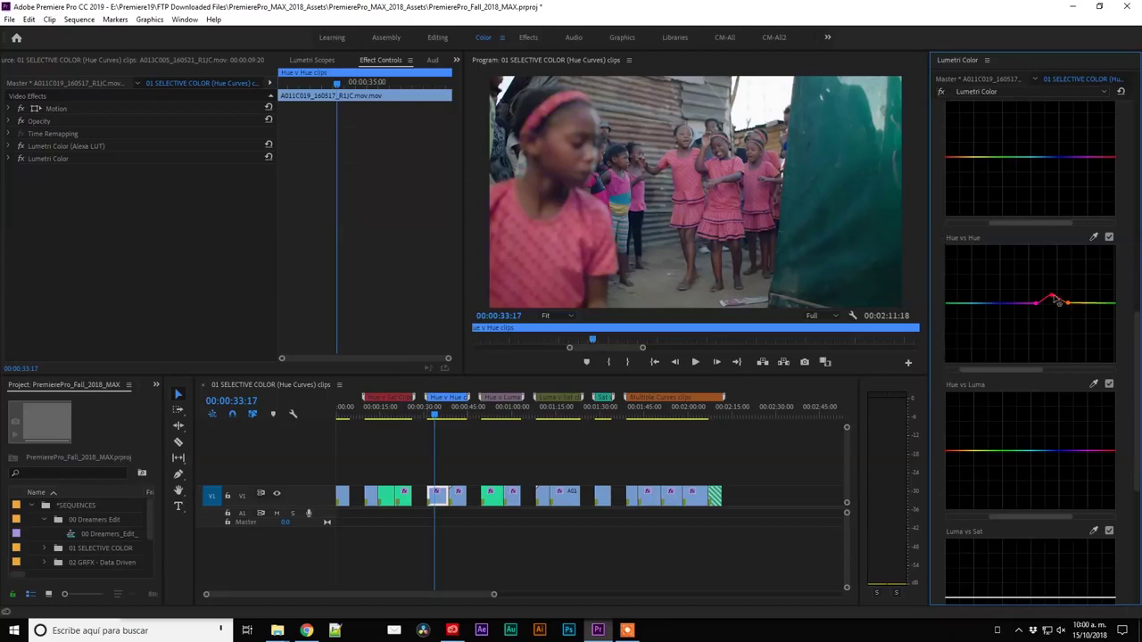
left_click_drag(1052, 296, 1058, 273)
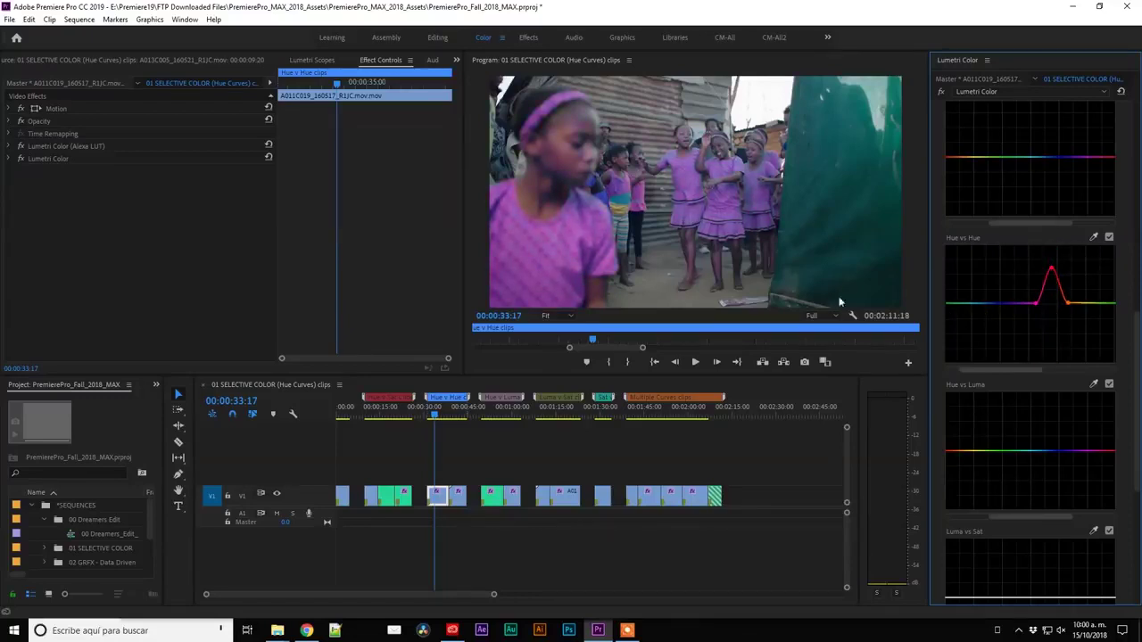
left_click(1052, 273)
left_click_drag(1051, 273, 1052, 292)
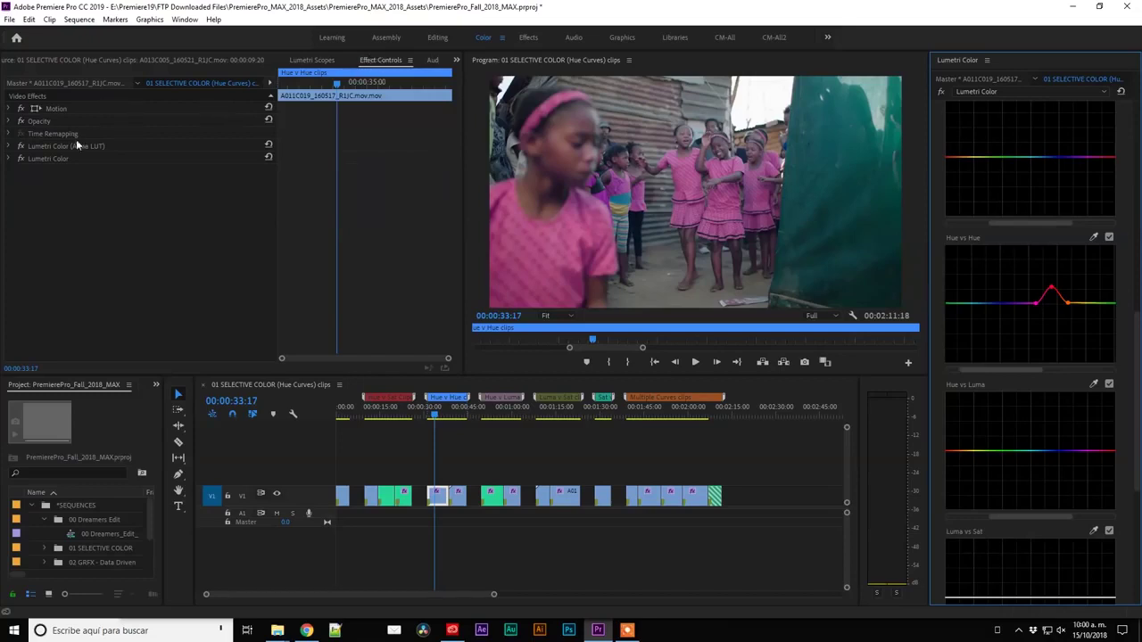
left_click(9, 158)
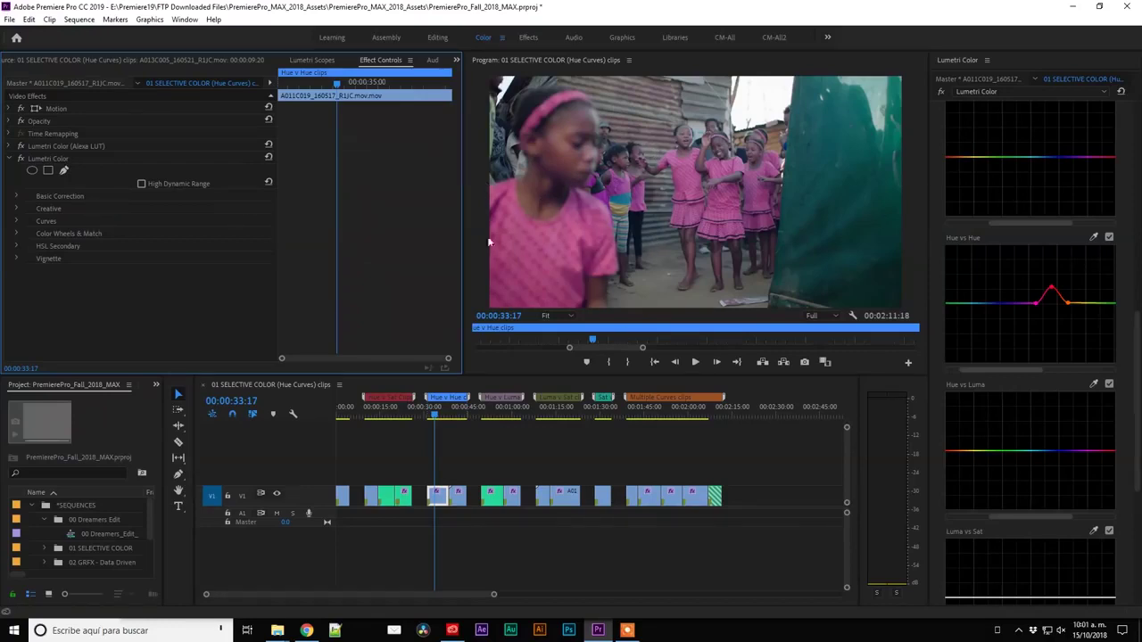
Go to the Hue v Luma clip with the horse riders and adjust the blue Hue vs Luma point below the baseline
left_click(492, 414)
left_click(492, 500)
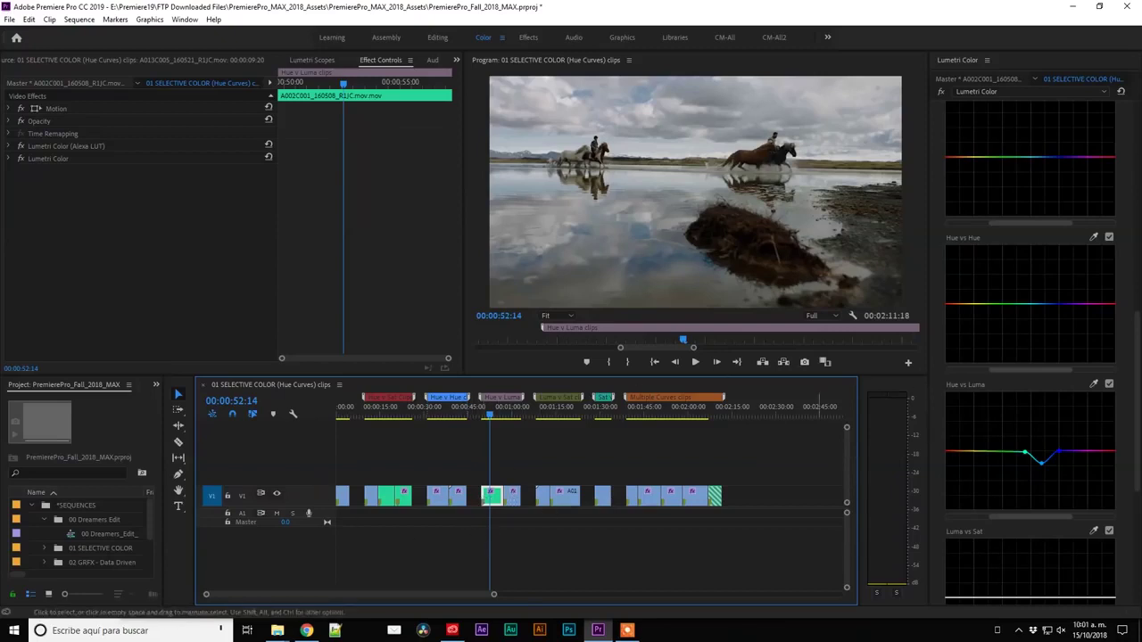
left_click(981, 384)
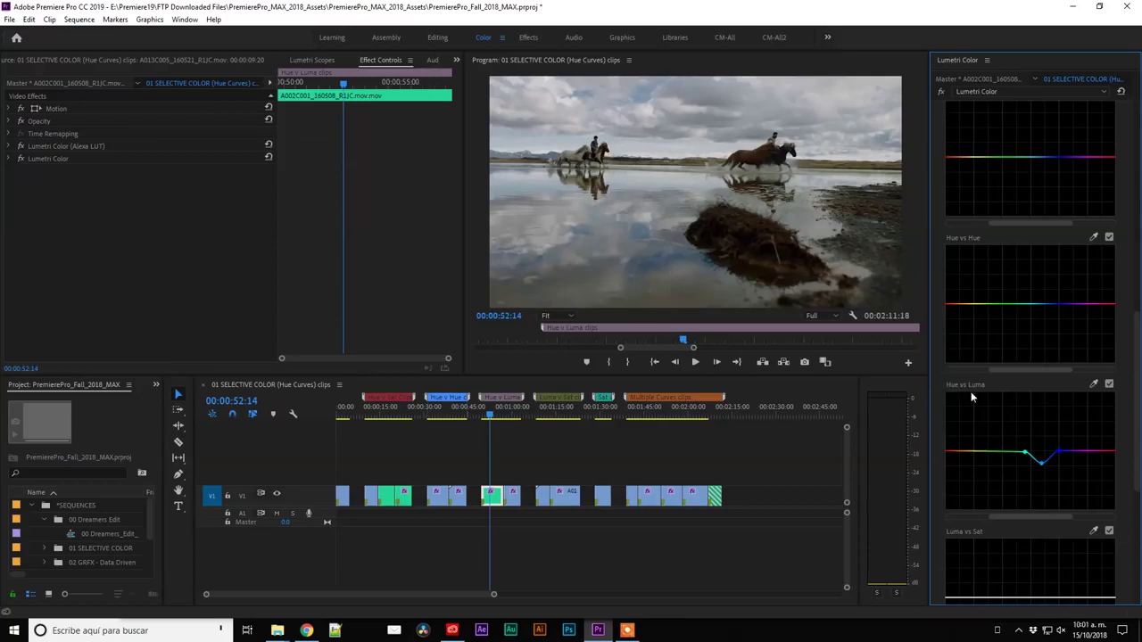
left_click(1041, 463)
mouse_move(1043, 467)
left_mouse_down()
mouse_move(1048, 404)
mouse_move(1057, 492)
mouse_move(1055, 470)
left_mouse_up()
left_click_drag(1056, 469, 1057, 475)
left_click(1041, 465)
left_click_drag(1044, 468, 1041, 465)
Go to the first Luma v Sat clip, compare it with its Lumetri effect bypassed, and fine-tune the upper Luma vs Sat point
left_click(546, 415)
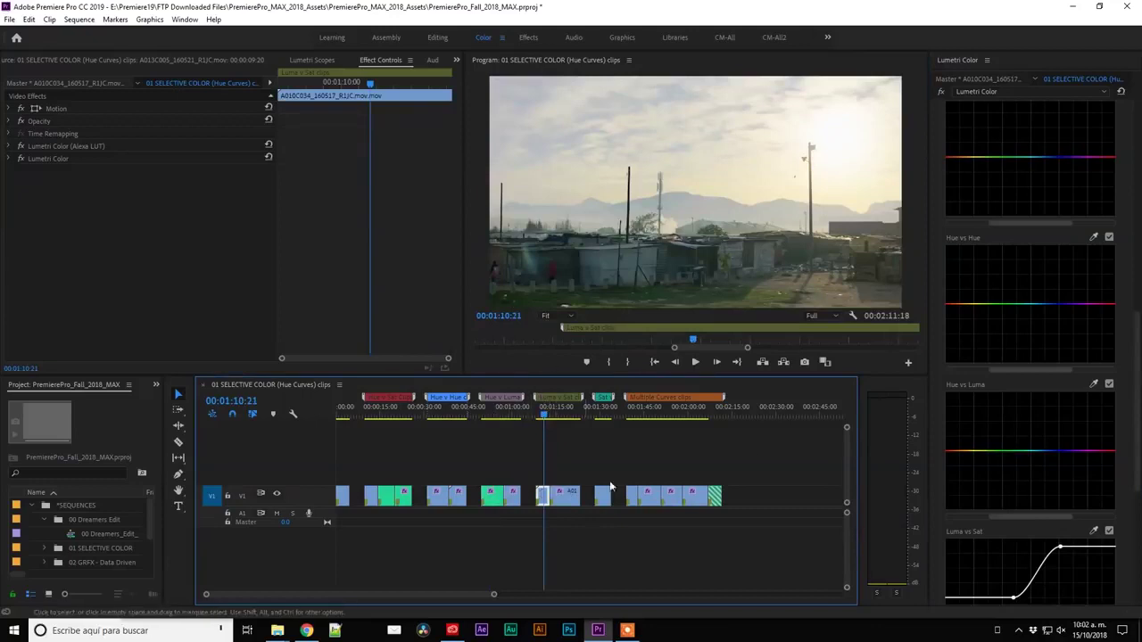
scroll(1089, 499, "down", 3)
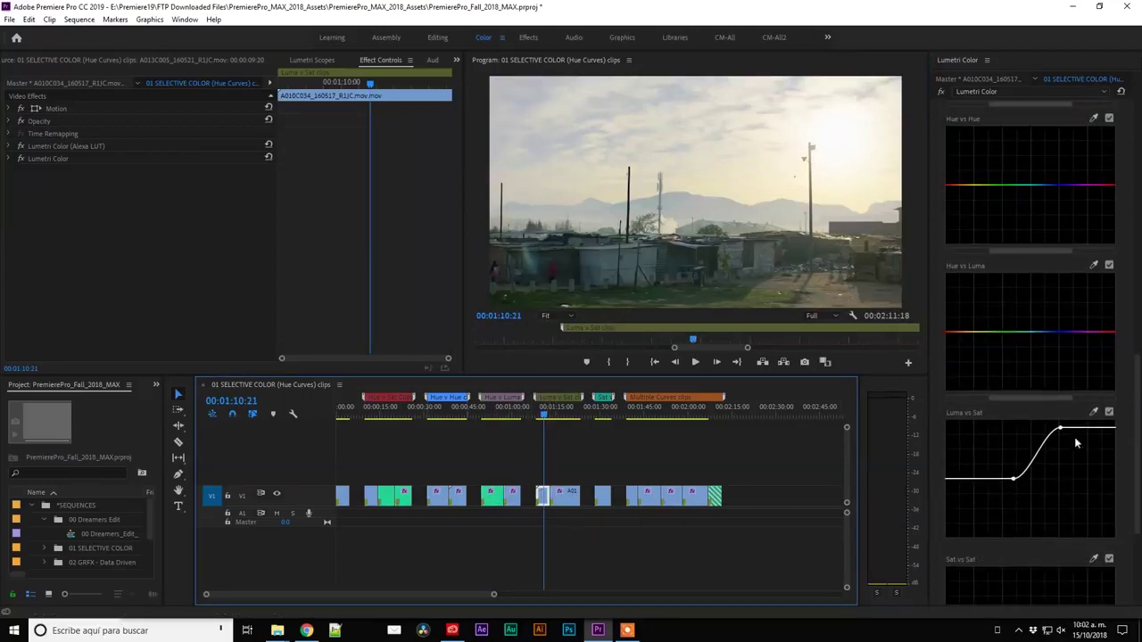
left_click(941, 90)
left_click(941, 90)
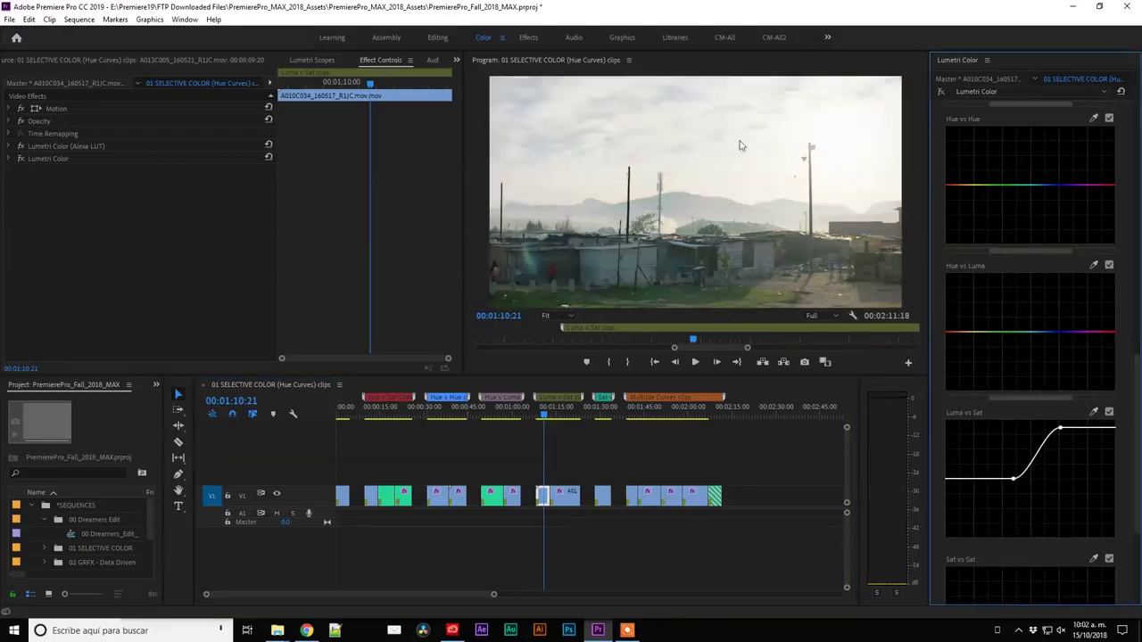
left_click(941, 91)
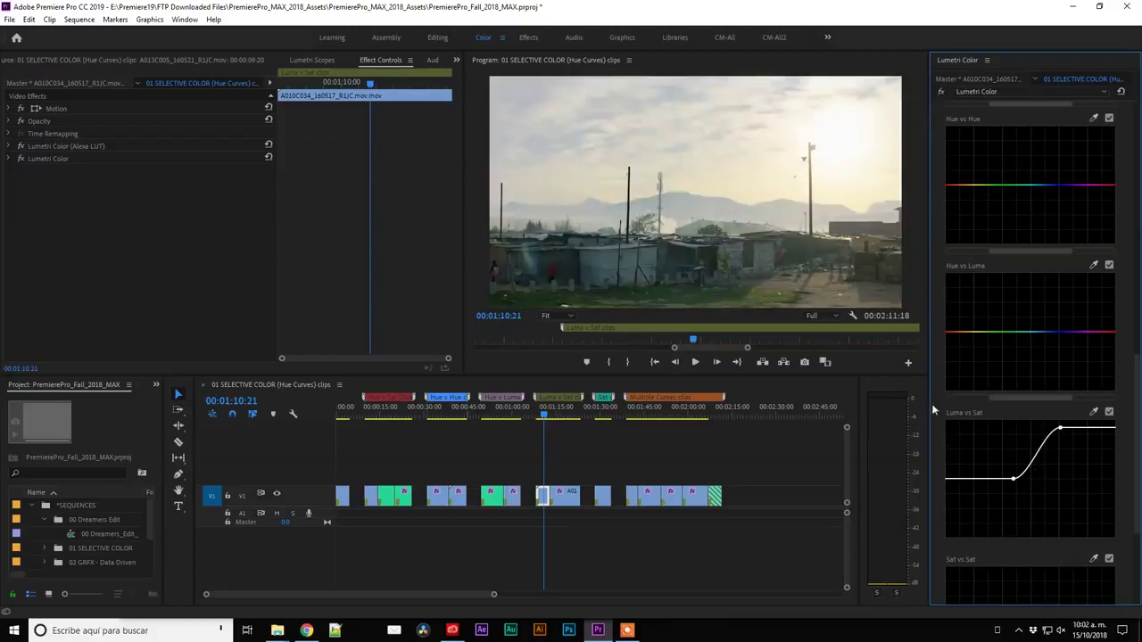
mouse_move(1061, 430)
left_mouse_down()
mouse_move(1066, 500)
mouse_move(1067, 425)
left_mouse_up()
mouse_move(1062, 425)
left_mouse_down()
mouse_move(1058, 509)
mouse_move(1073, 432)
left_mouse_up()
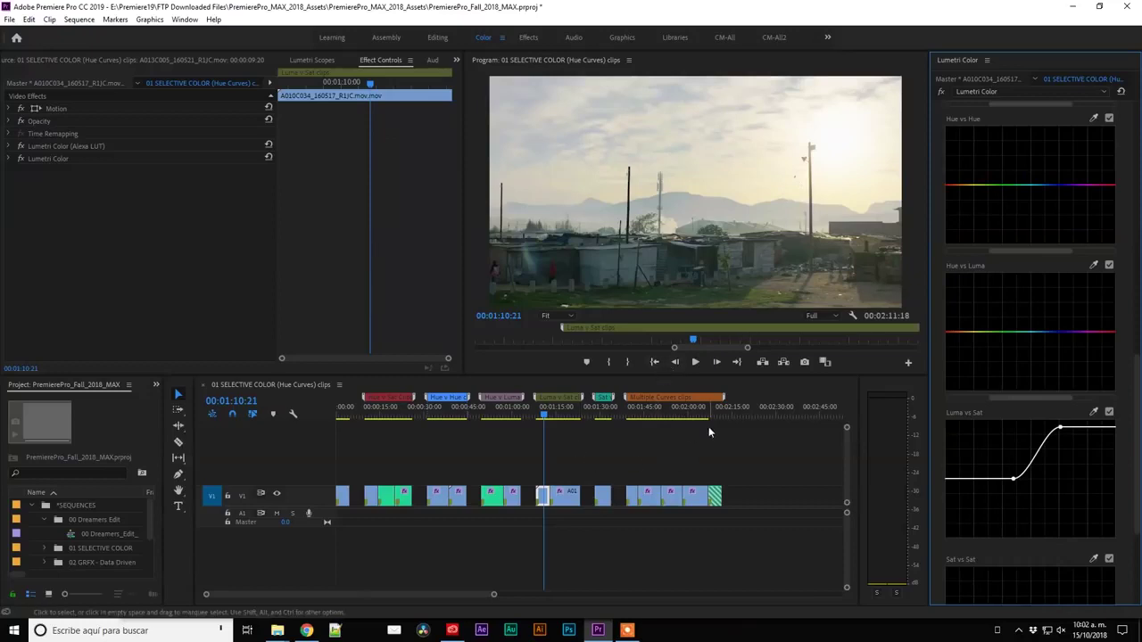
Go to the Sat v Sat classroom clip, check its Lumetri effect, and raise the upper point of the Sat vs Sat curve slightly
left_click(603, 414)
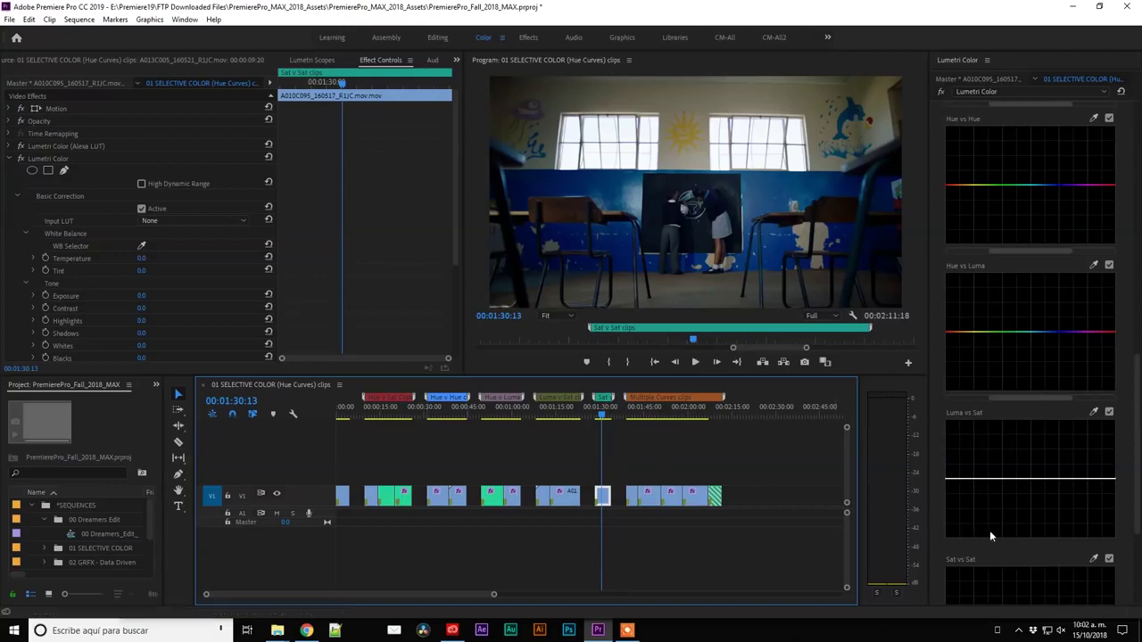
scroll(989, 530, "down", 5)
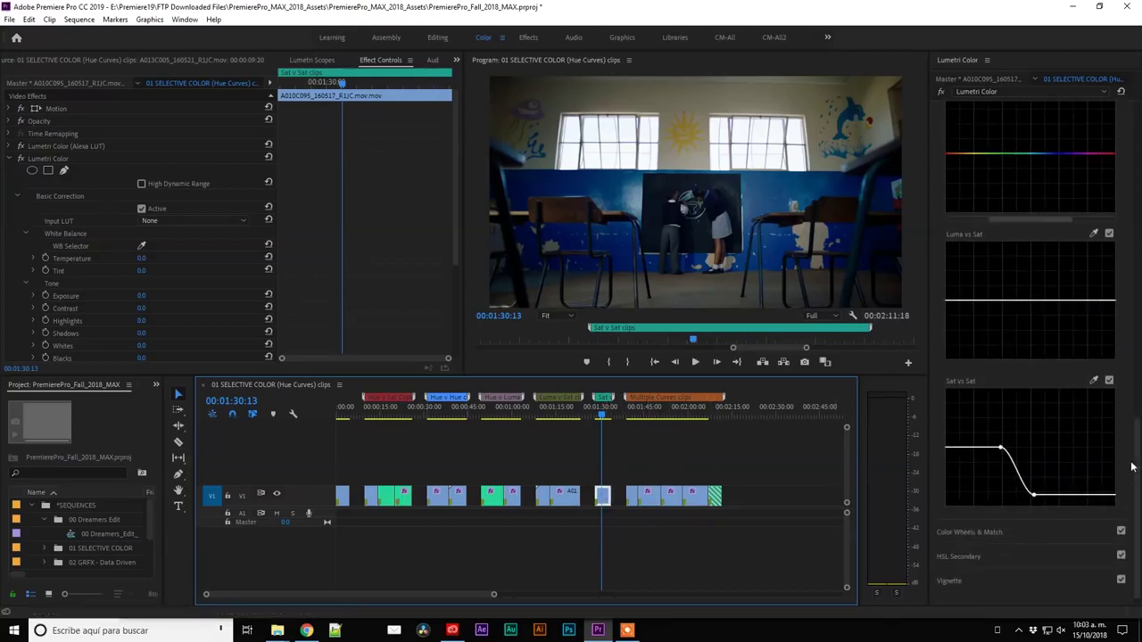
left_click(941, 93)
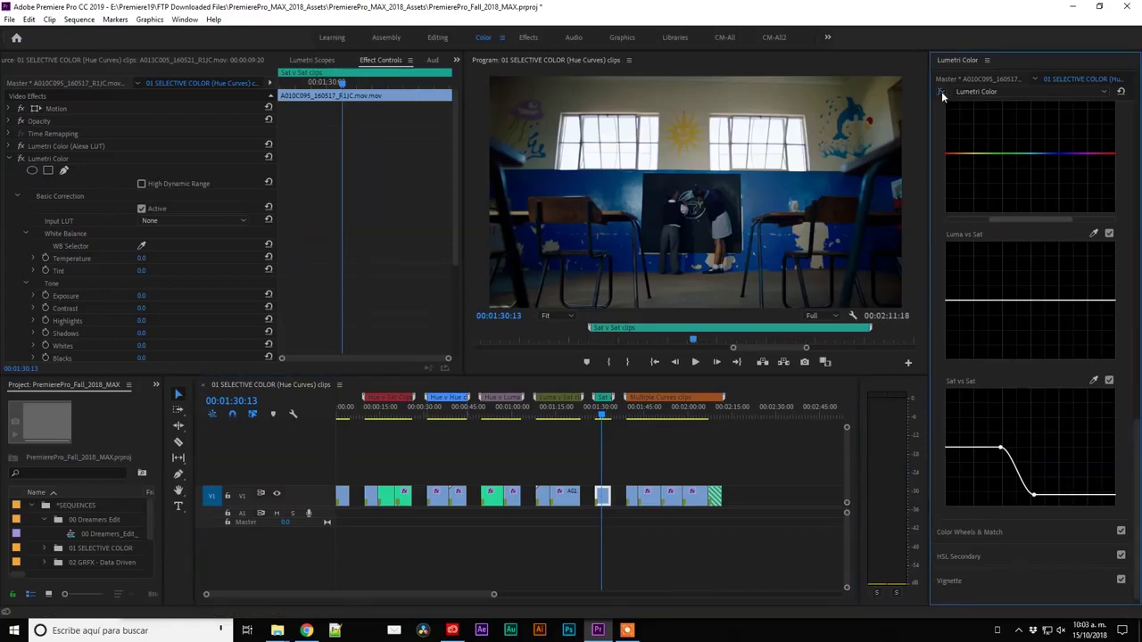
mouse_move(1001, 449)
left_mouse_down()
mouse_move(1008, 504)
mouse_move(1003, 399)
mouse_move(1007, 489)
mouse_move(1007, 438)
left_mouse_up()
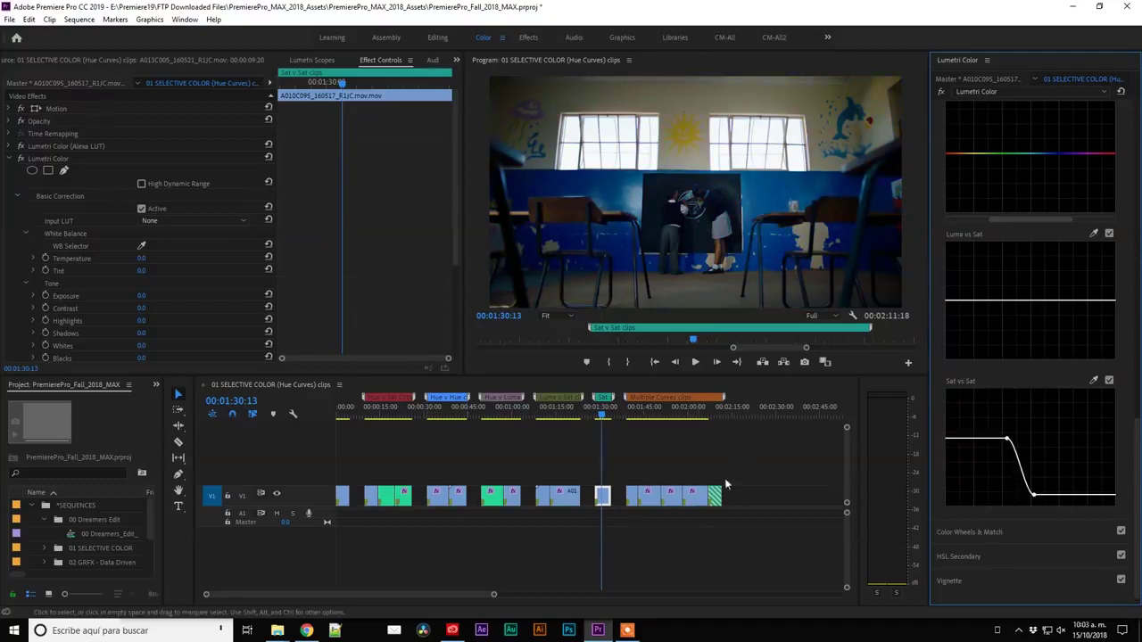
scroll(1131, 446, "up", 5)
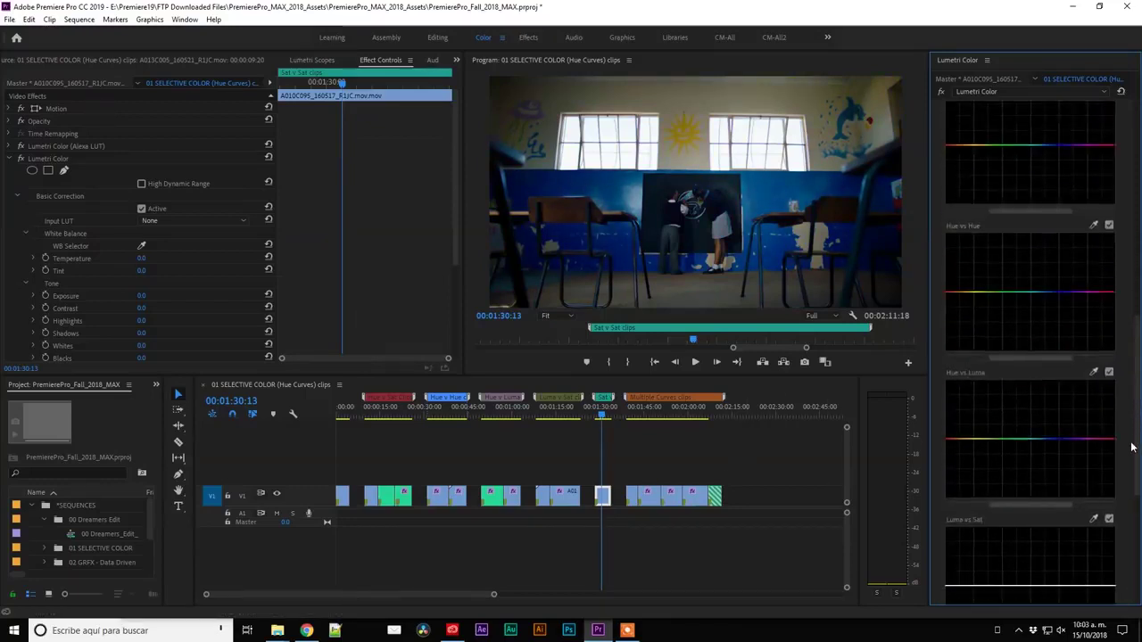
Collapse the Lumetri Curves section and look through the clip's Lumetri effect list and the Lumetri Color panel options
scroll(1131, 446, "up", 5)
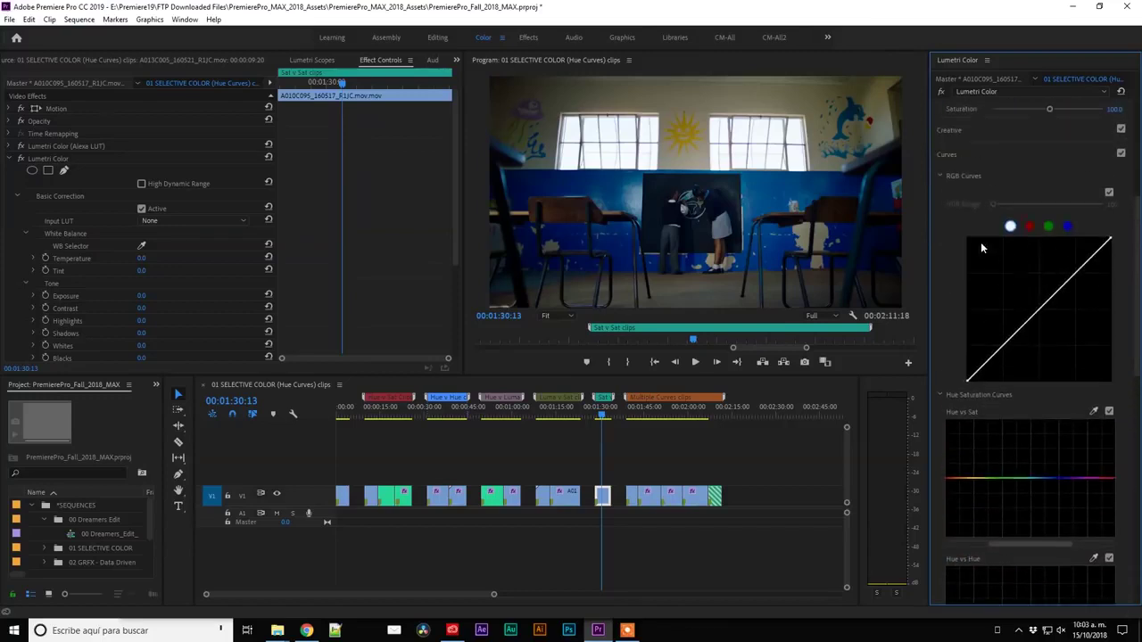
left_click(948, 155)
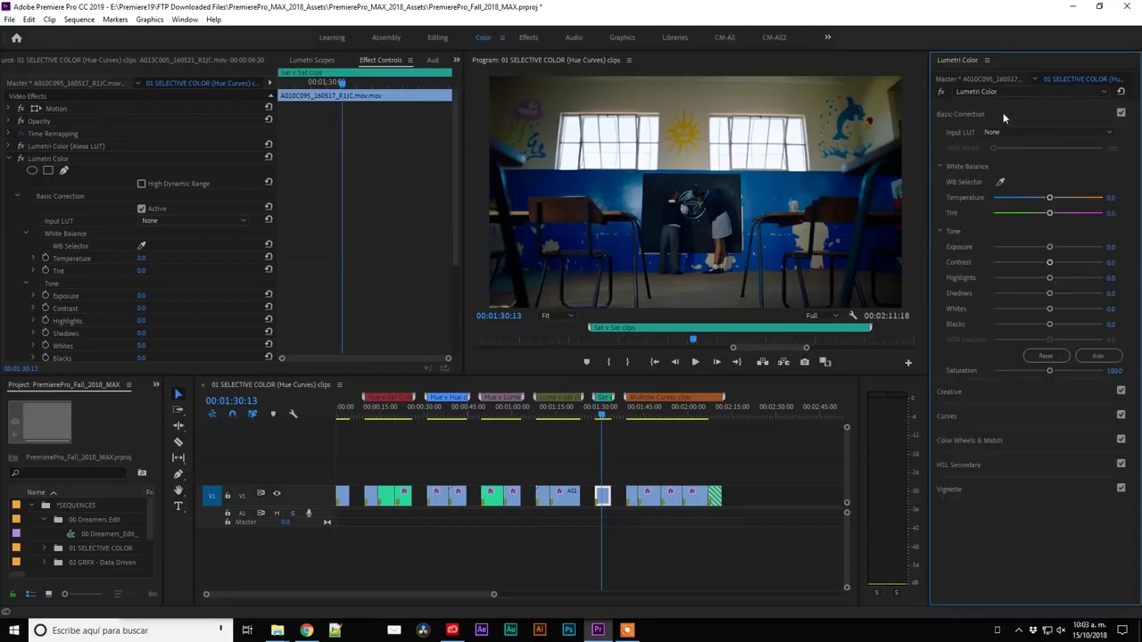
left_click(1043, 91)
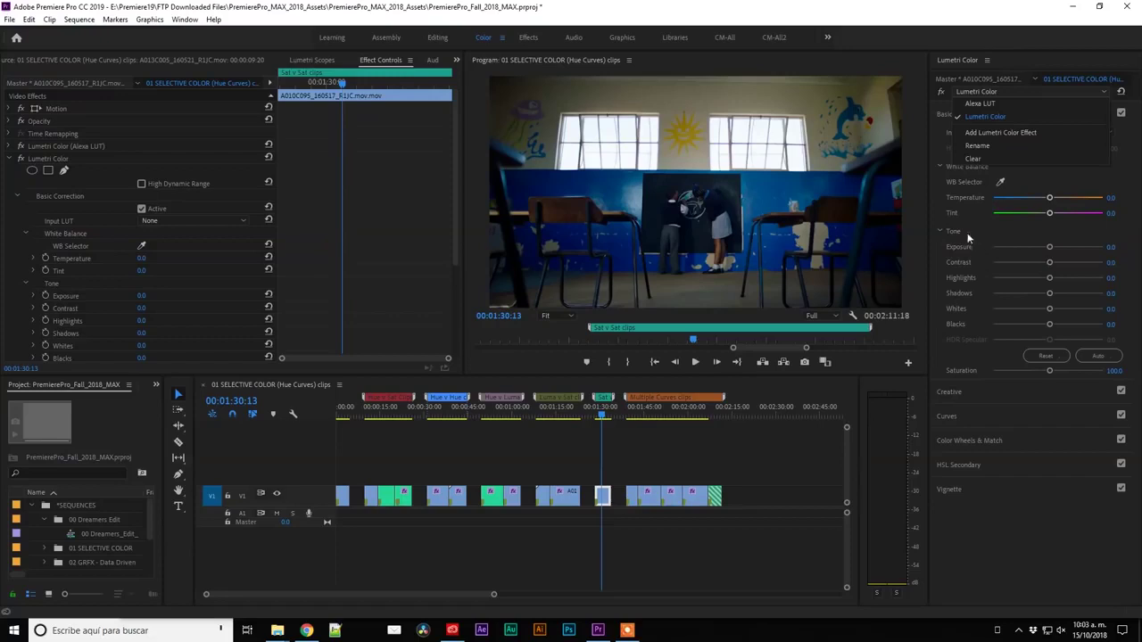
left_click(985, 526)
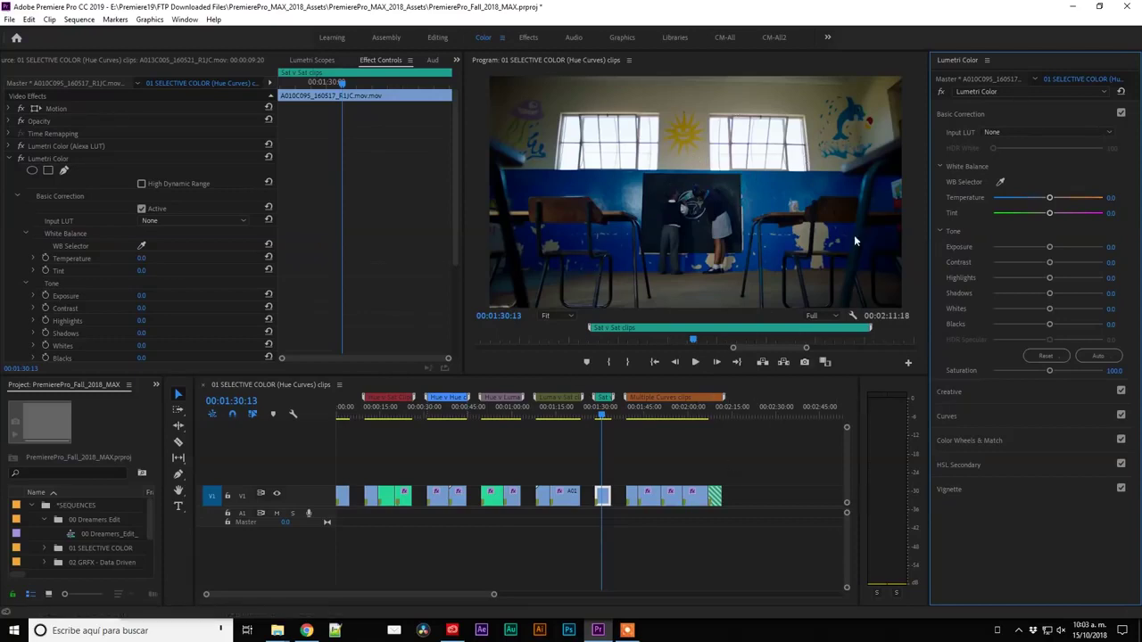
left_click(987, 60)
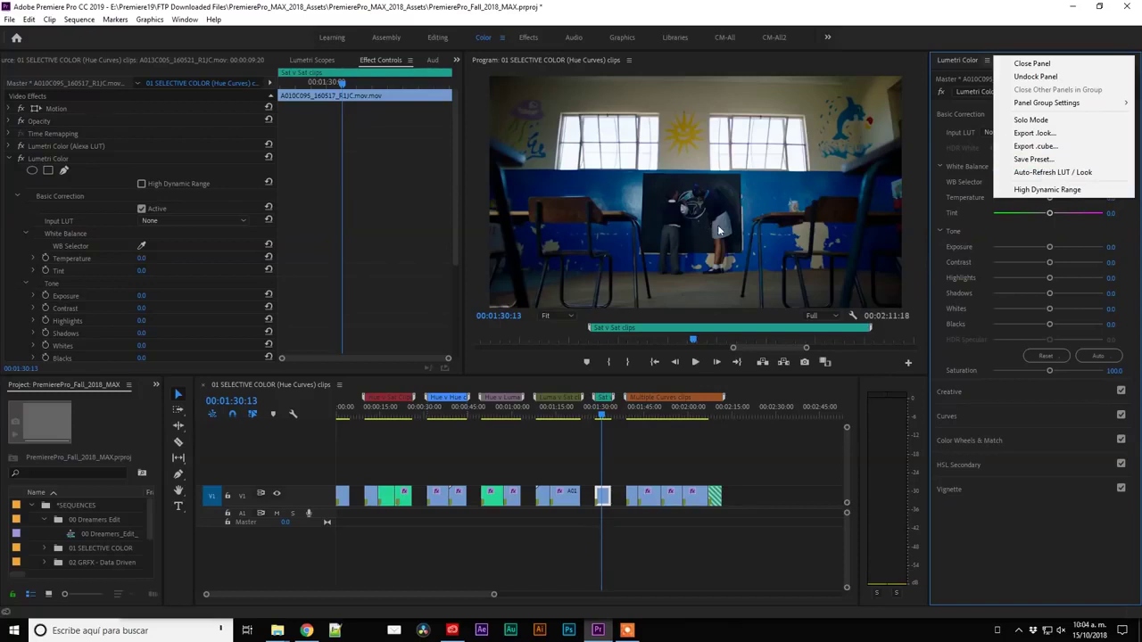
left_click(987, 523)
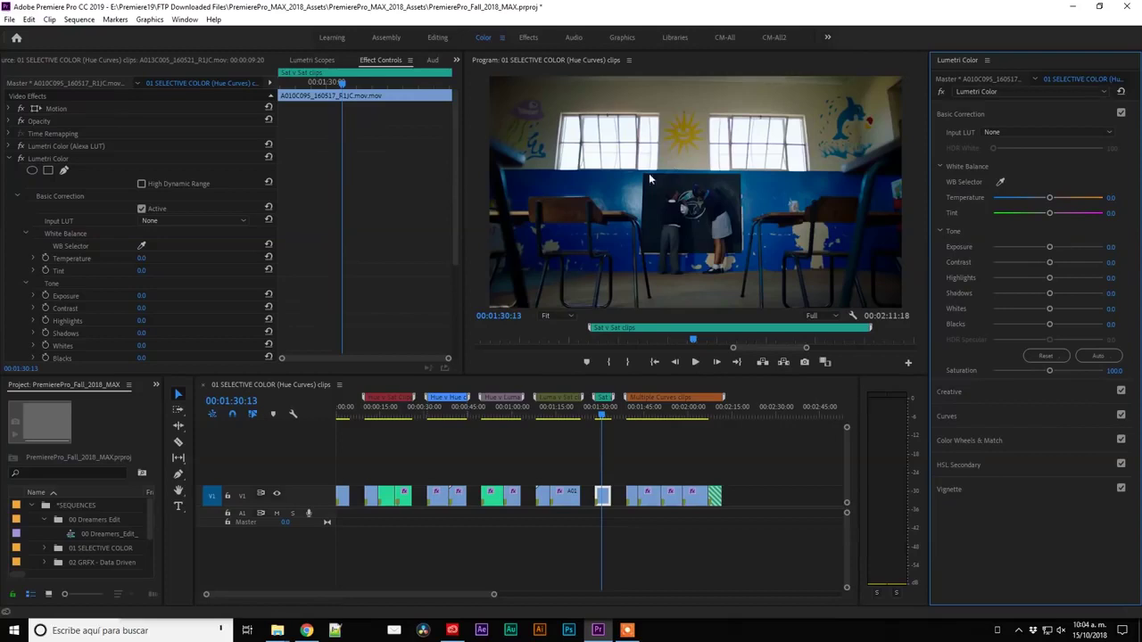
Switch to the Editing workspace and open the 02 Data Driven MOGRTs sequence from the 02 GRFX - Data Driven bin
left_click(438, 37)
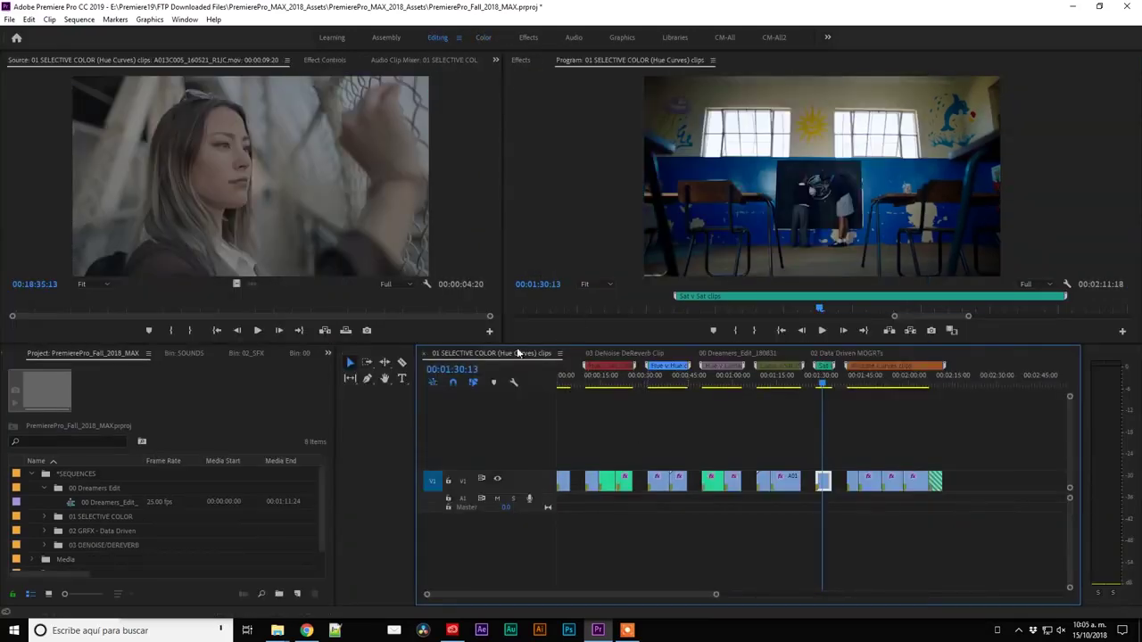
left_click(45, 531)
double_click(123, 544)
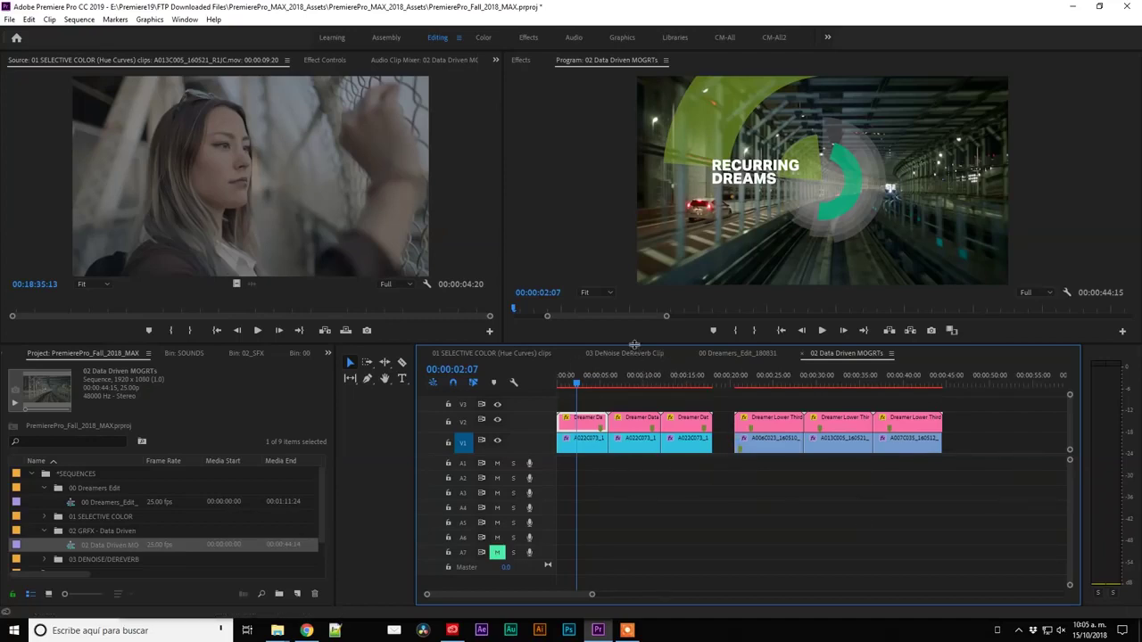
In the Graphics workspace, move the playhead to 00:00:03:21 and open the first data graphic's spreadsheet data for editing
left_click(620, 38)
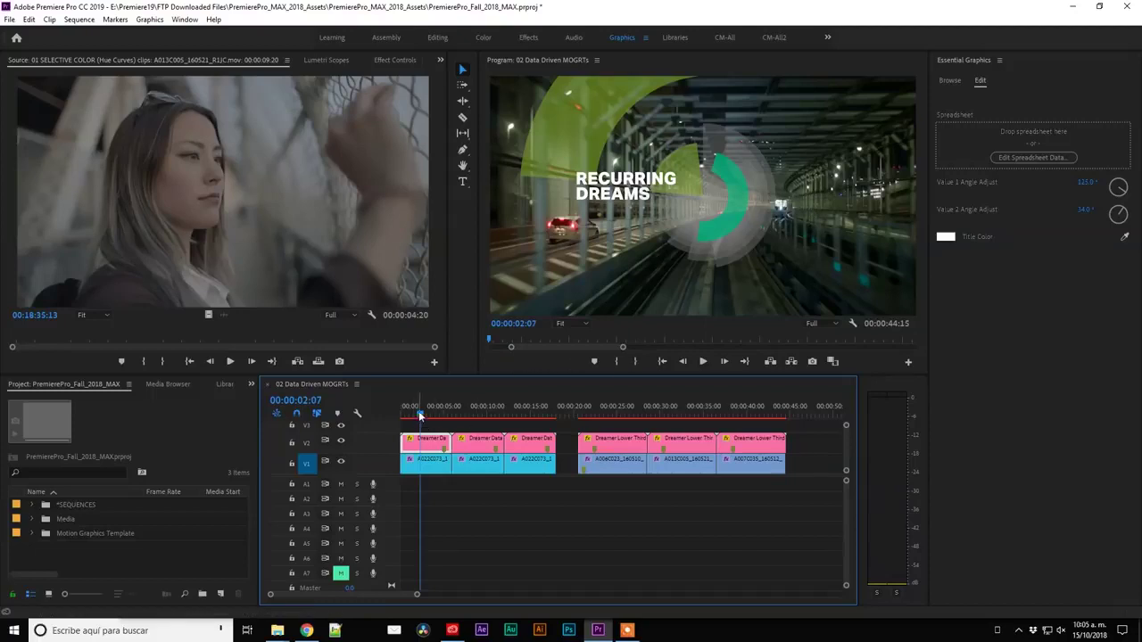
left_click_drag(421, 414, 435, 414)
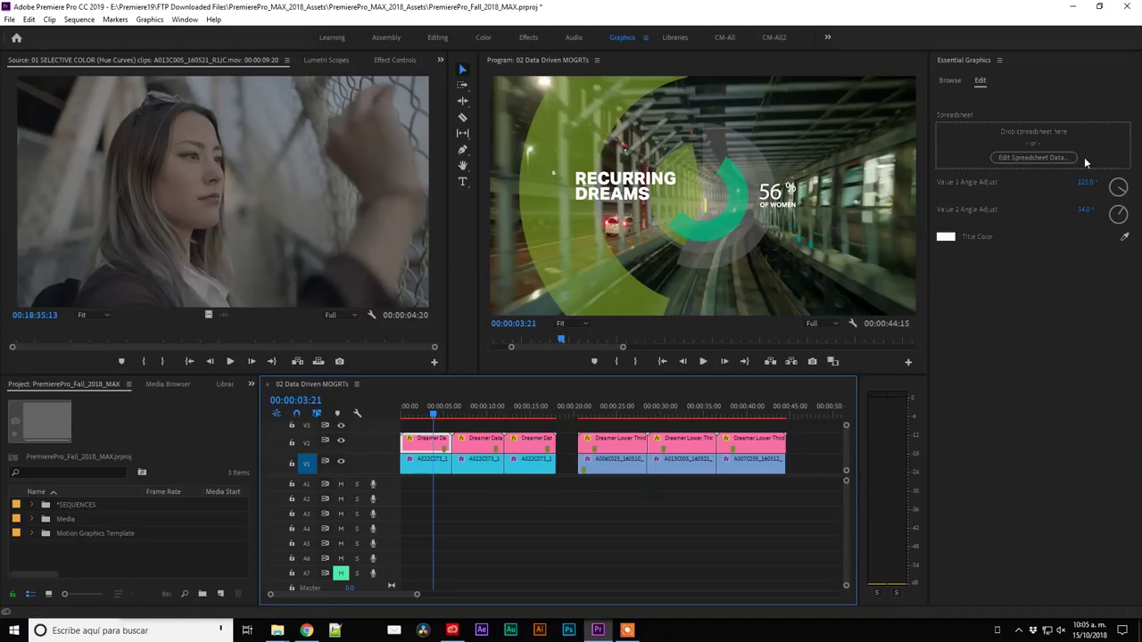
left_click(1015, 156)
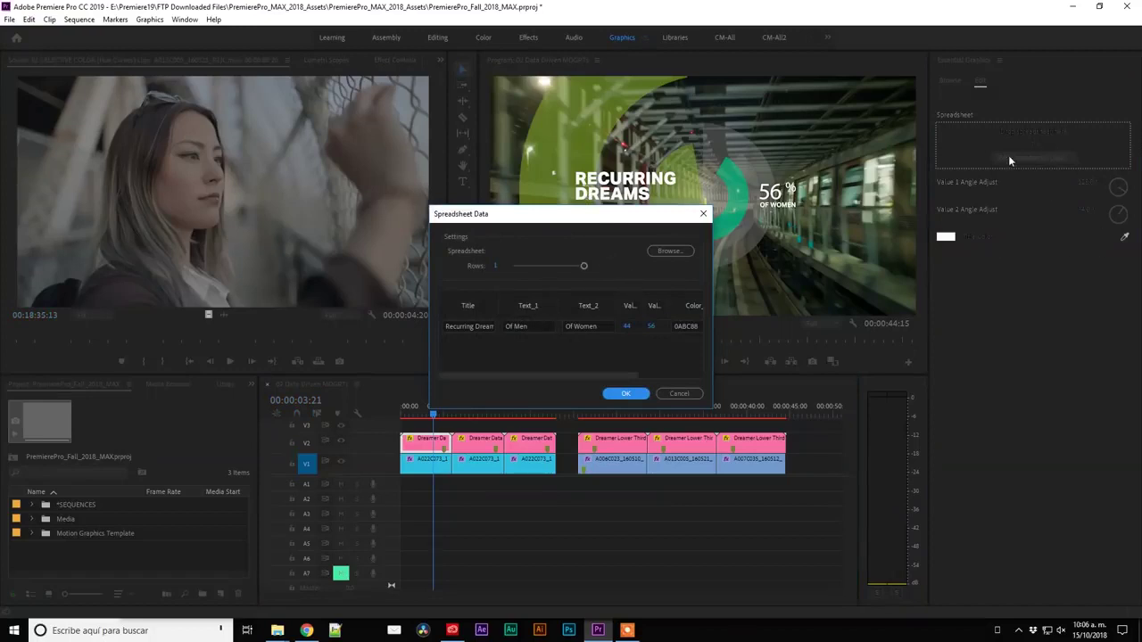
left_click_drag(589, 216, 736, 222)
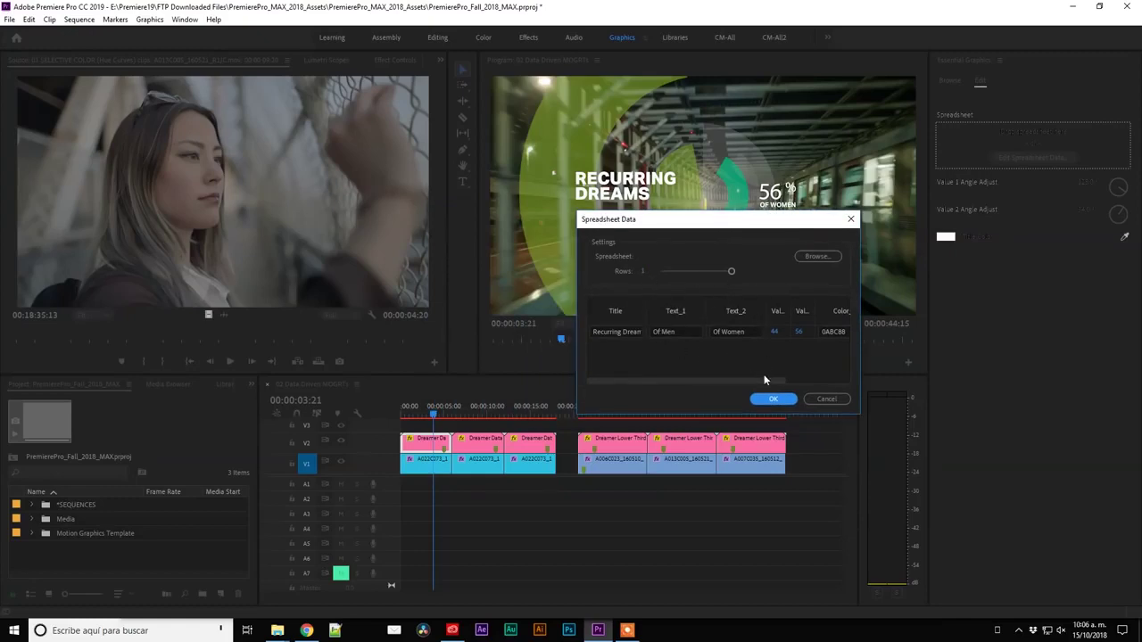
Try the title Sueños Recurrentes in the spreadsheet data, and shorten it to Recurrentes
left_click(595, 329)
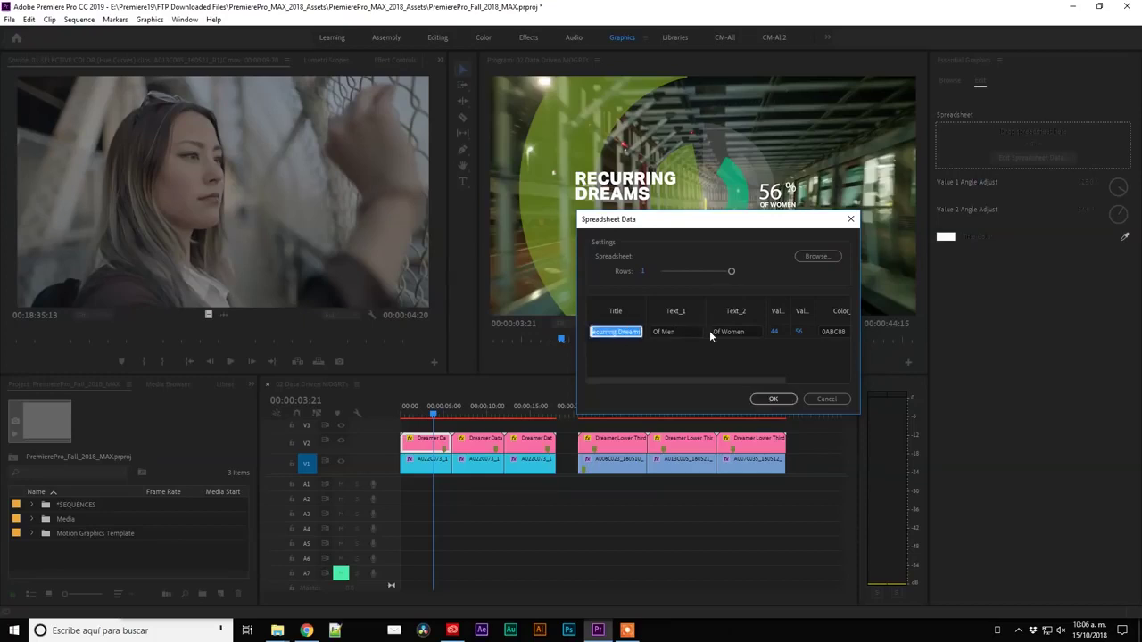
type("Sueños Recurrentes")
left_click(757, 331)
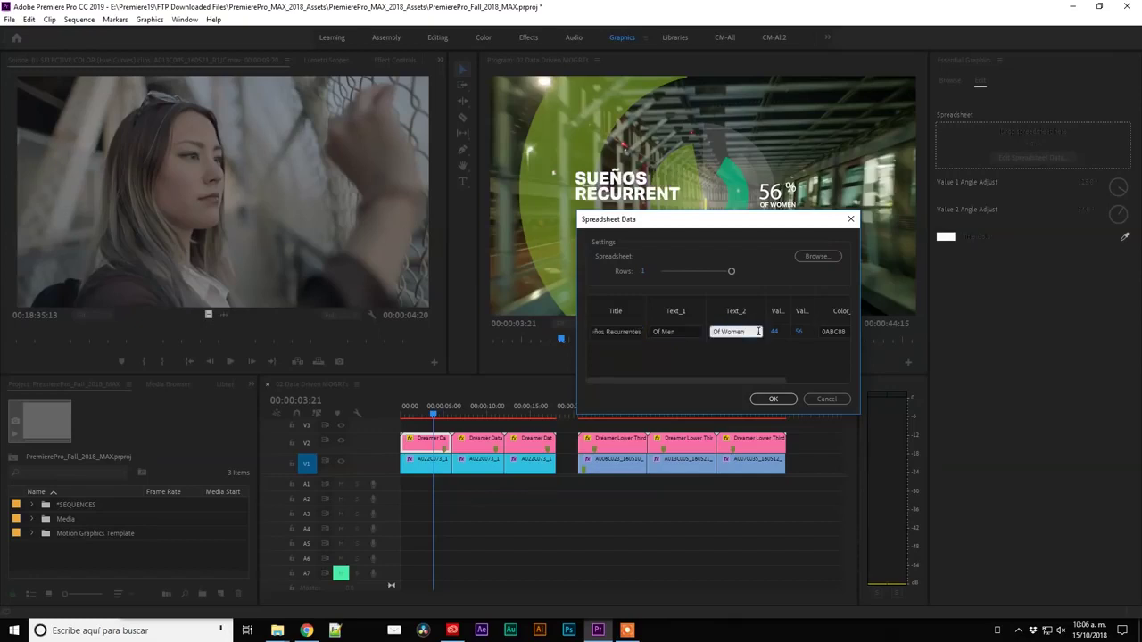
left_click(622, 332)
left_click_drag(638, 234, 678, 283)
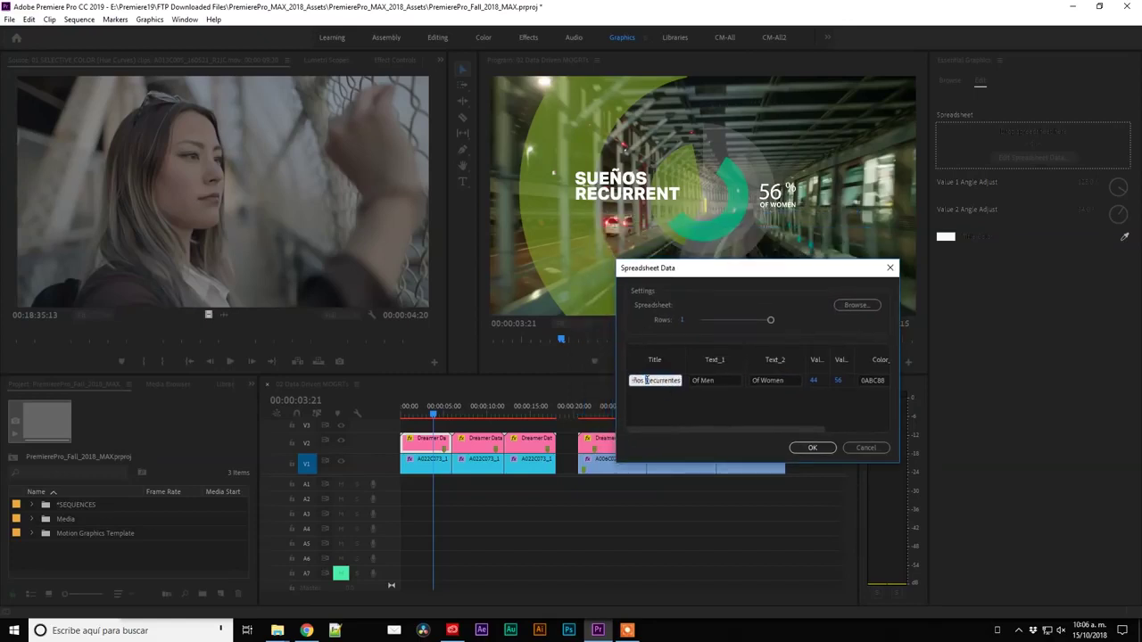
left_click_drag(646, 380, 592, 380)
key("BackSpace")
left_click(729, 381)
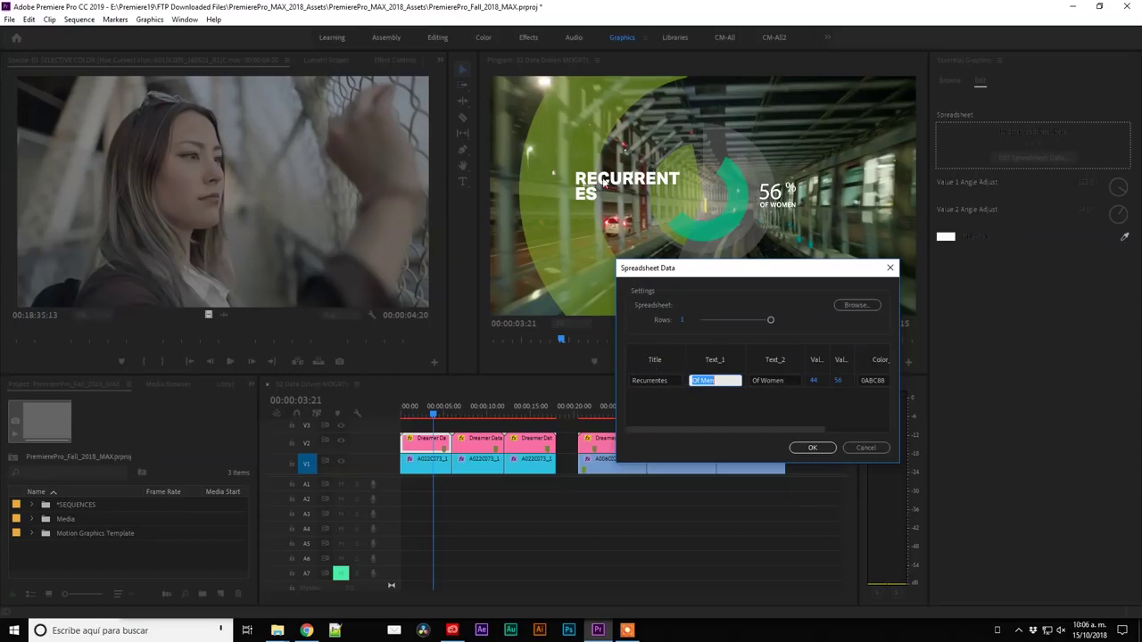
Set the graphic's title to Recurrent Dreams in the spreadsheet data
left_click(674, 381)
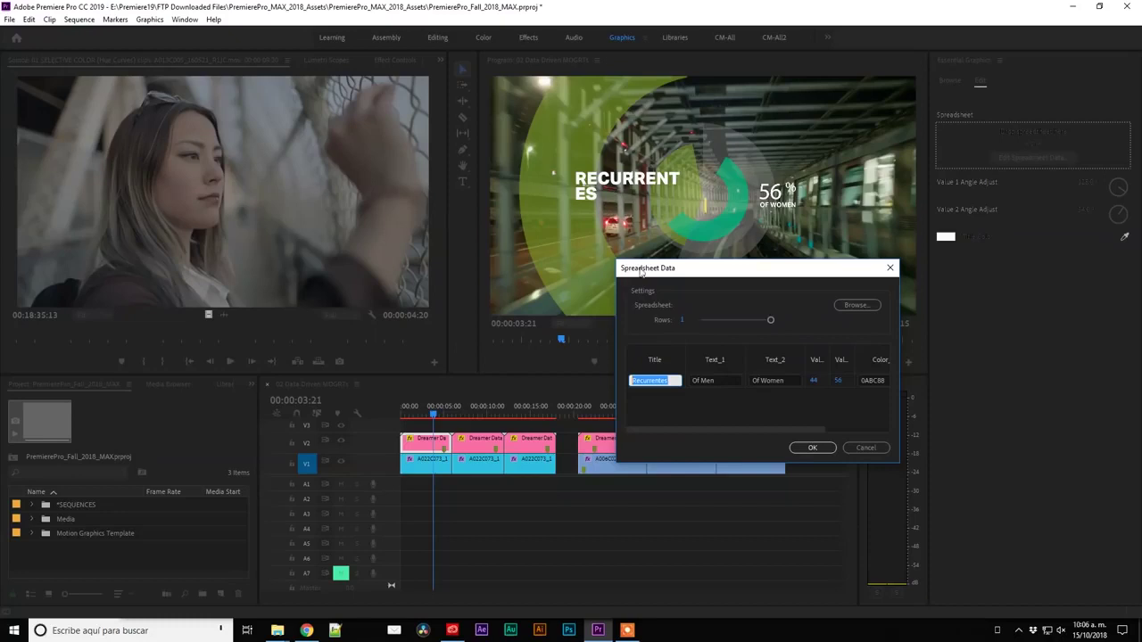
type("Recurre")
type("nt Drea")
type("ms")
key("Tab")
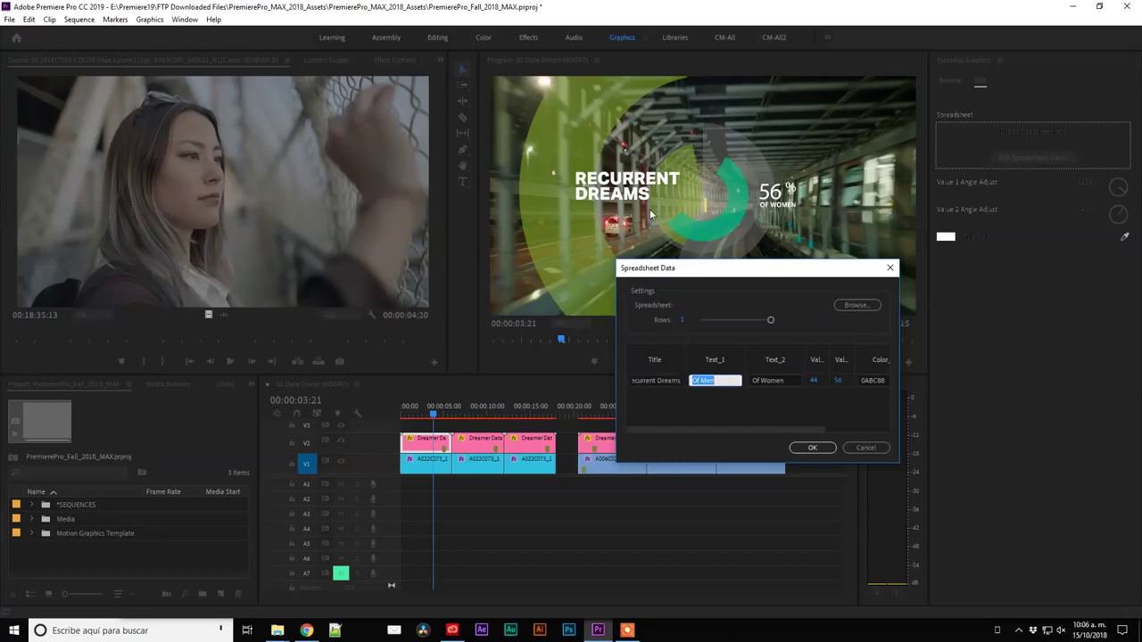
Try 82 as the second value of the graphic's data row, for Of Women, and settle on 74
left_click_drag(789, 431, 828, 419)
left_click(759, 382)
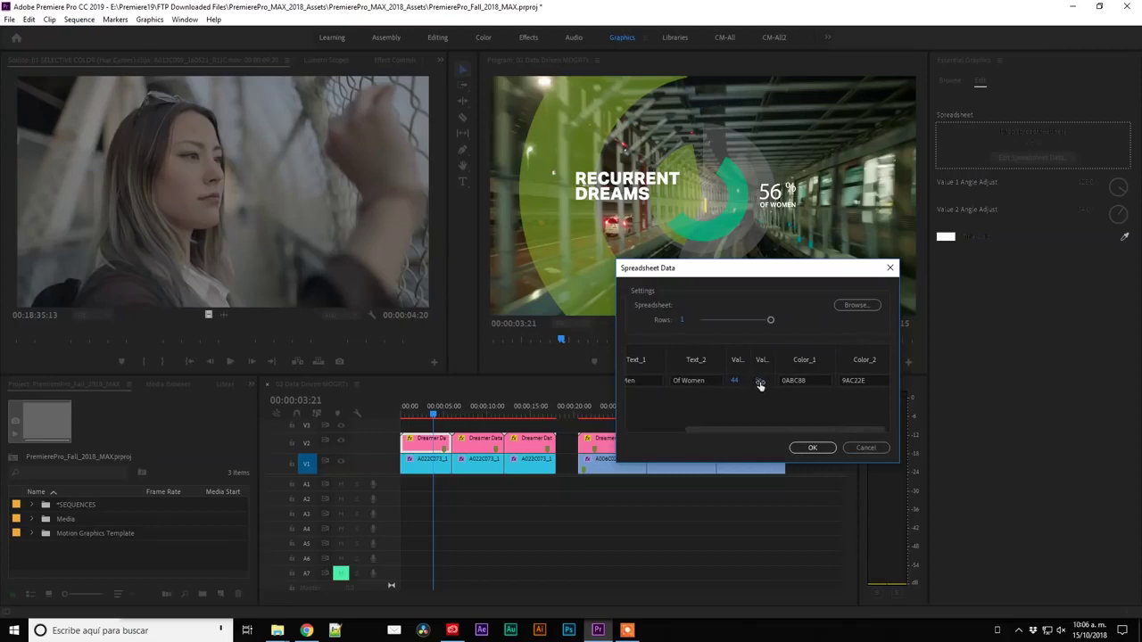
type("36")
type("82")
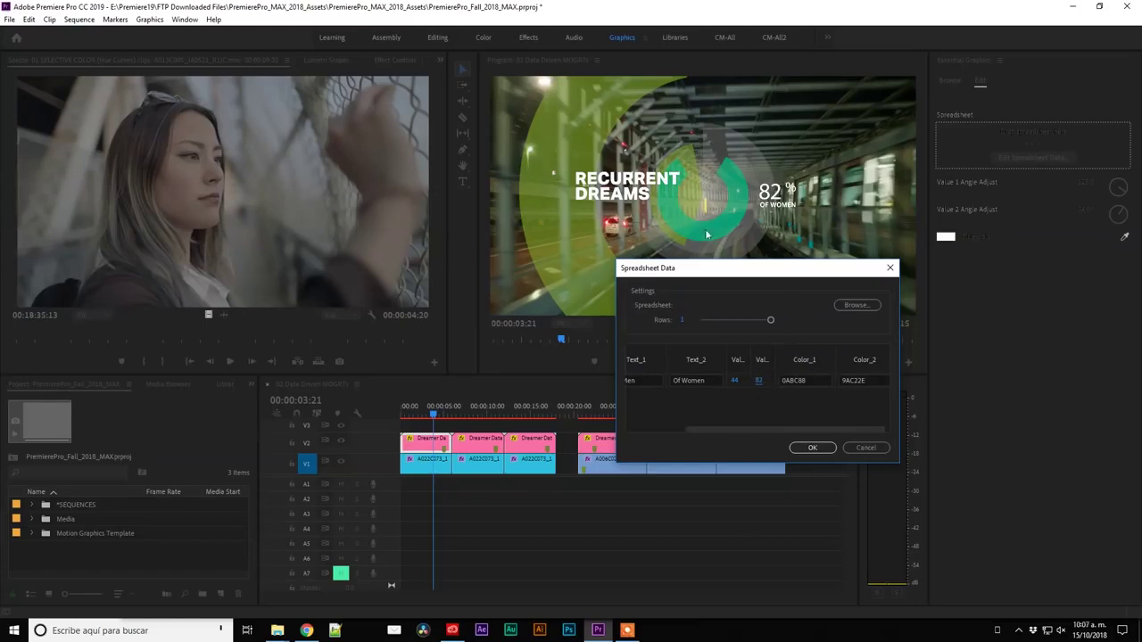
left_click_drag(723, 267, 483, 337)
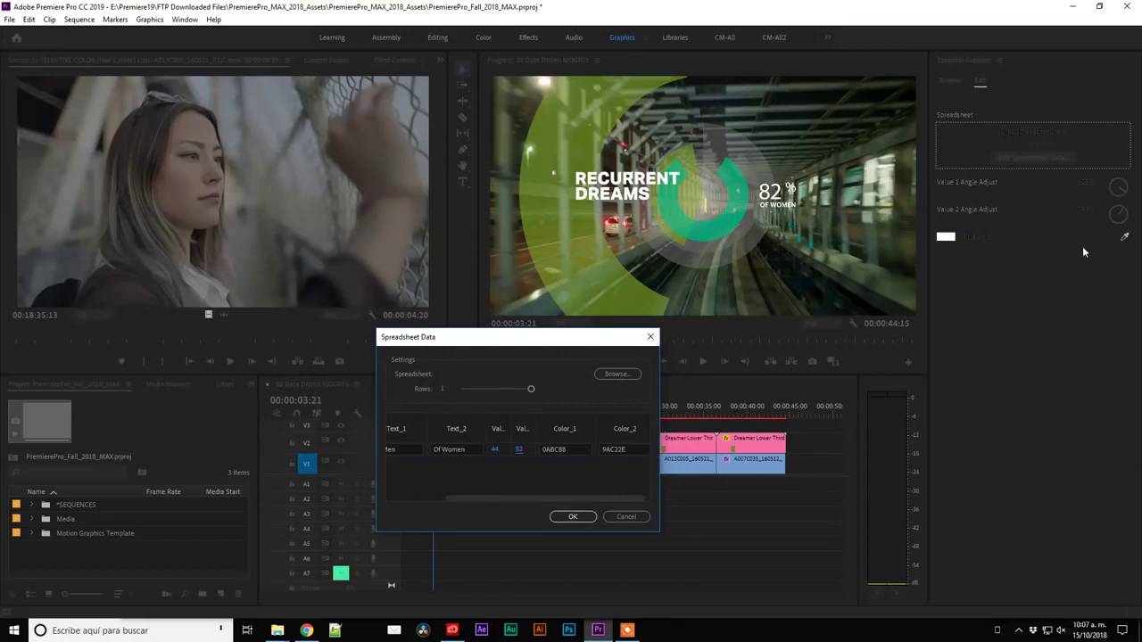
left_click_drag(581, 339, 976, 342)
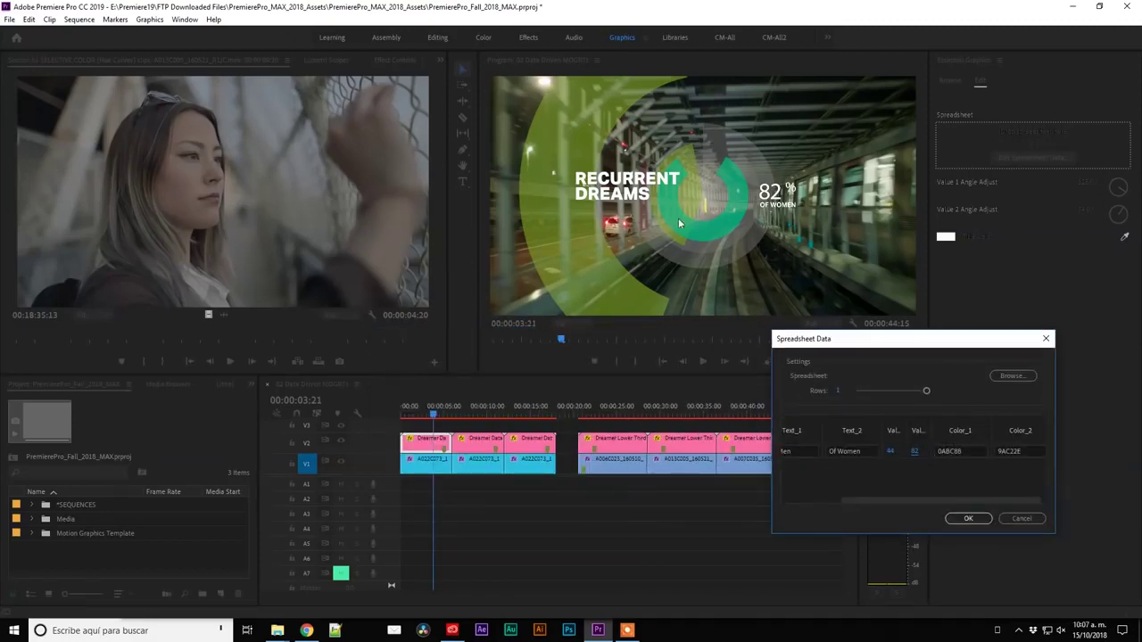
left_click(920, 452)
type("28")
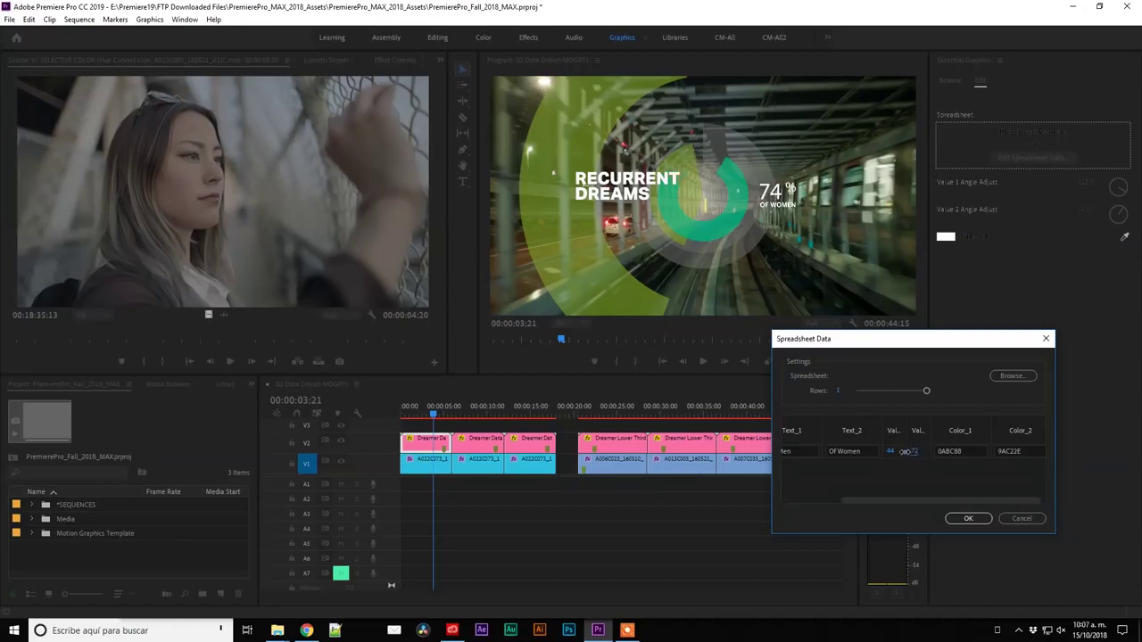
left_click_drag(872, 456, 901, 400)
Switch to Photoshop and create a new black 67.73 × 38.1 cm document at 72 pixels/inch
left_click(957, 451)
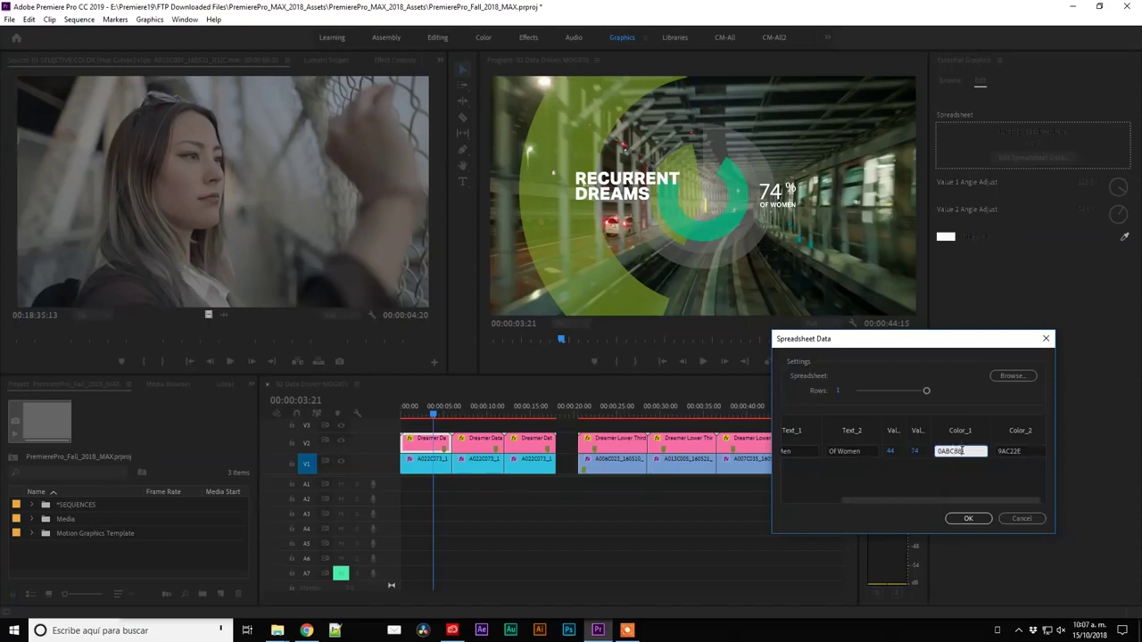
left_click(580, 628)
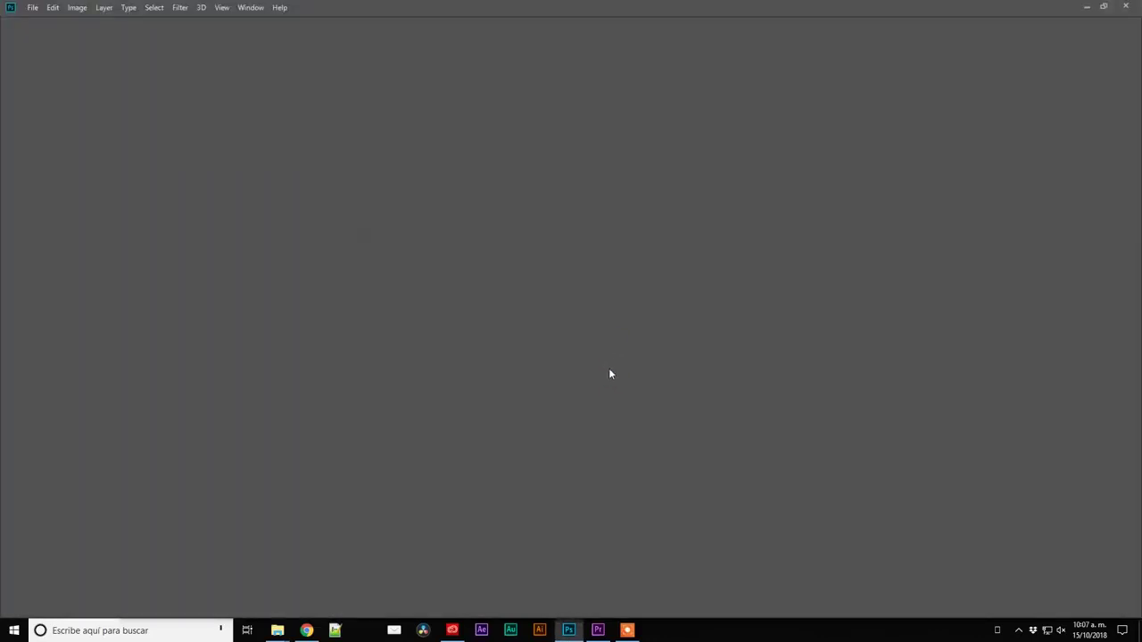
left_click(588, 246)
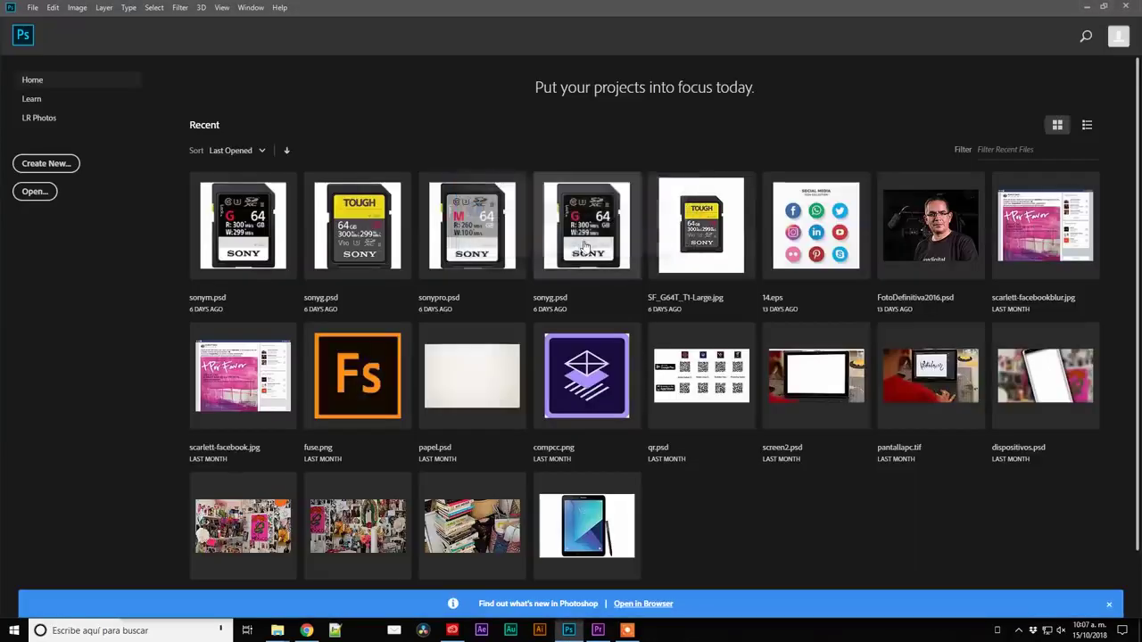
left_click(60, 167)
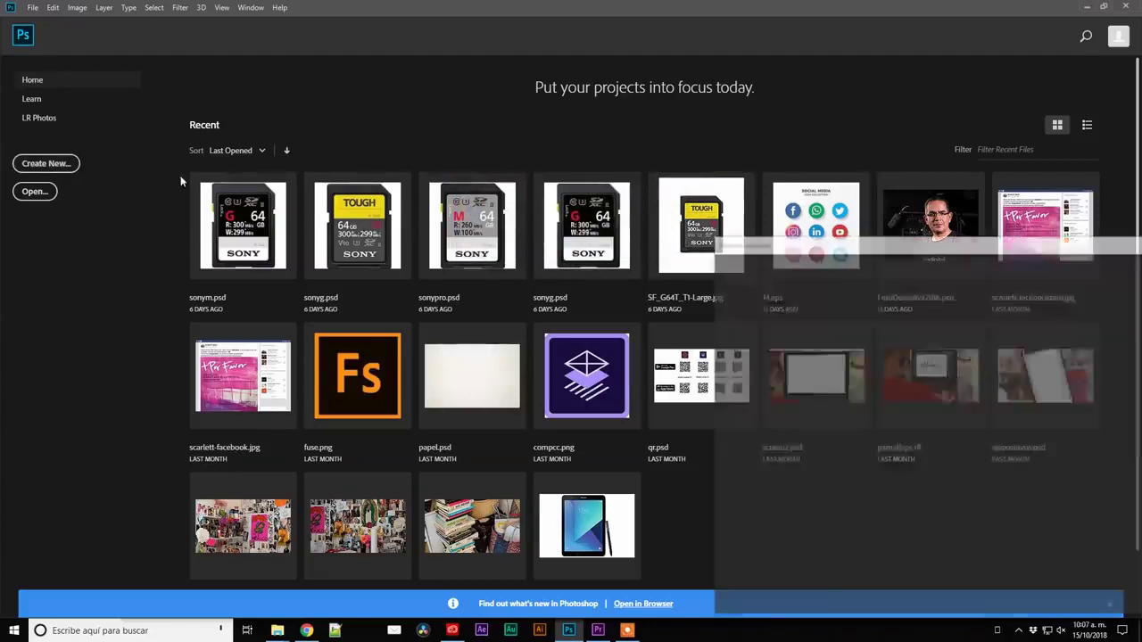
double_click(764, 435)
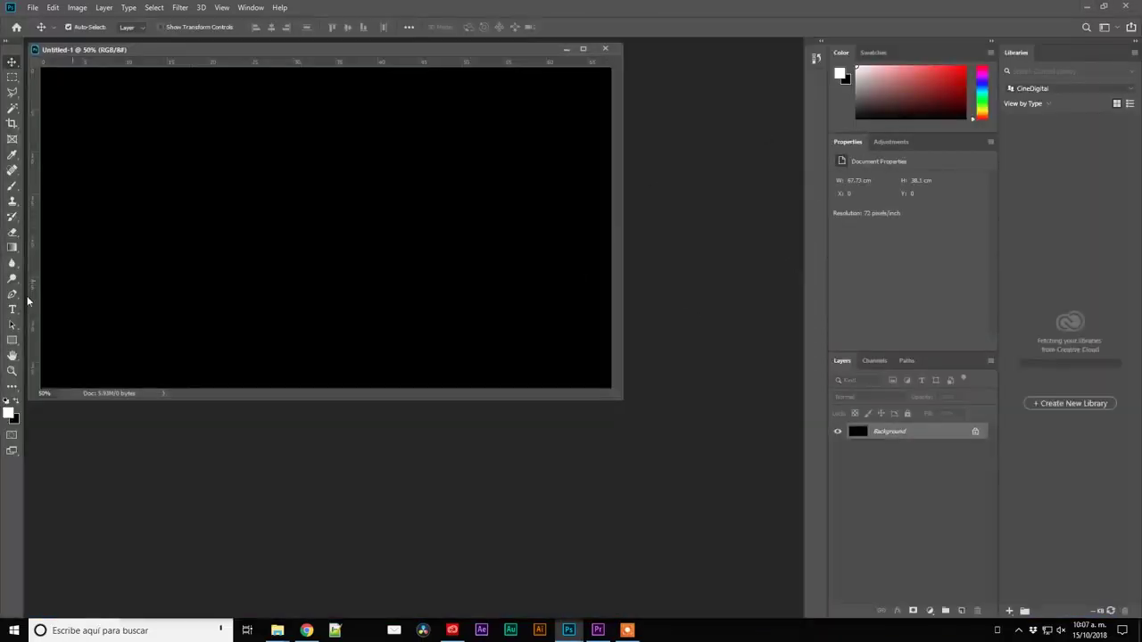
Pick the red e80909 in the foreground color picker and copy its hex code
left_click(9, 412)
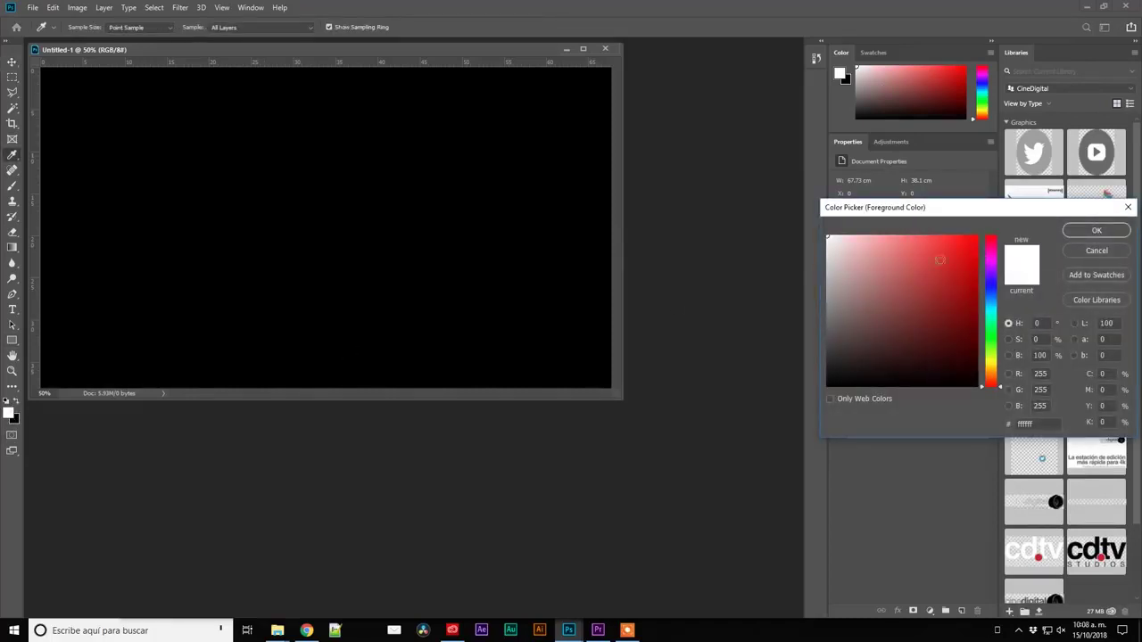
left_click(971, 248)
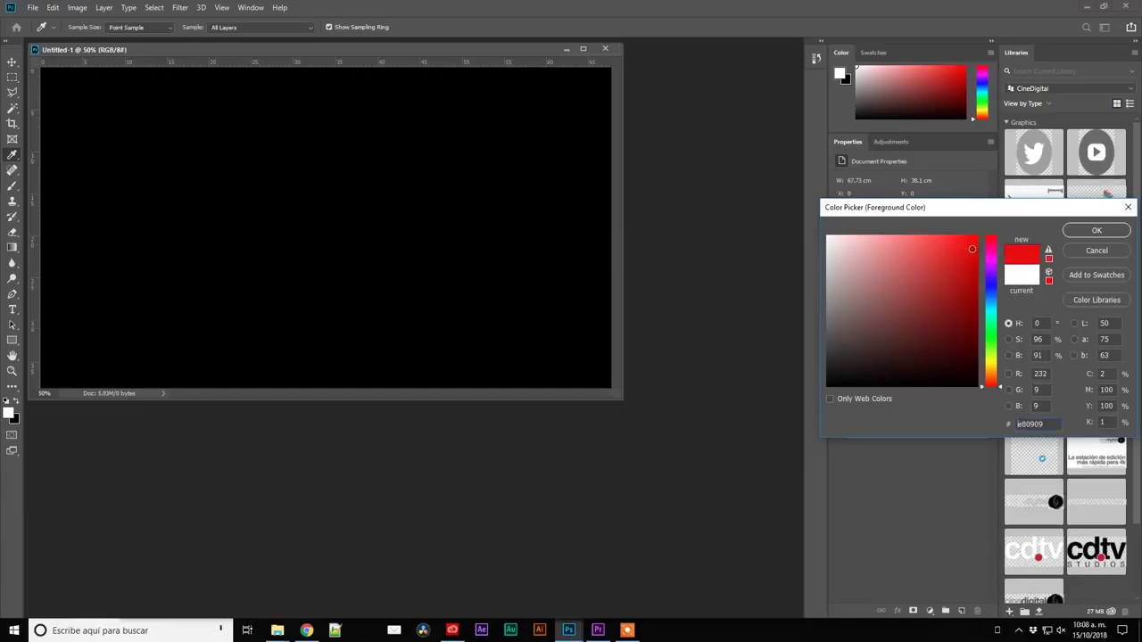
double_click(1050, 424)
right_click(1031, 424)
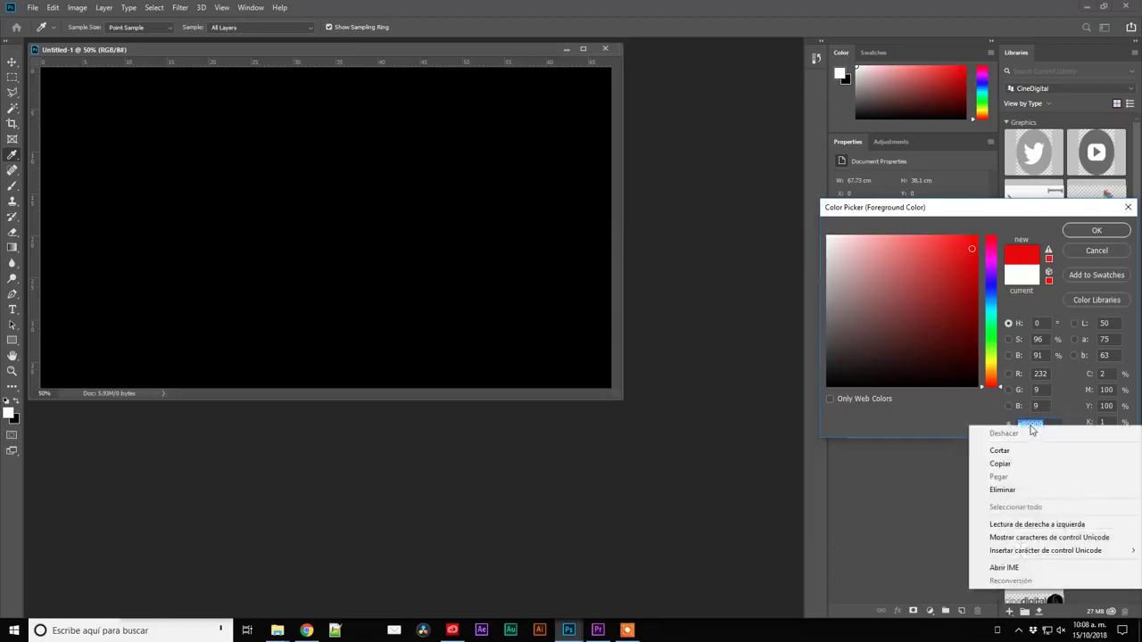
left_click(1014, 466)
Return to Premiere Pro and set Color_1 of the graphic's spreadsheet data to the copied red, e80909
left_click(597, 631)
double_click(975, 452)
key("ctrl+v")
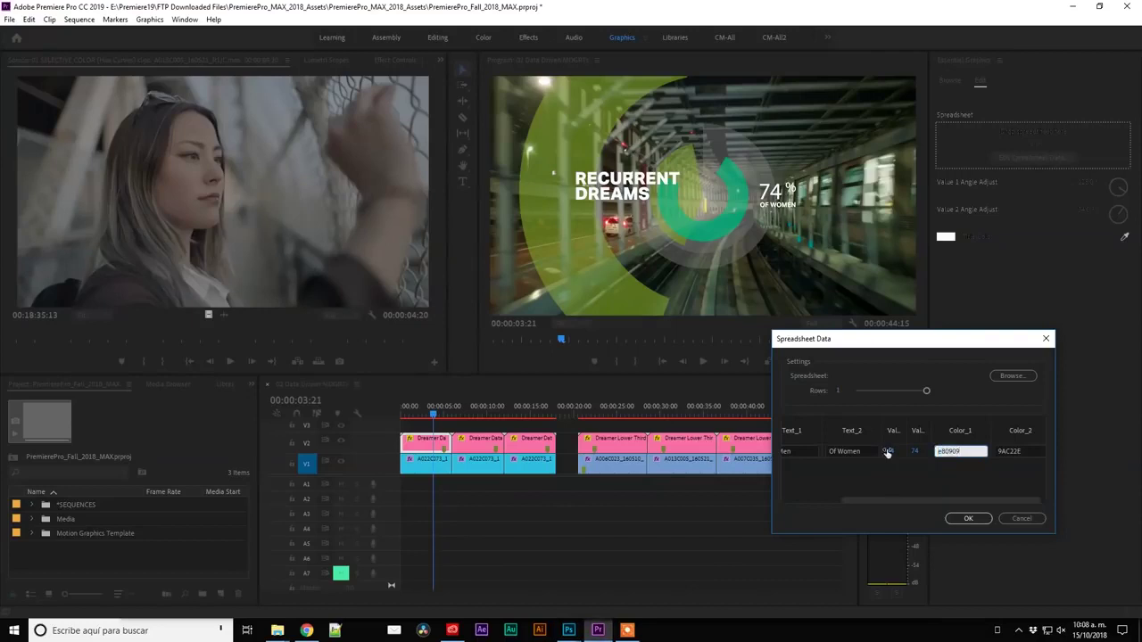
key("Tab")
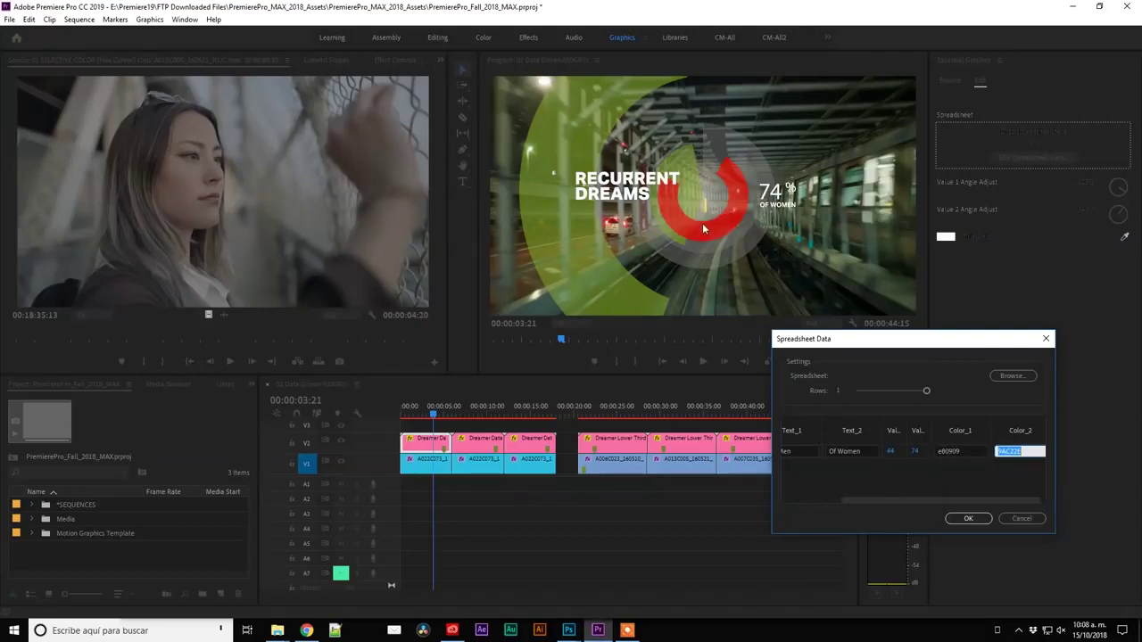
Pick the yellow ffe507 in Photoshop's foreground color picker and try it as Color_2 of the graphic's spreadsheet data in Premiere Pro
key("alt+Tab")
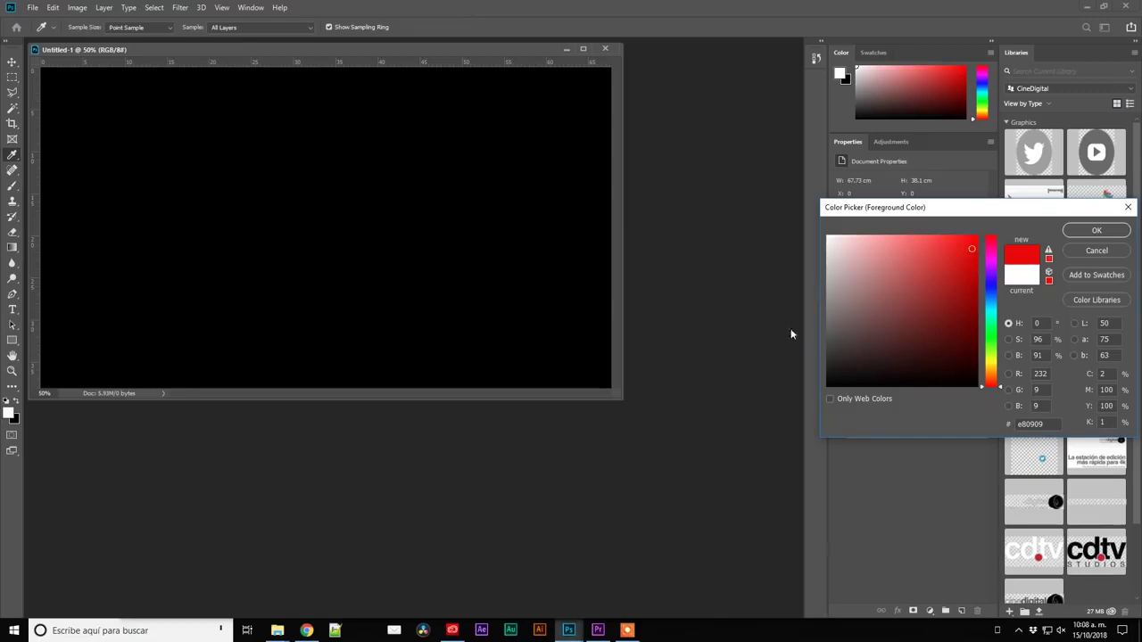
left_click(990, 364)
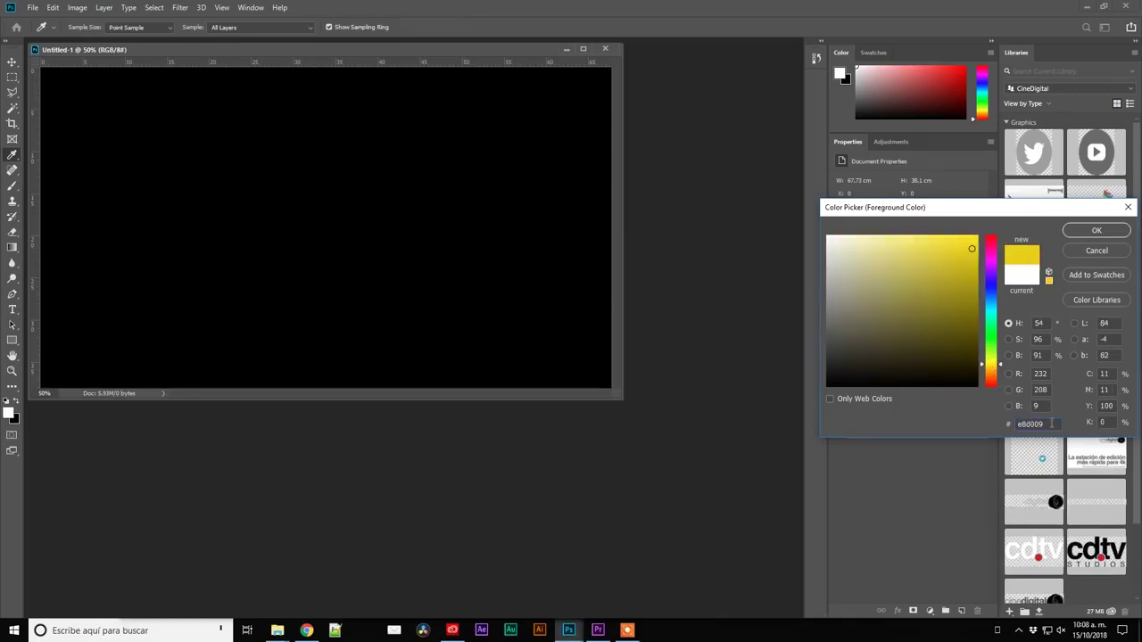
left_click_drag(969, 250, 975, 236)
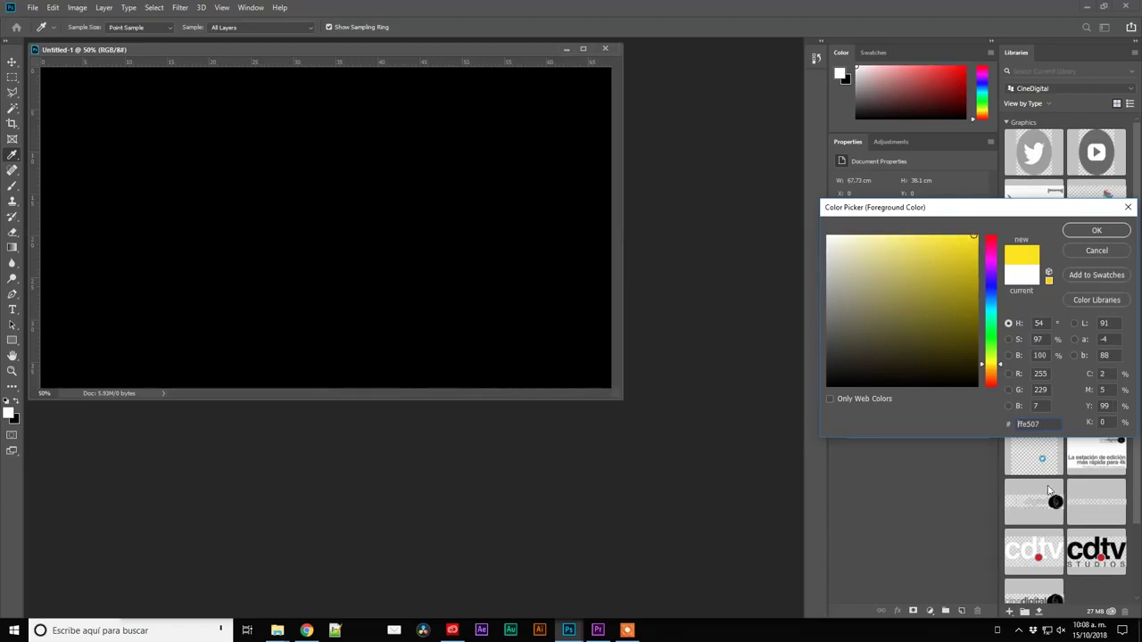
key("alt+Tab")
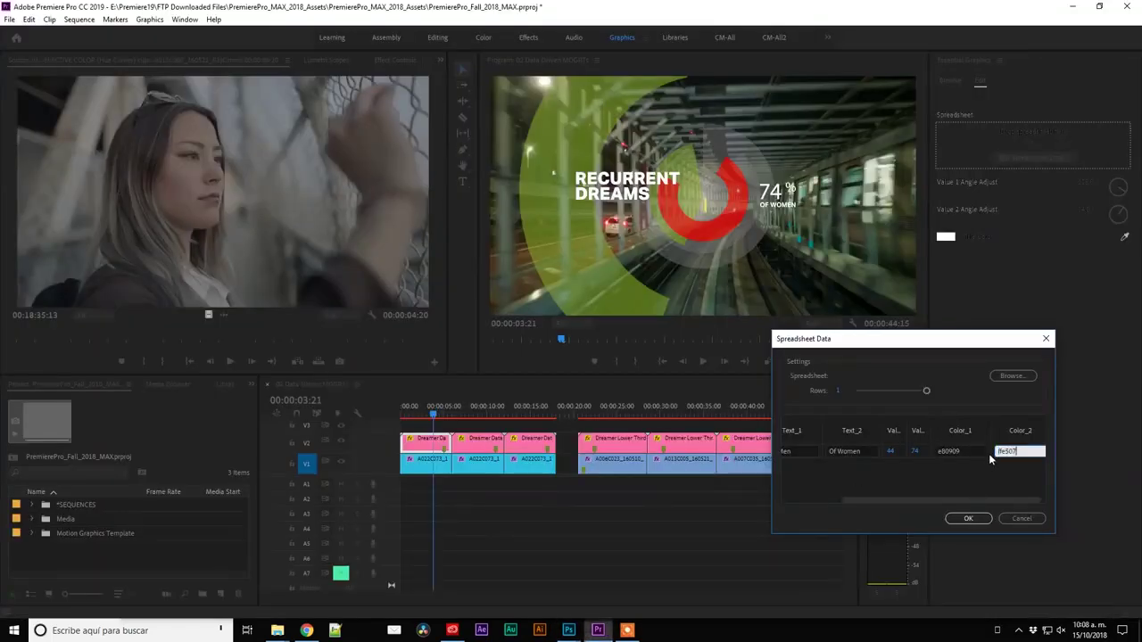
left_click(990, 469)
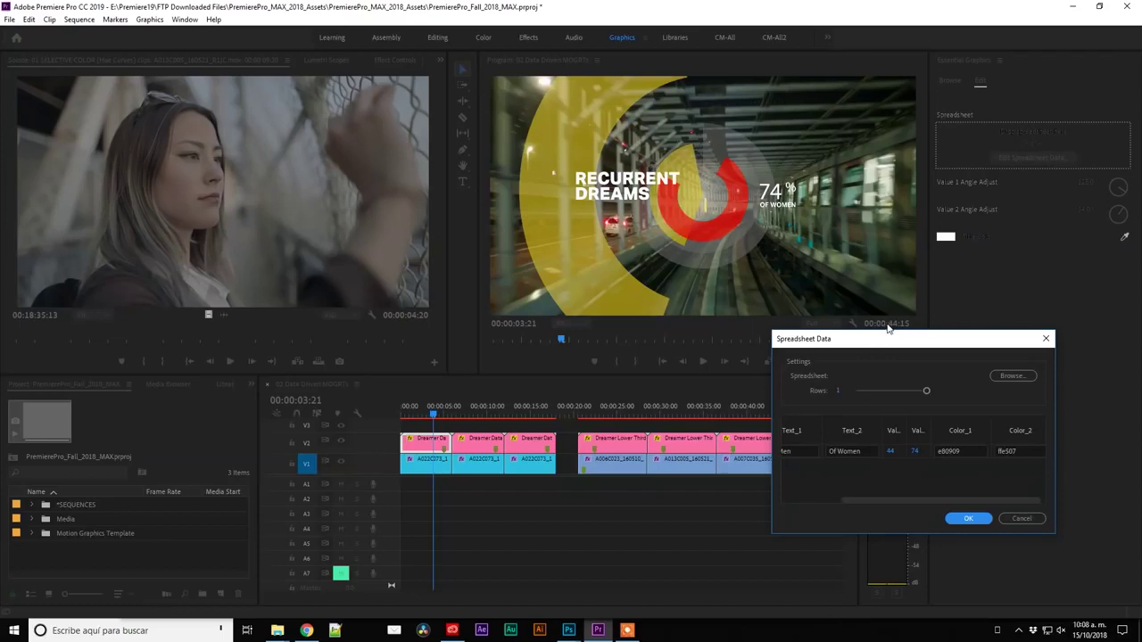
Move the Spreadsheet Data dialog aside and close it without applying the edits
left_click_drag(895, 339, 467, 295)
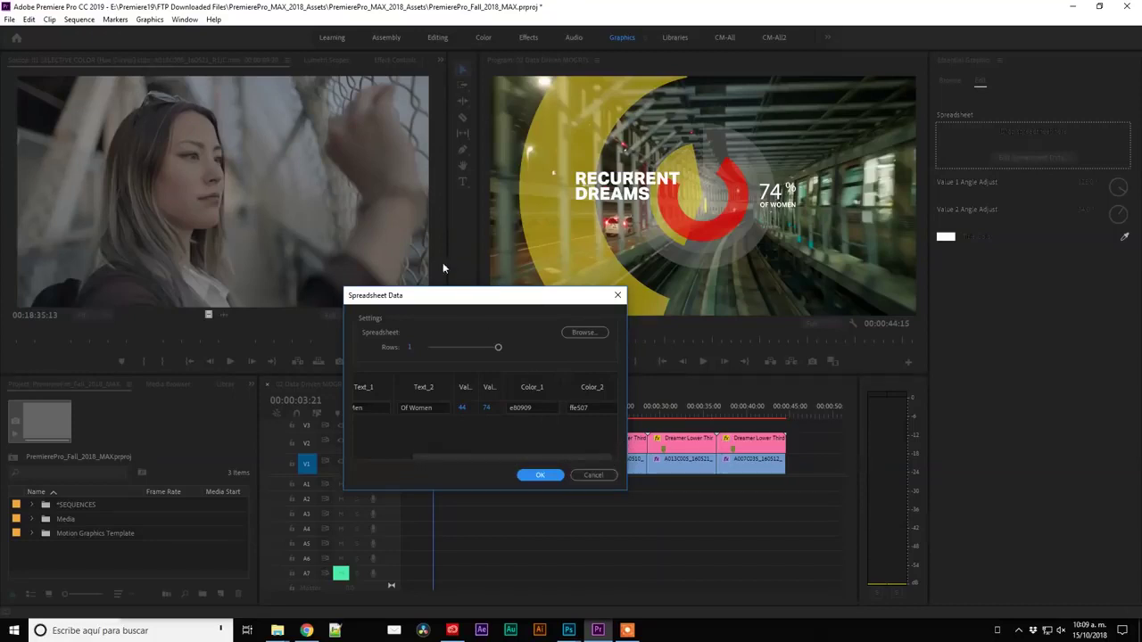
left_click_drag(462, 291, 635, 254)
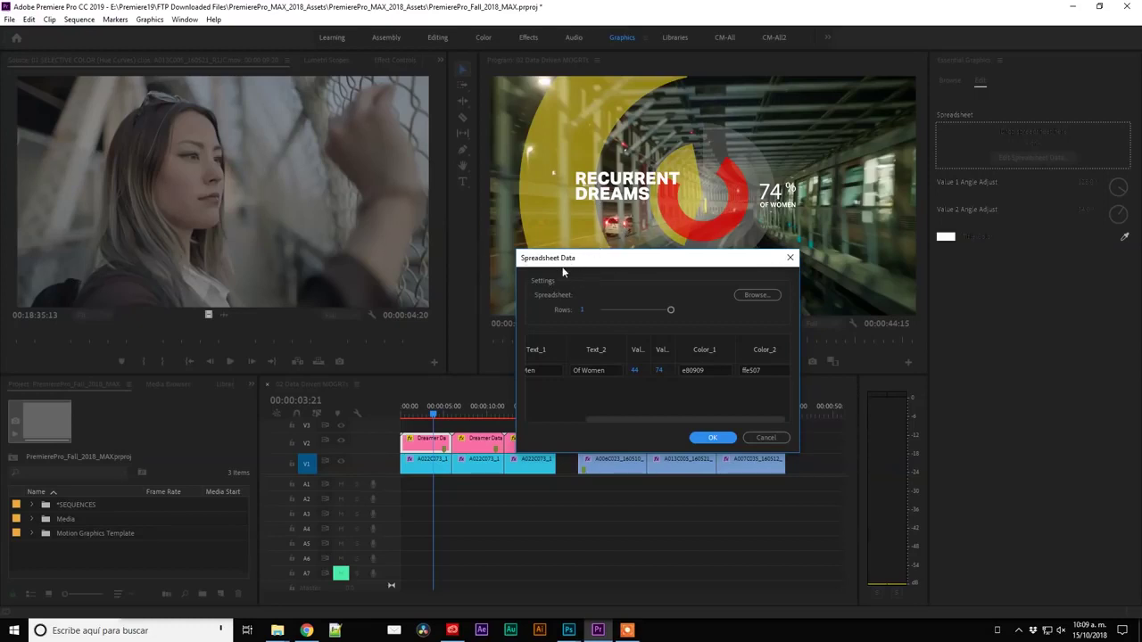
left_click(790, 257)
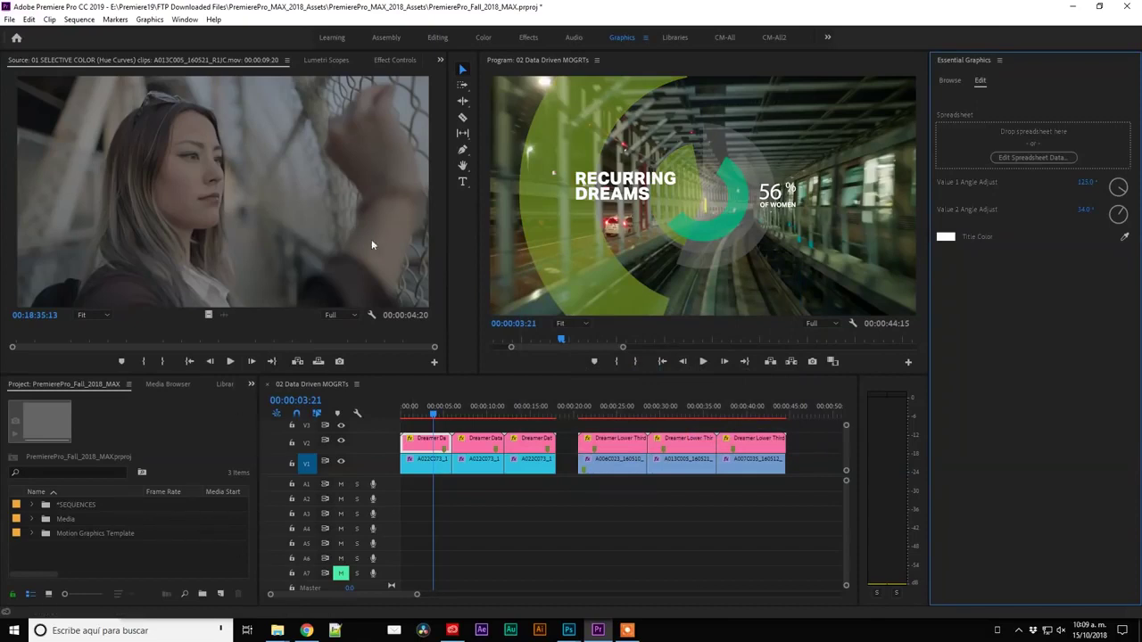
Open the 03 DeNoise DeReverb Clip sequence at 00:00:05:19 in the Audio workspace
left_click(437, 37)
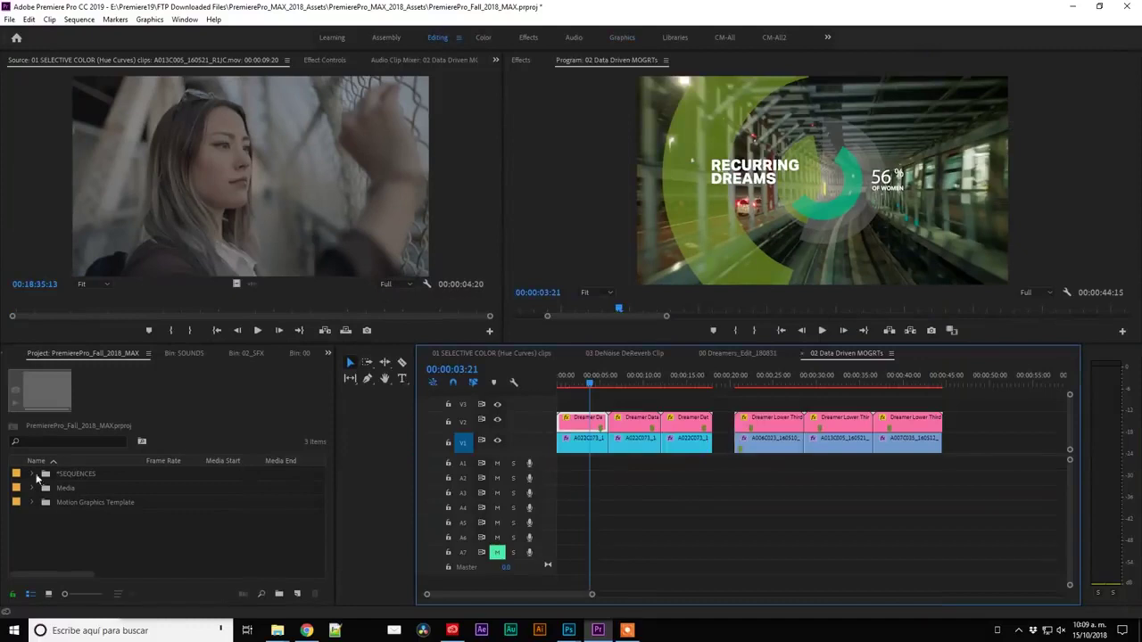
key("ctrl+s")
left_click(639, 353)
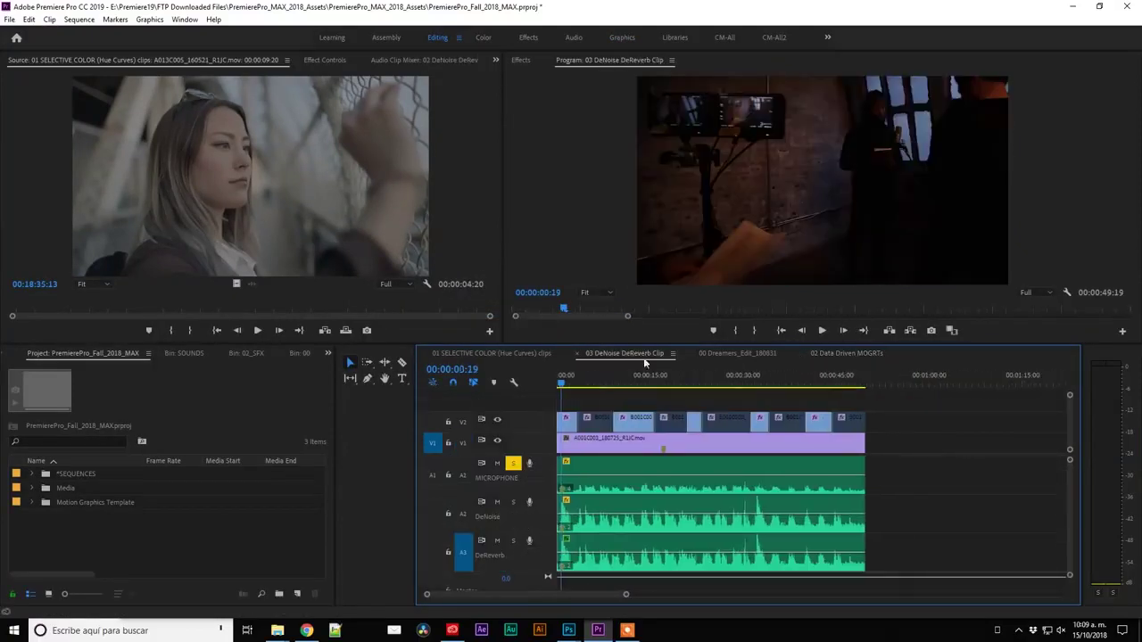
left_click(593, 381)
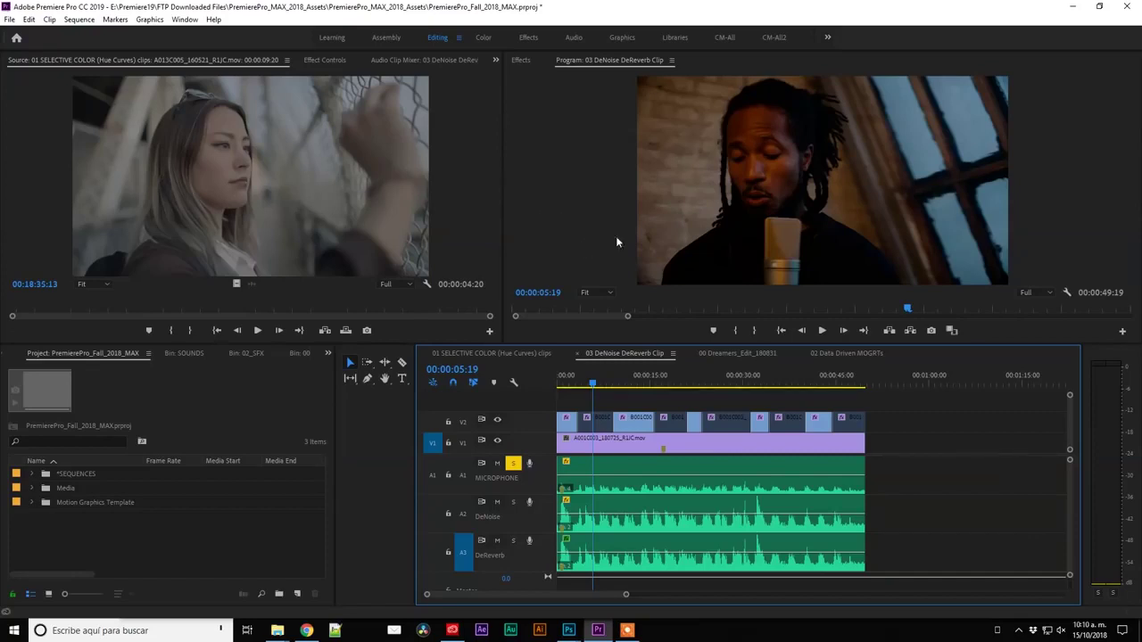
left_click(574, 37)
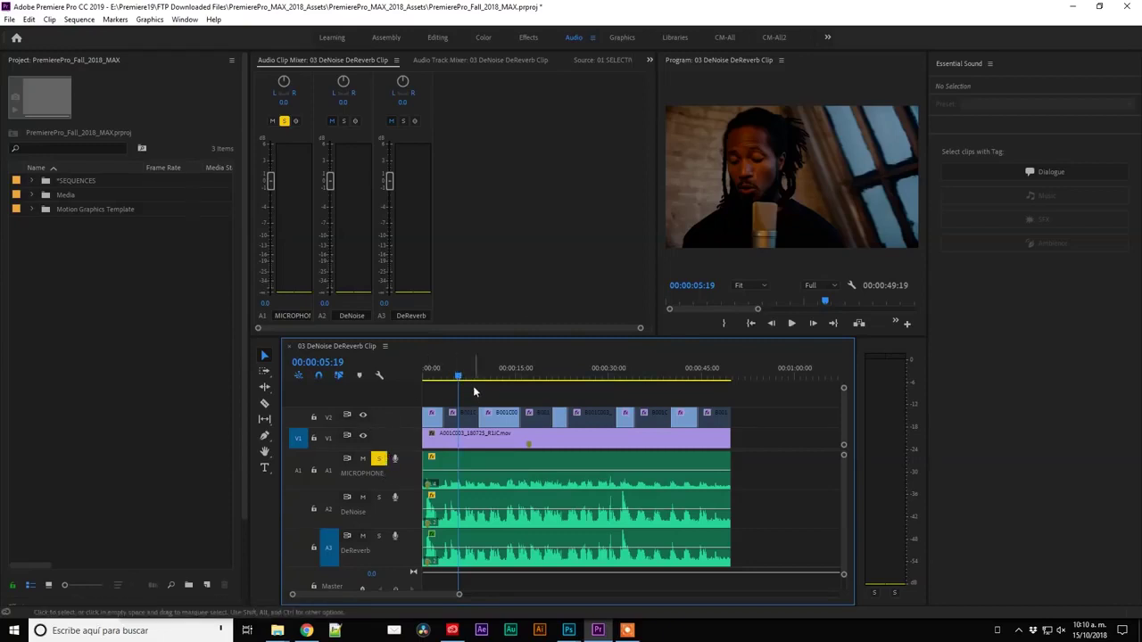
Test the sequence's playback briefly and unmute the computer's speakers at volume 18
key("space")
left_click(1060, 631)
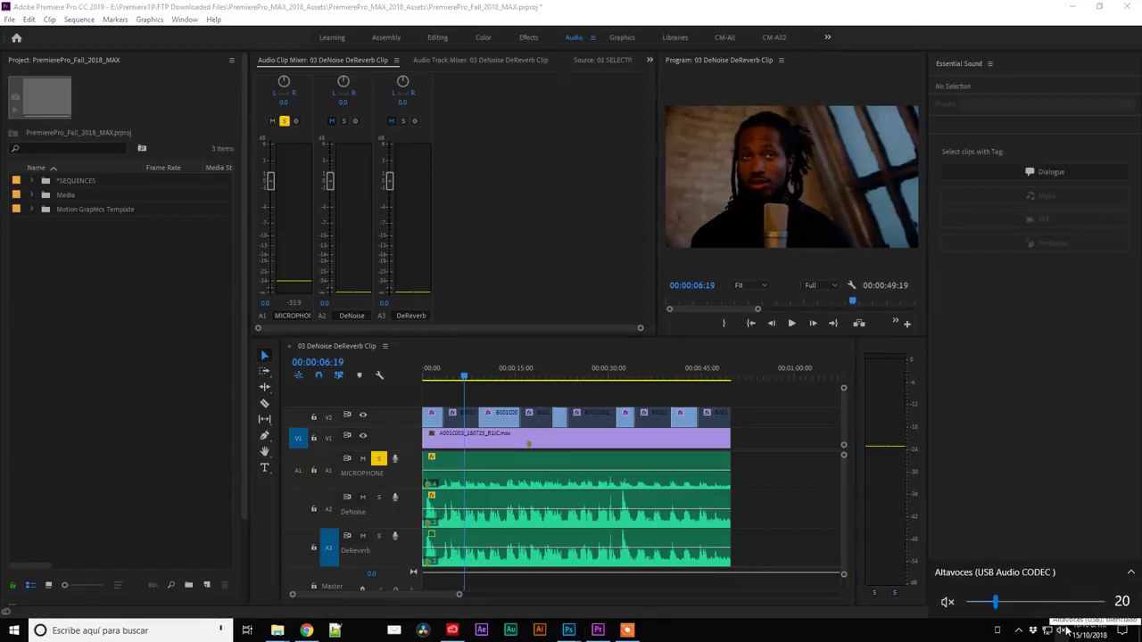
key("XF86AudioLowerVolume")
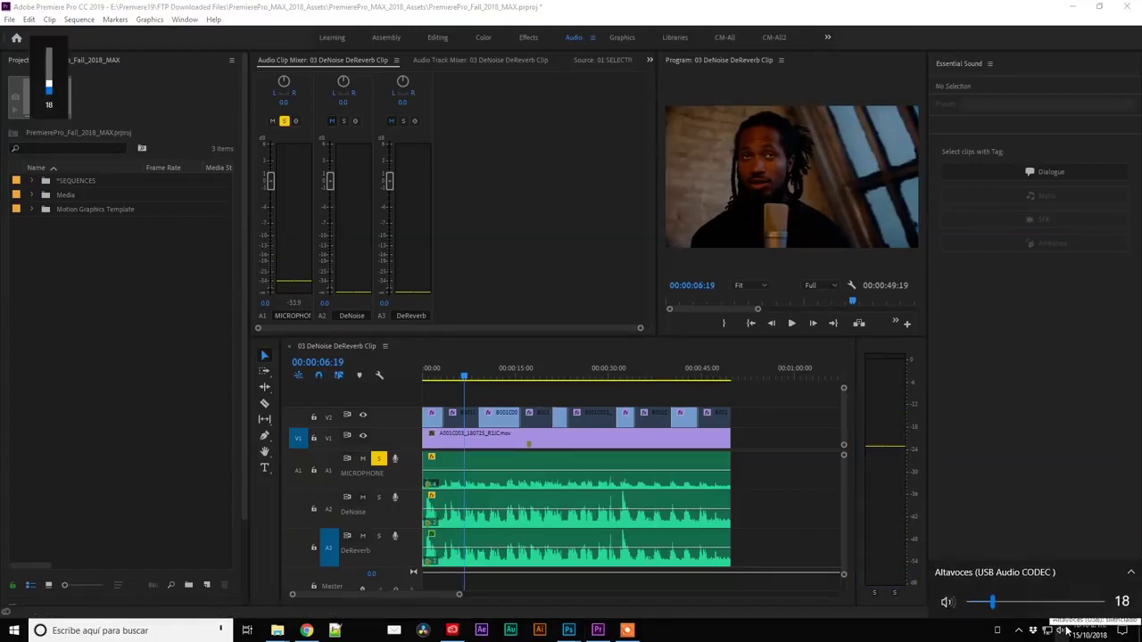
Play the soloed MICROPHONE track from about 00:00:06:19 to hear the unprocessed voice recording
left_click(464, 373)
key("space")
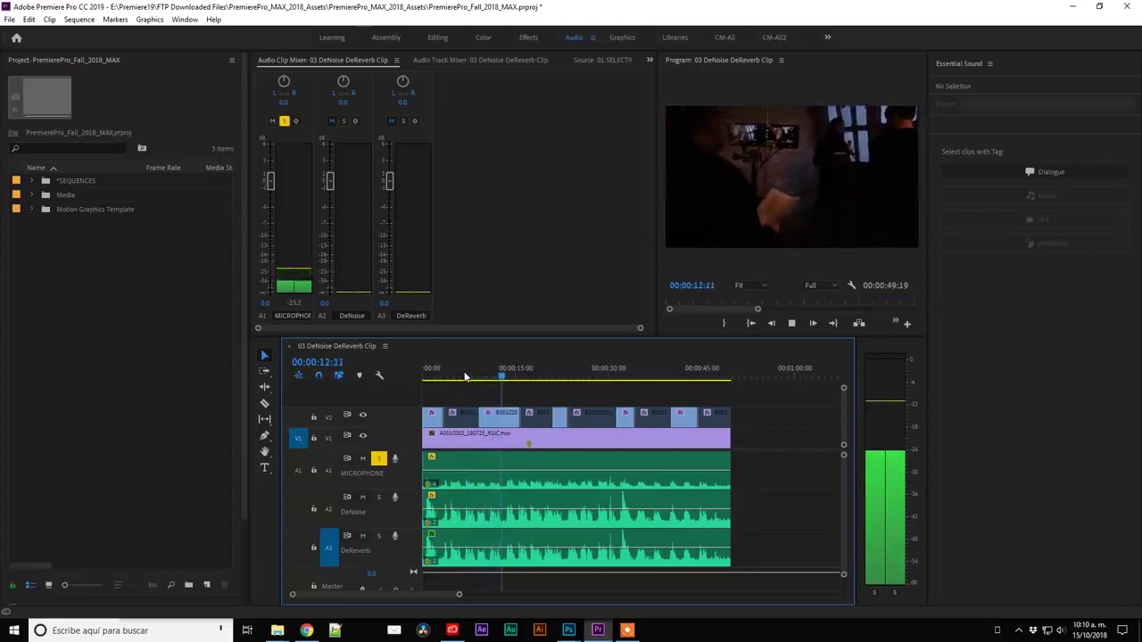
key("space")
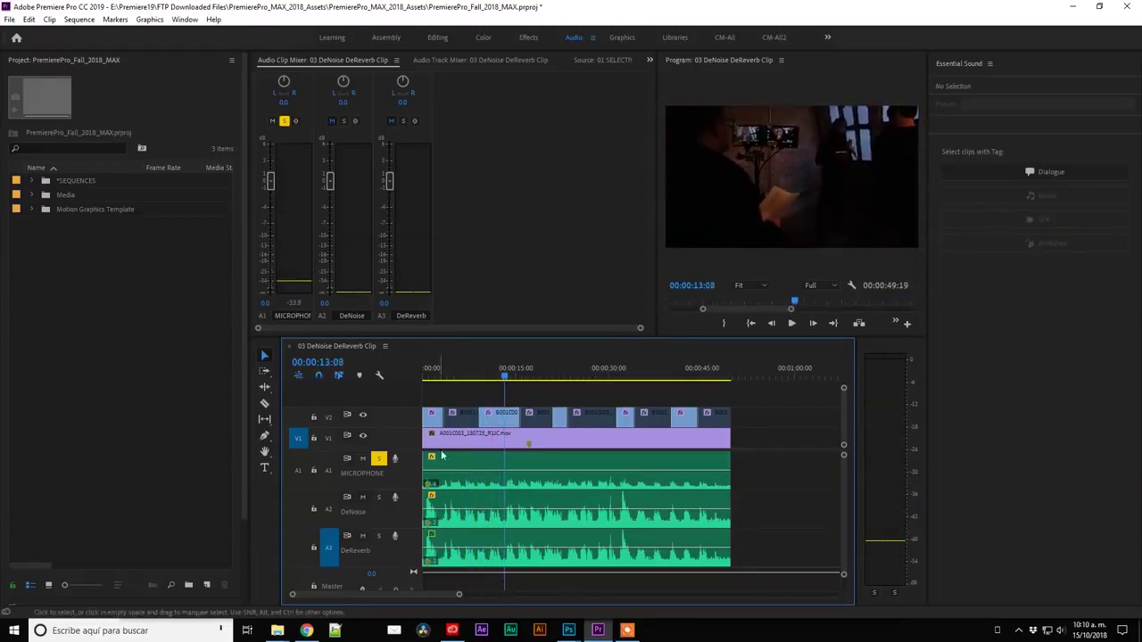
Enable Reduce Noise in the Repair settings of the clip on the MICROPHONE track and set its amount to 5.6
left_click(550, 469)
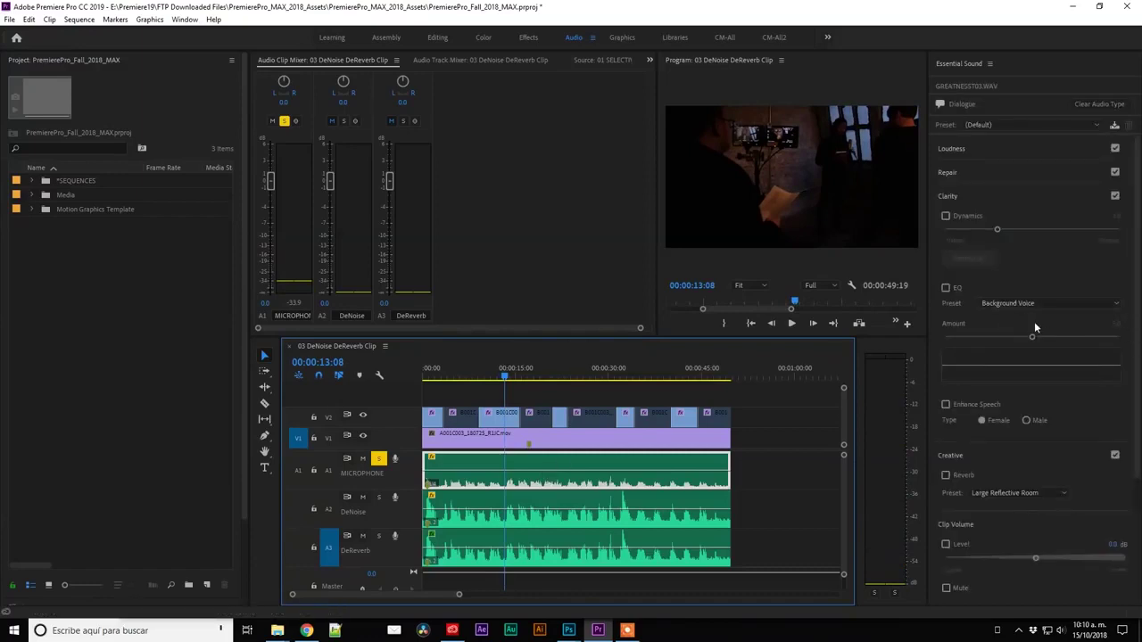
scroll(1015, 349, "down", 1)
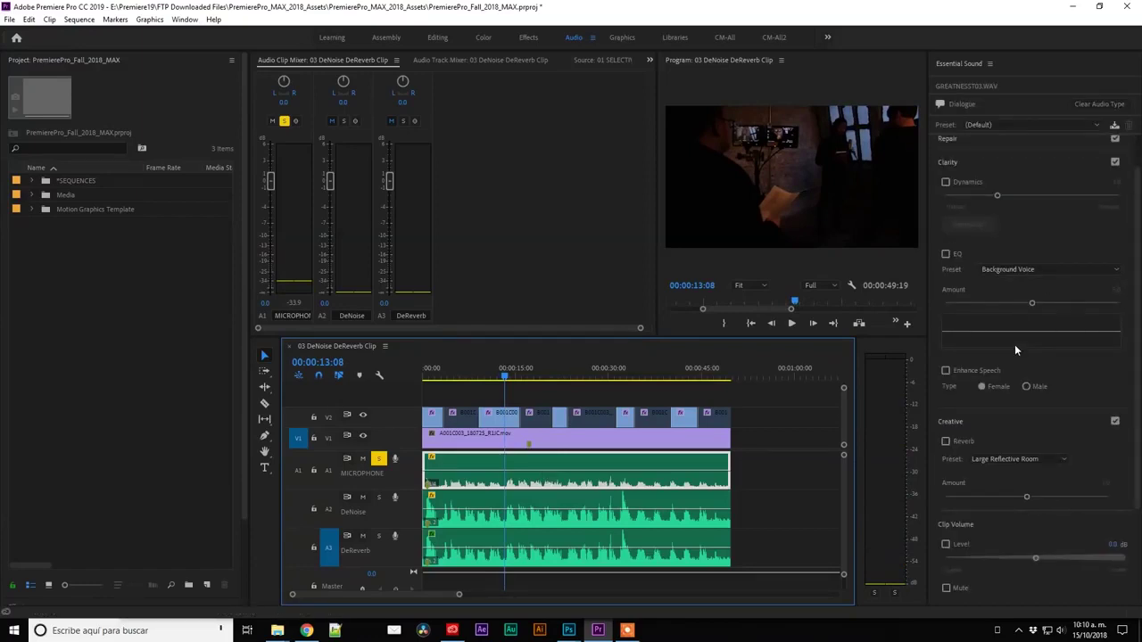
scroll(1026, 350, "up", 1)
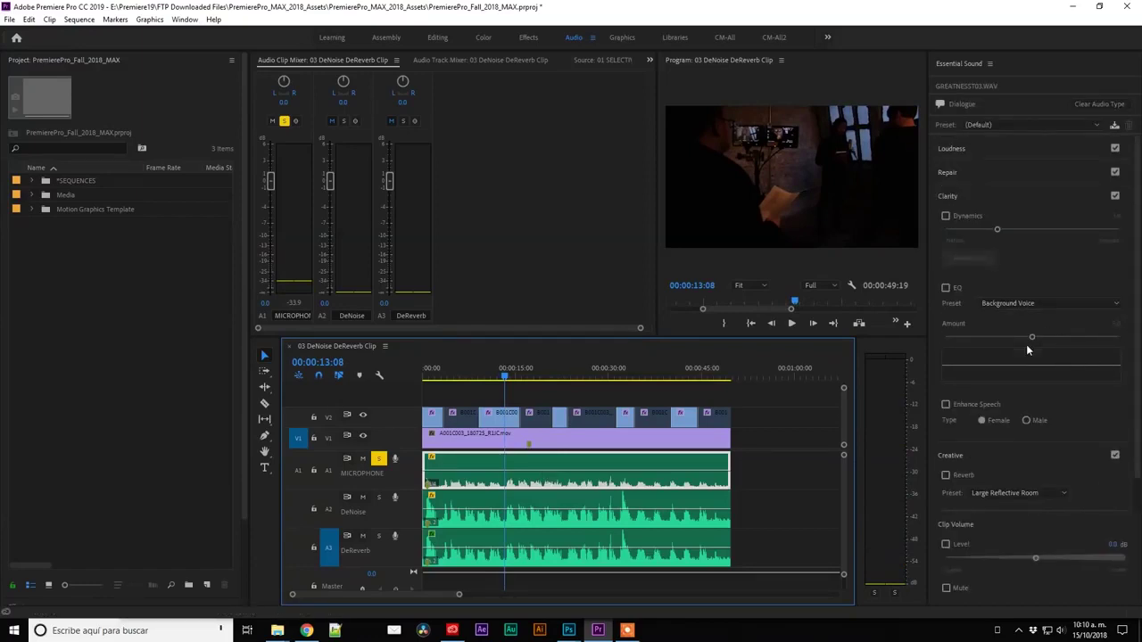
left_click(1009, 173)
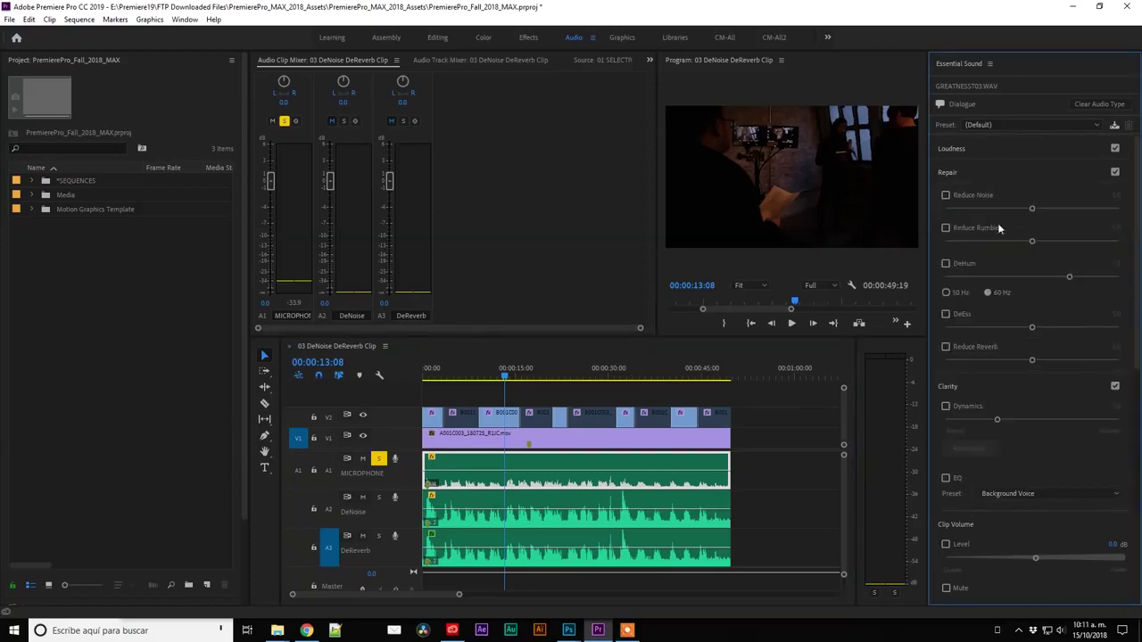
left_click(946, 195)
left_click_drag(1033, 209, 1043, 209)
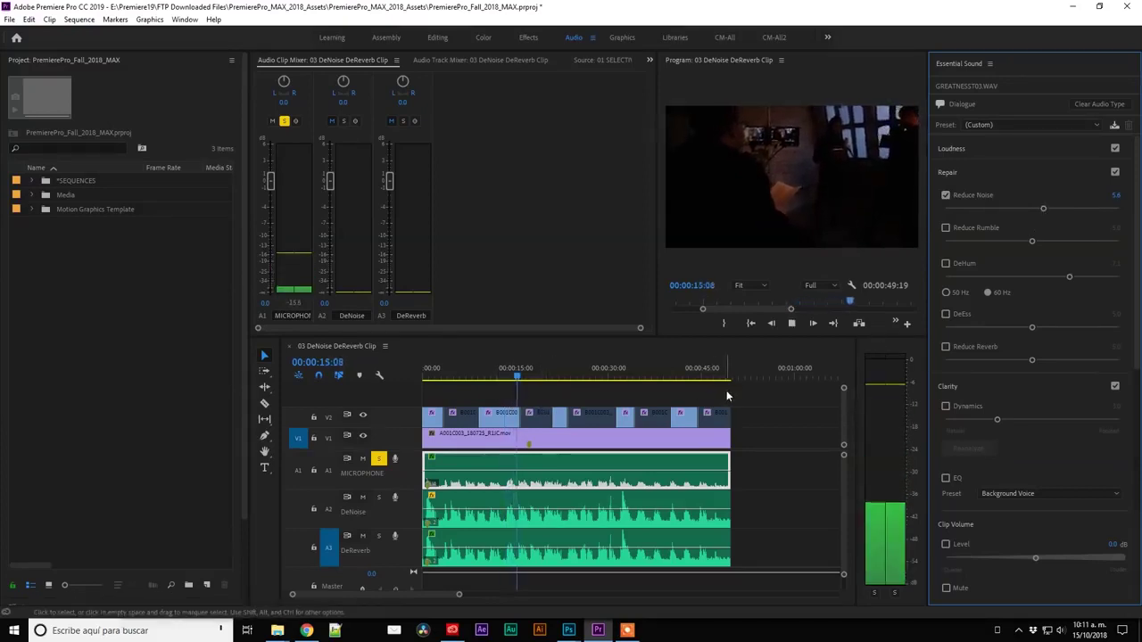
Compare the MICROPHONE audio during playback with Reduce Noise at 0.0 and back at 5.6
left_click_drag(1043, 207, 941, 216)
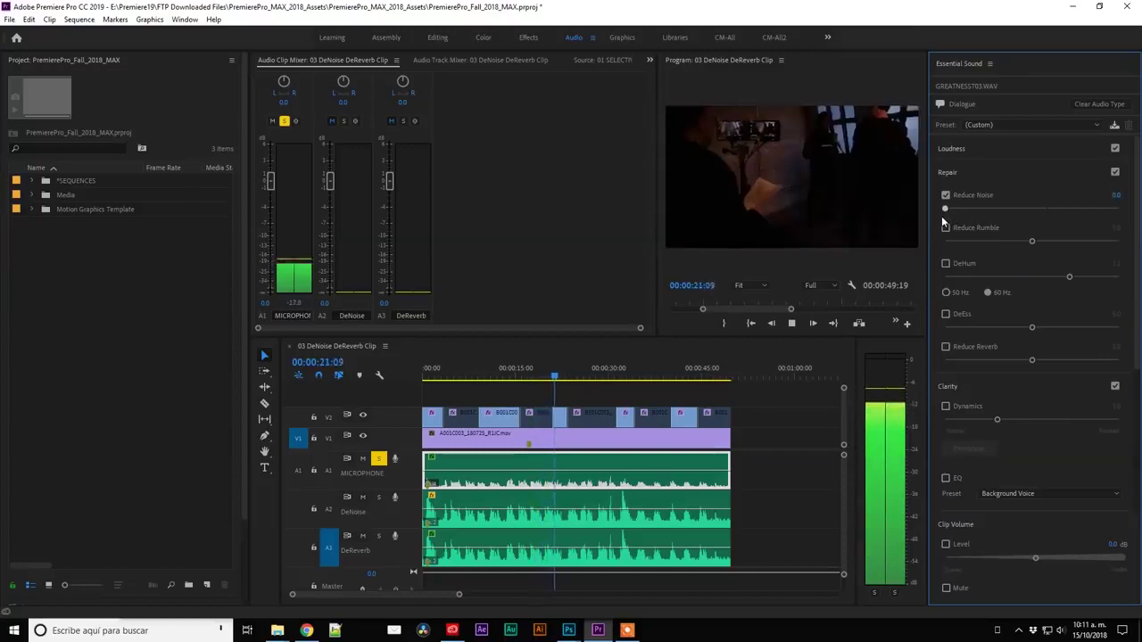
left_click_drag(943, 216, 1043, 212)
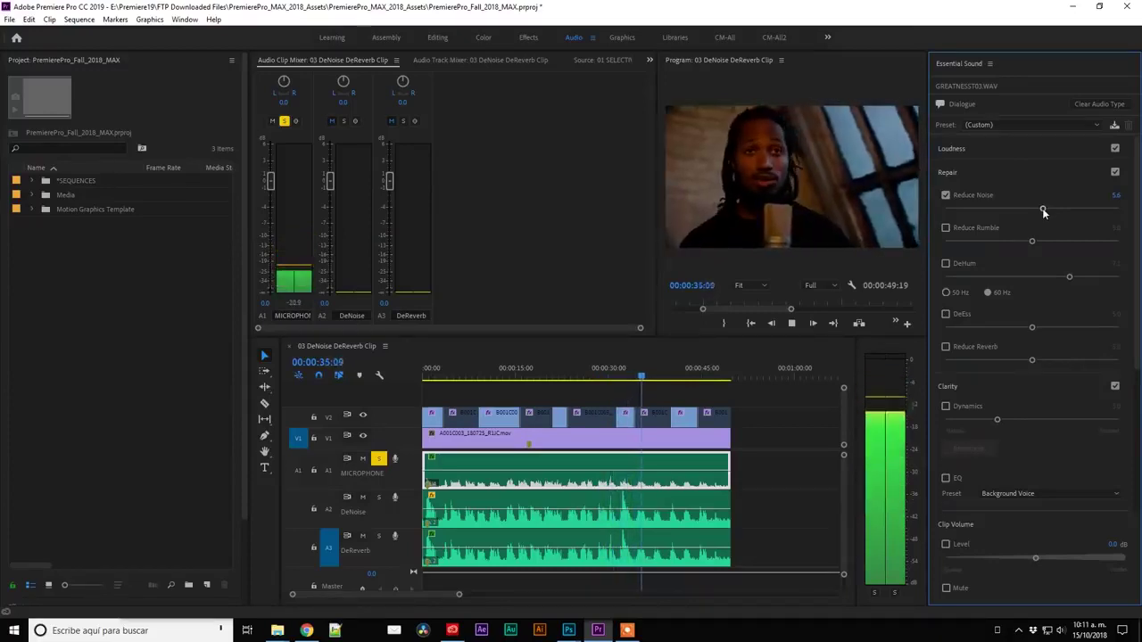
key("space")
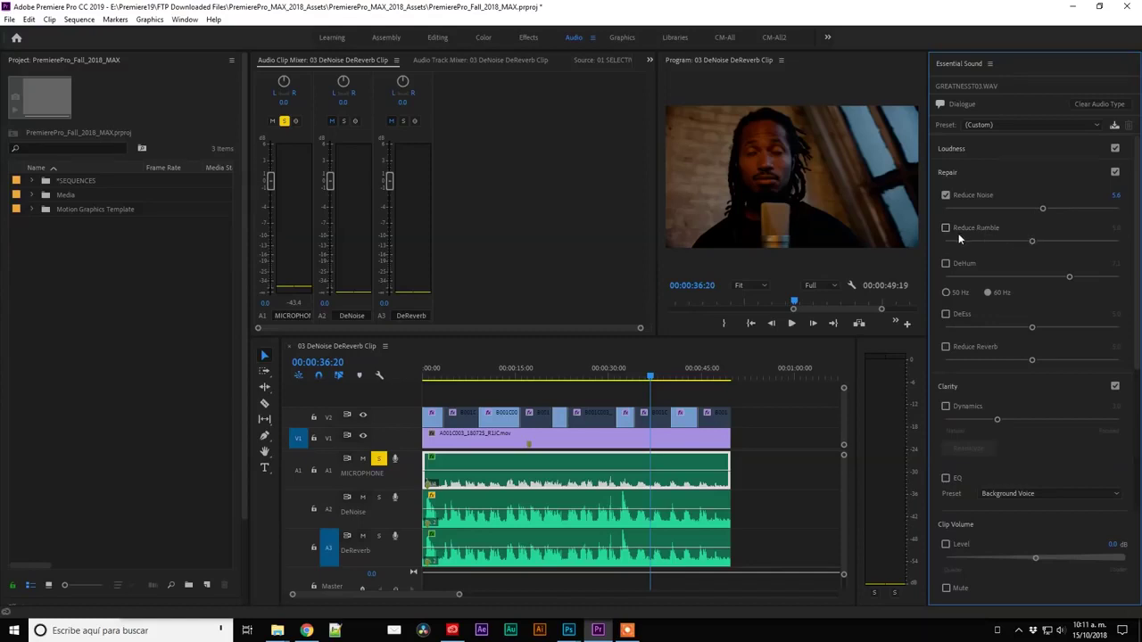
Inspect the DeNoise effect on the MICROPHONE clip in the Effects workspace and return to the Audio workspace
double_click(543, 465)
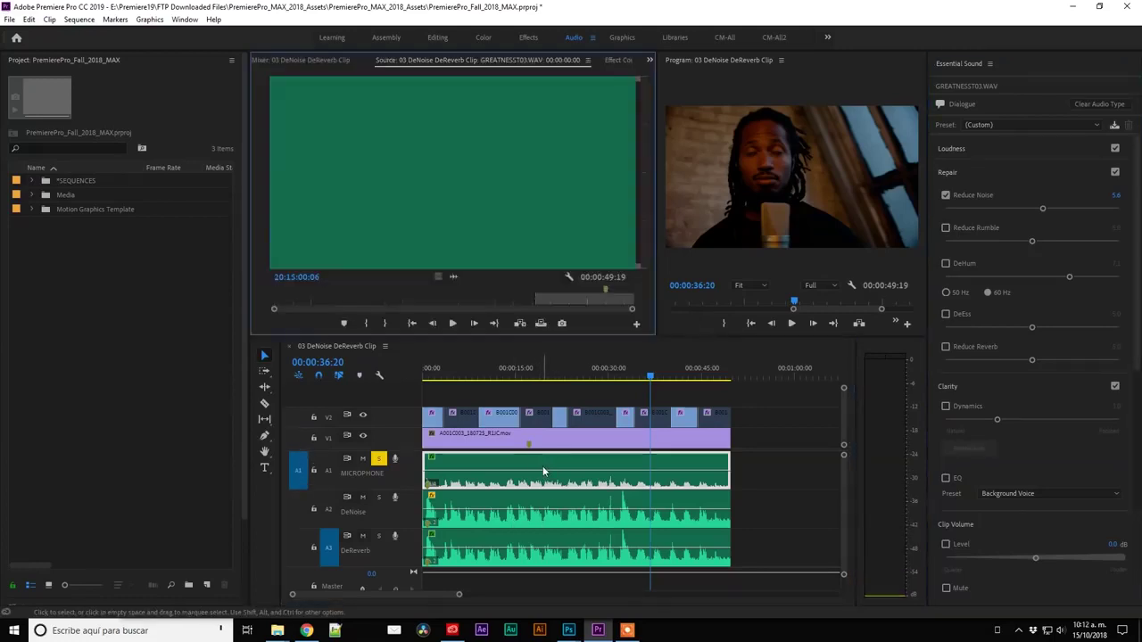
left_click(528, 38)
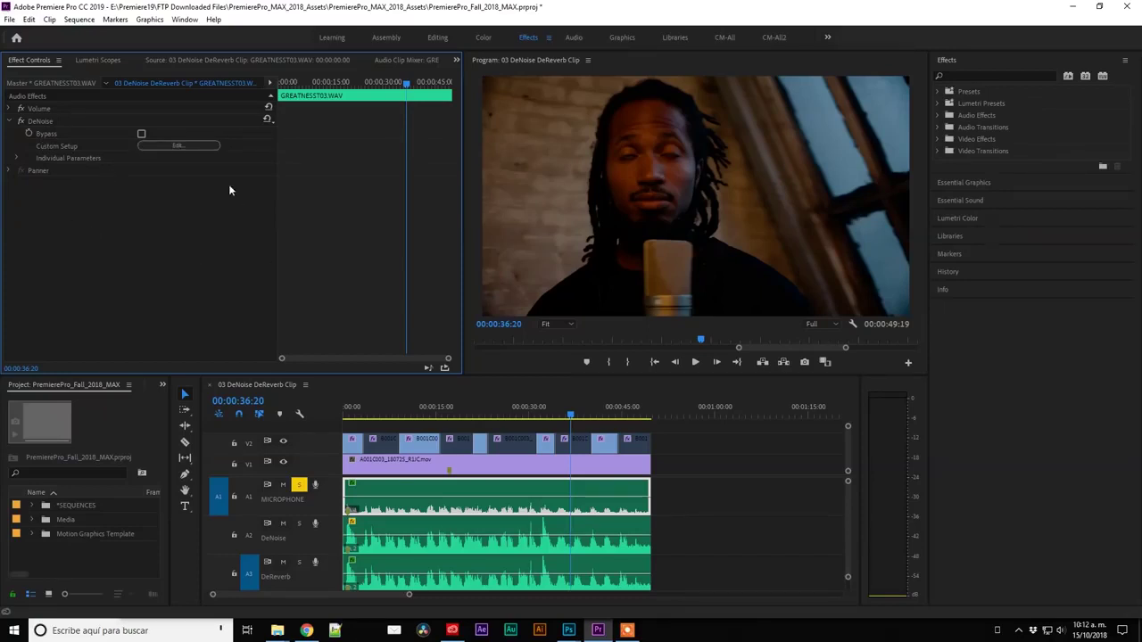
left_click(575, 40)
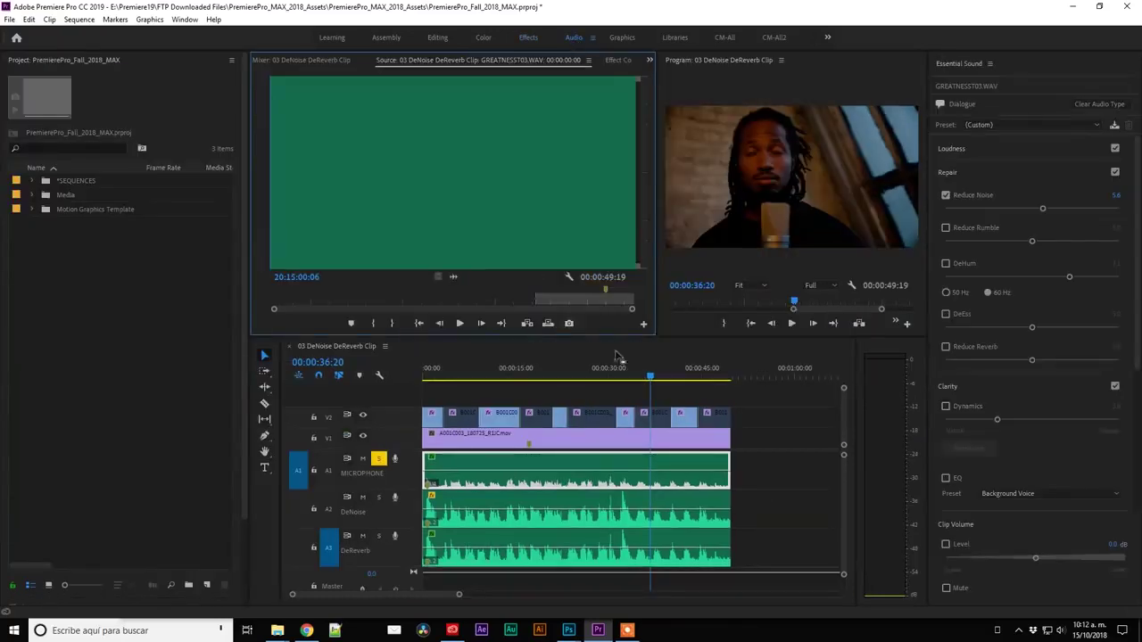
Play the noise-reduced MICROPHONE track from 00:00:07:12
left_click(470, 376)
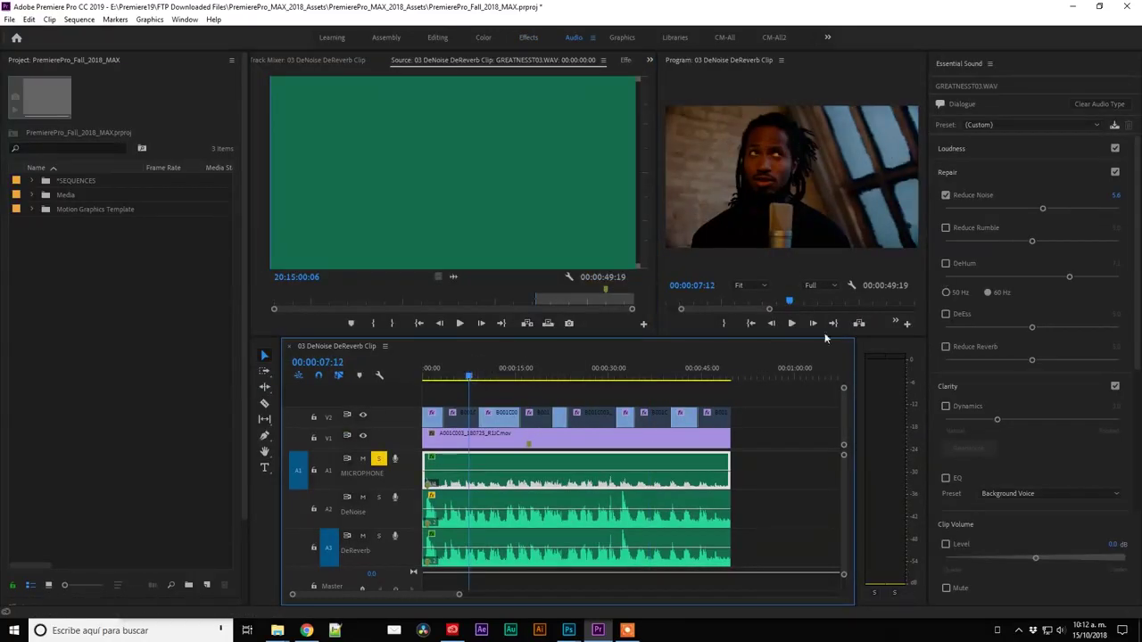
key("space")
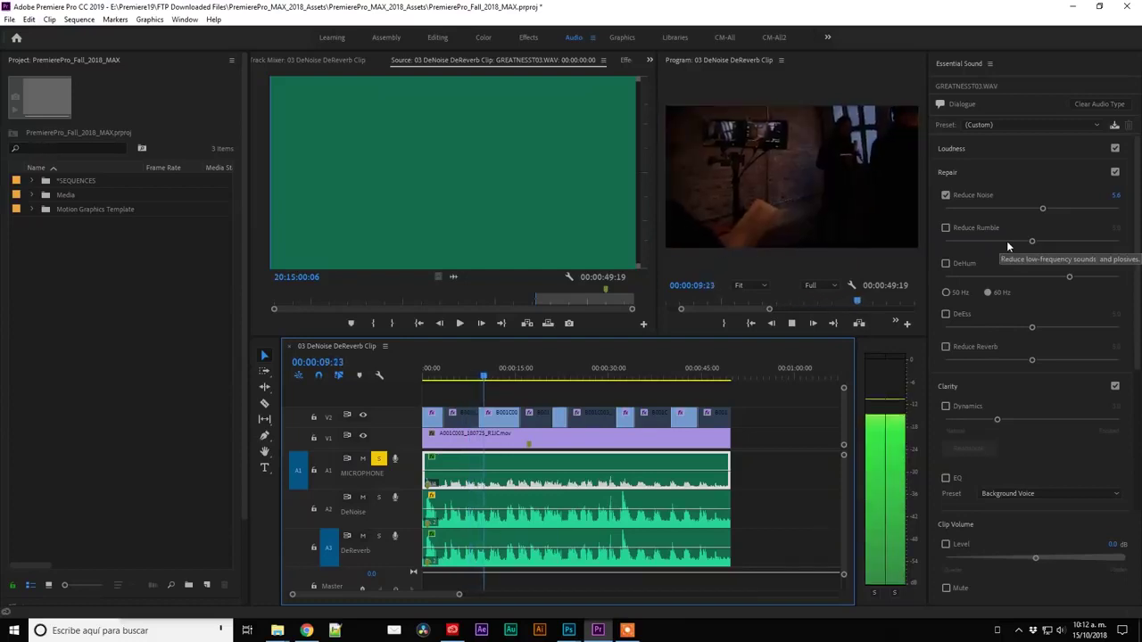
key("space")
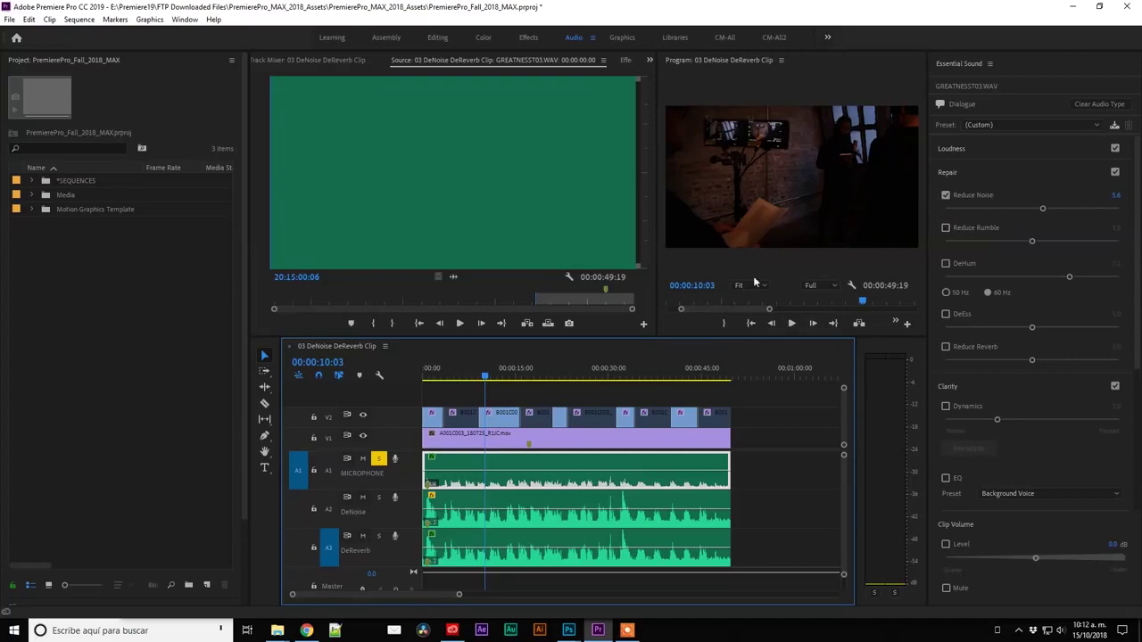
Solo the DeNoise track in place of the MICROPHONE track and play it from 00:00:05:00
left_click(380, 497)
left_click(380, 459)
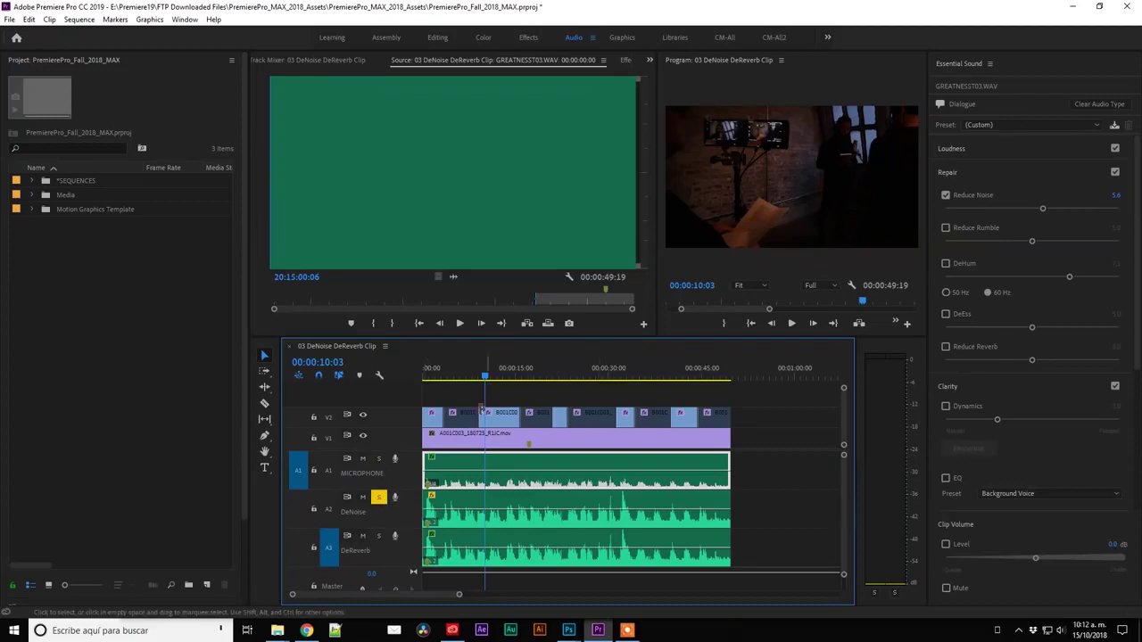
left_click(484, 378)
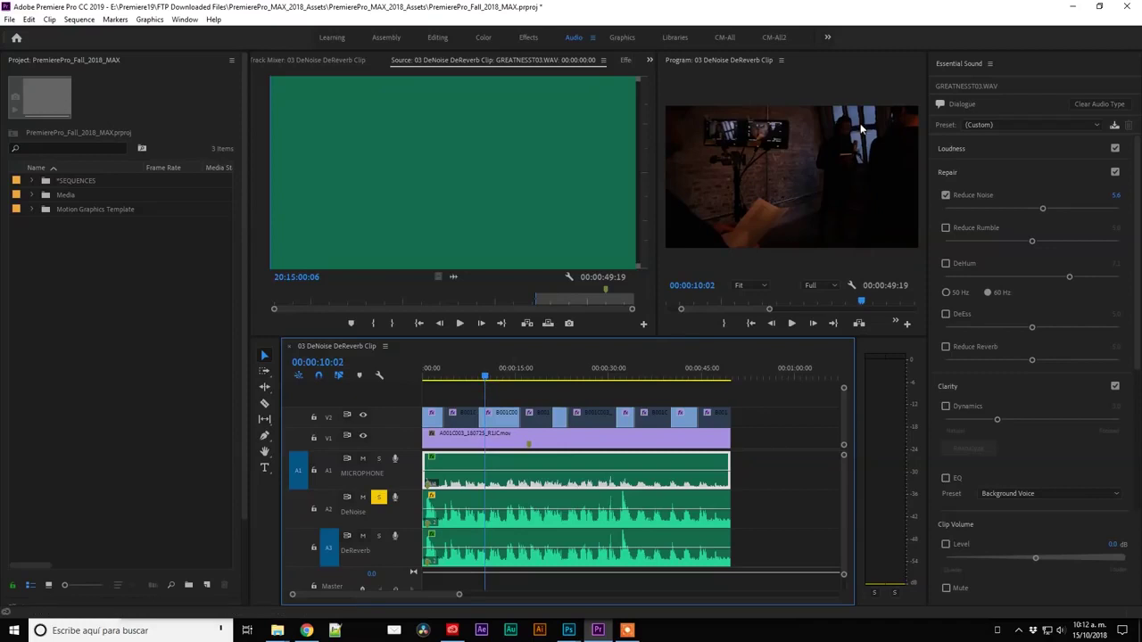
left_click_drag(484, 378, 453, 379)
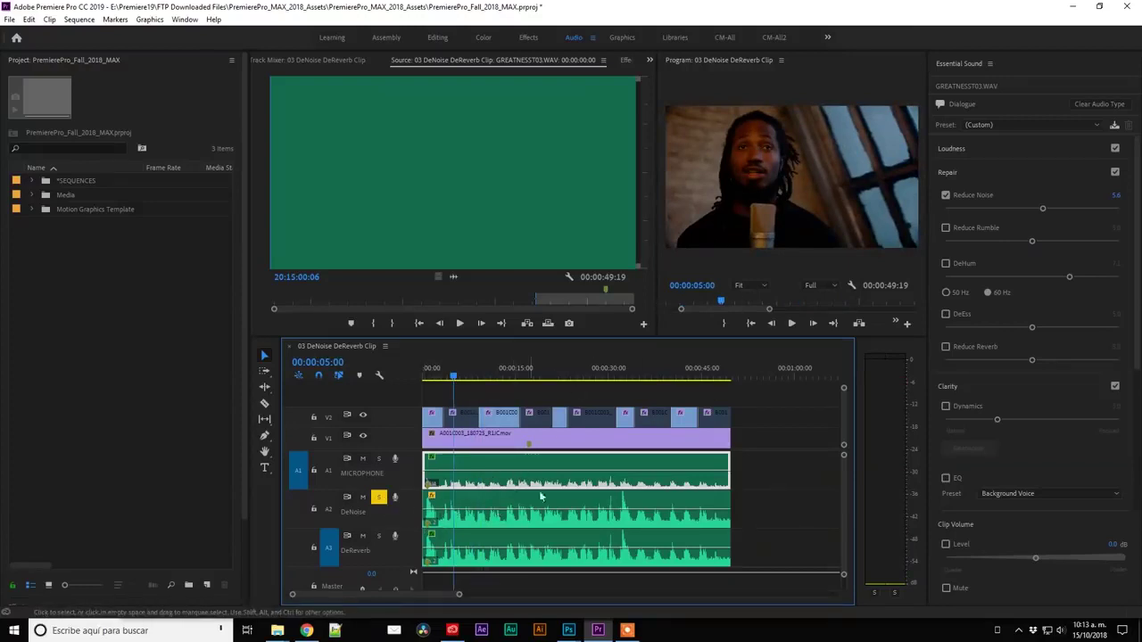
key("space")
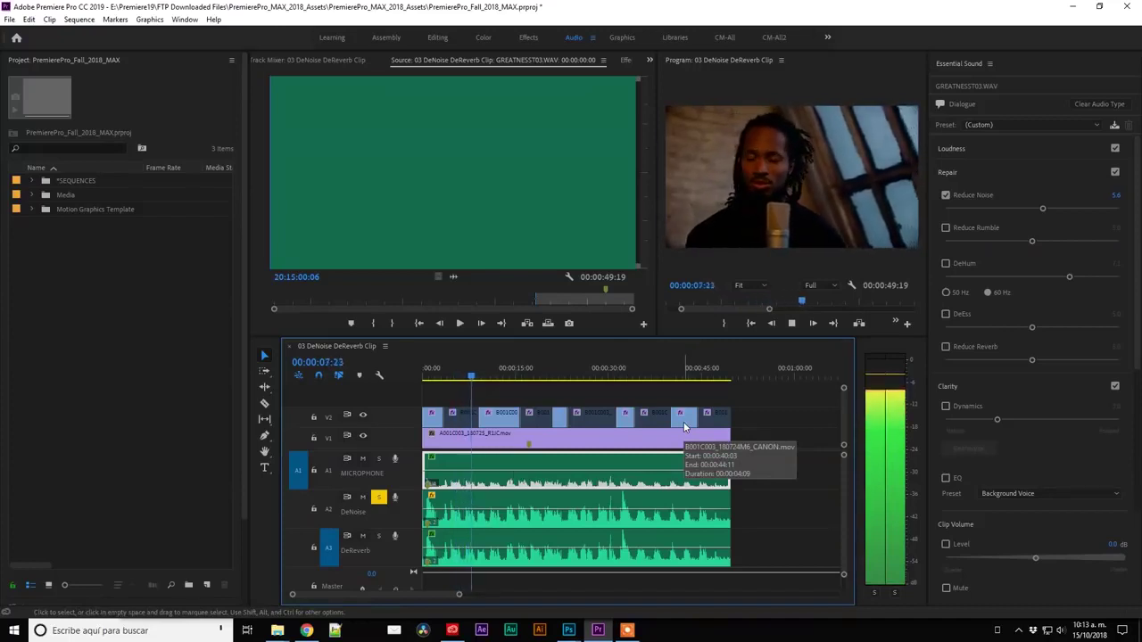
key("space")
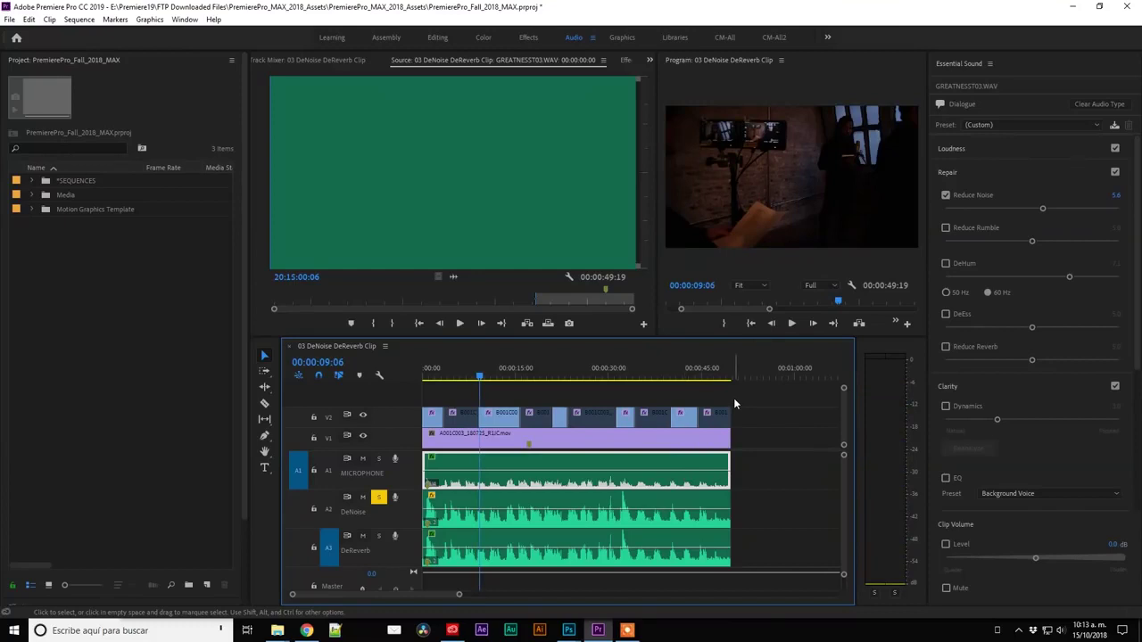
Play the soloed DeNoise track from 00:00:08:11 and select its clip to listen to the unprocessed audio
left_click_drag(481, 377, 473, 377)
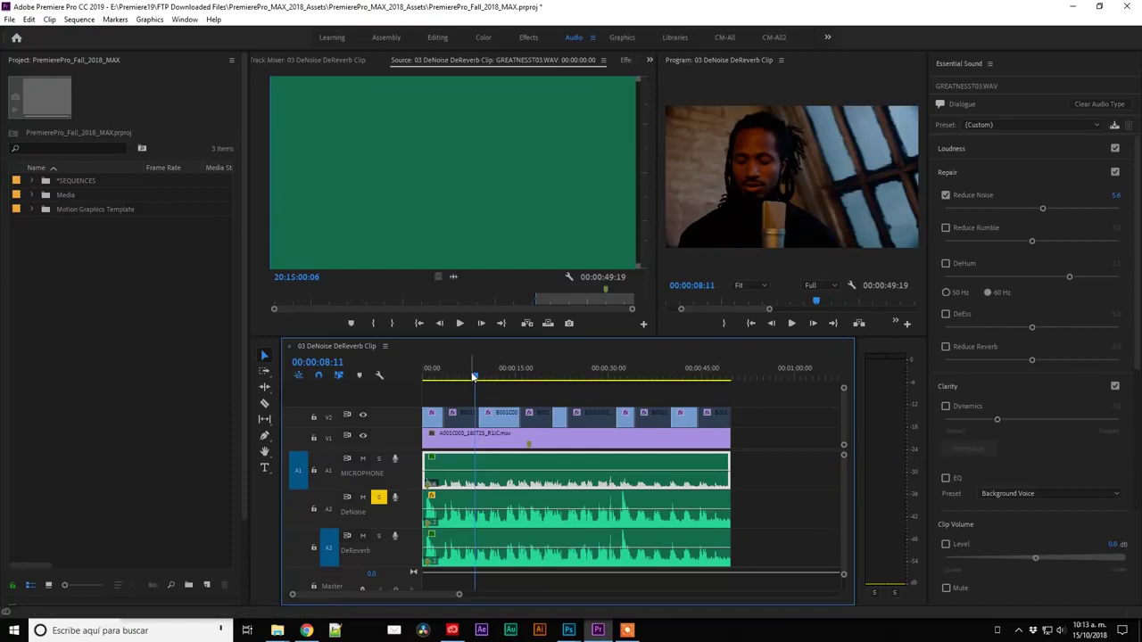
key("space")
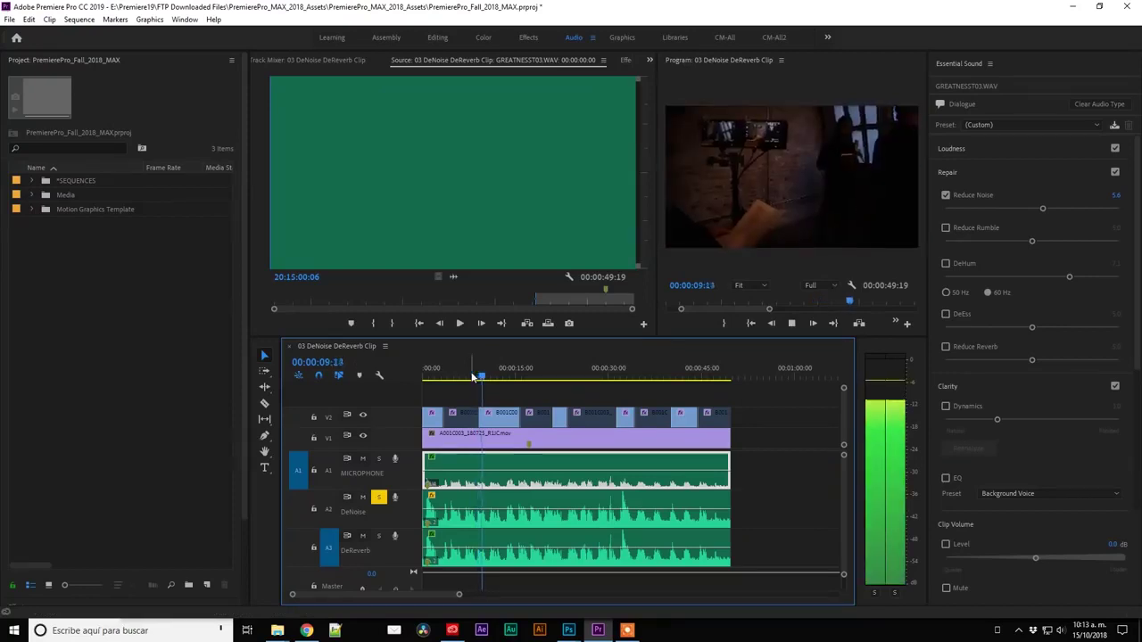
left_click(537, 507)
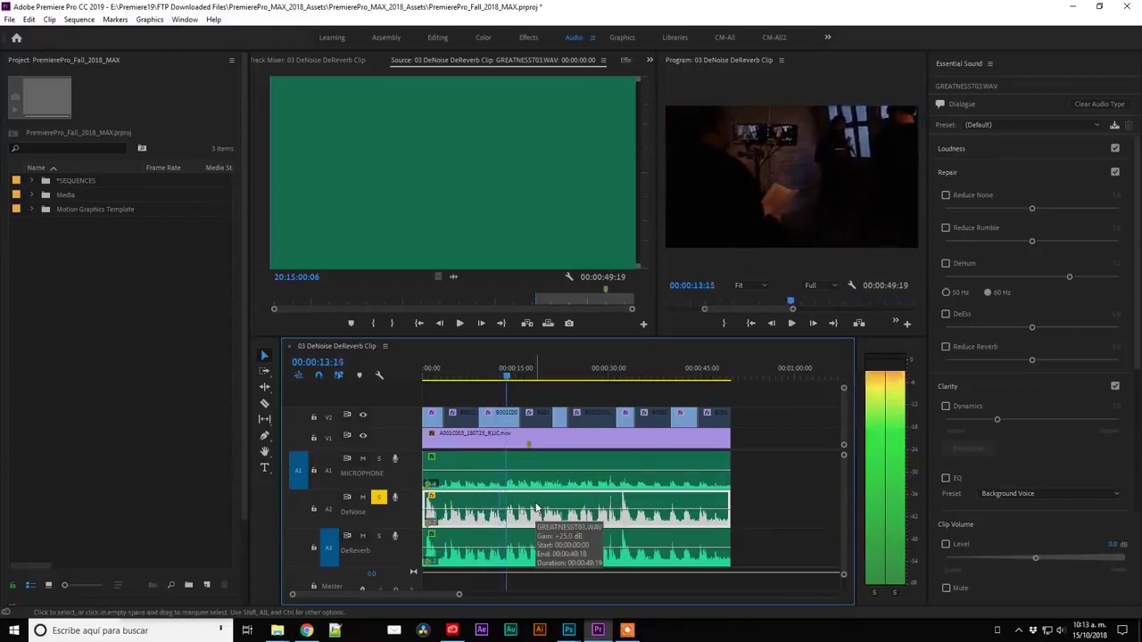
key("space")
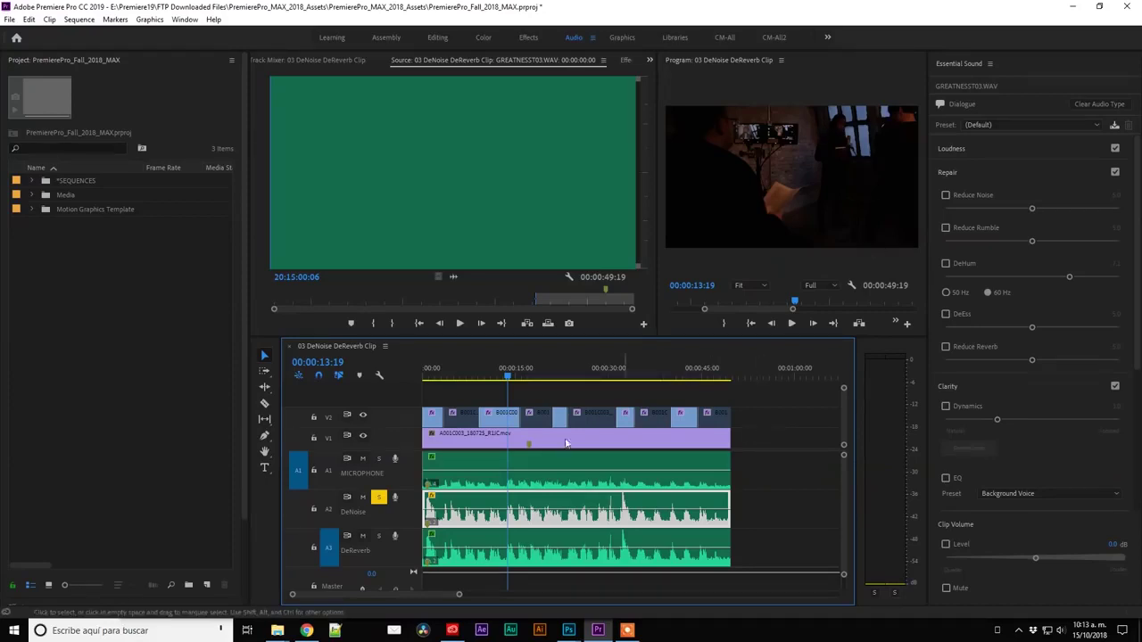
key("space")
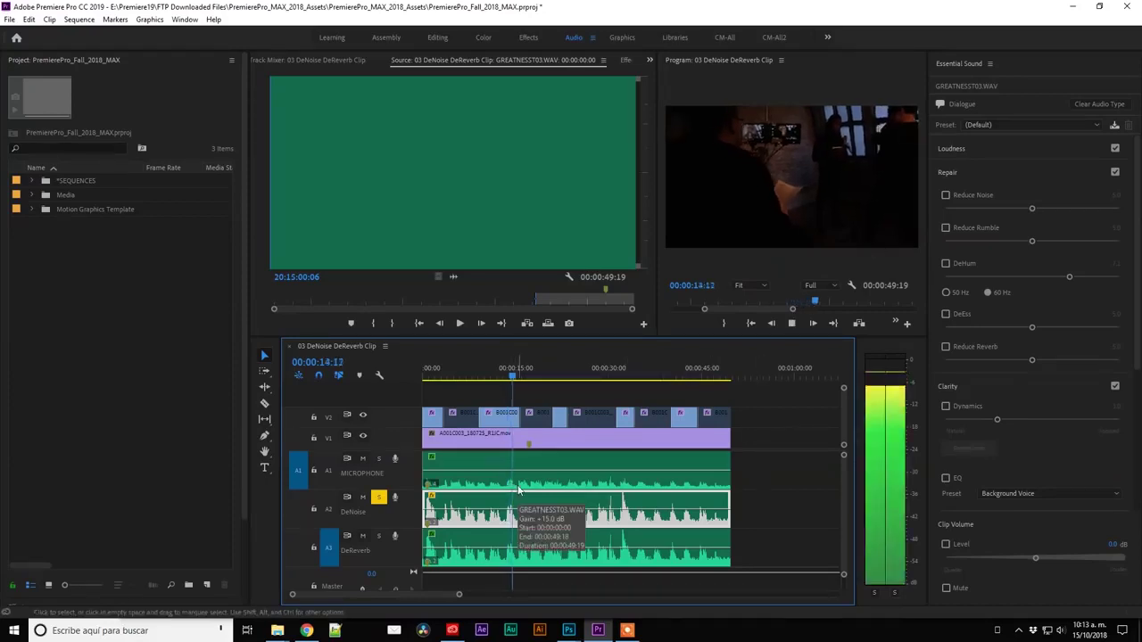
key("space")
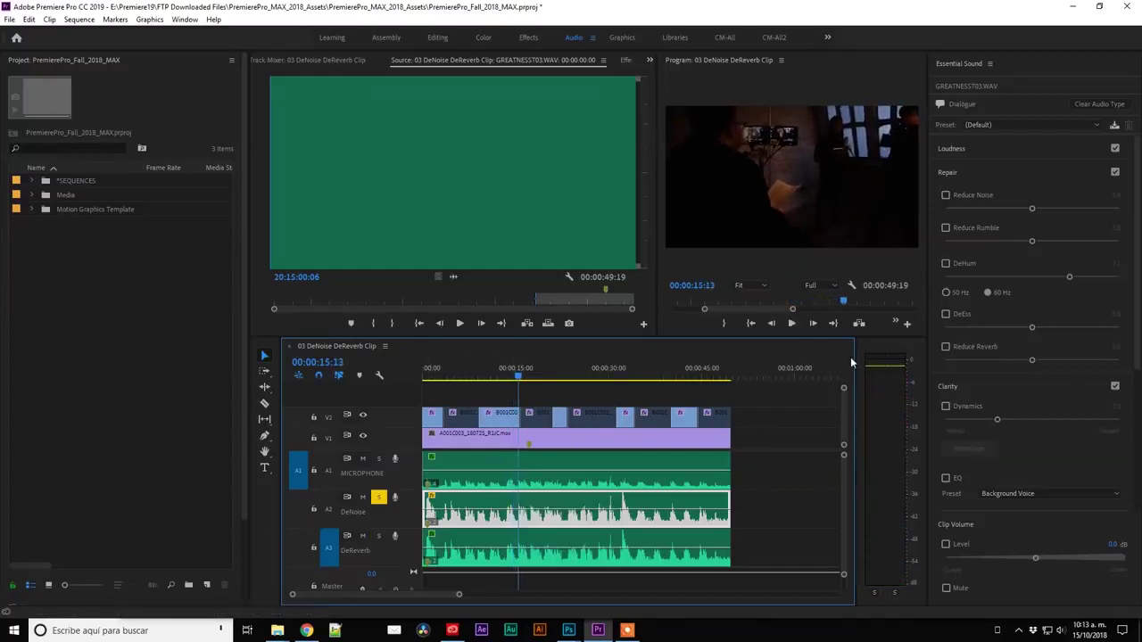
Enable Reduce Noise at 5.0 on the DeNoise clip and play the result
left_click(946, 194)
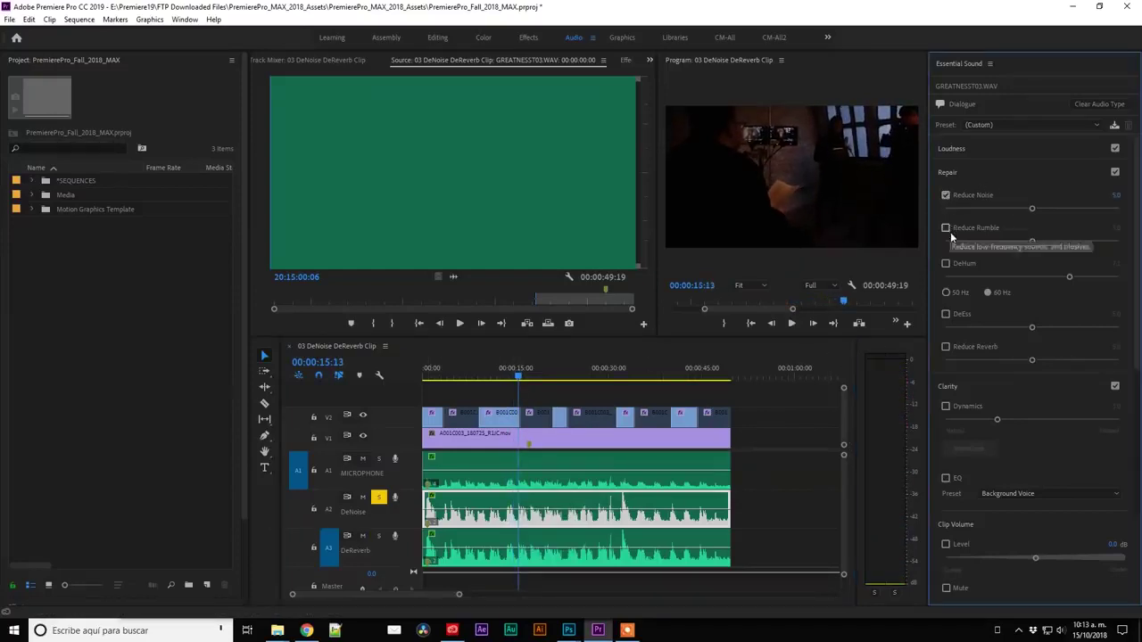
key("space")
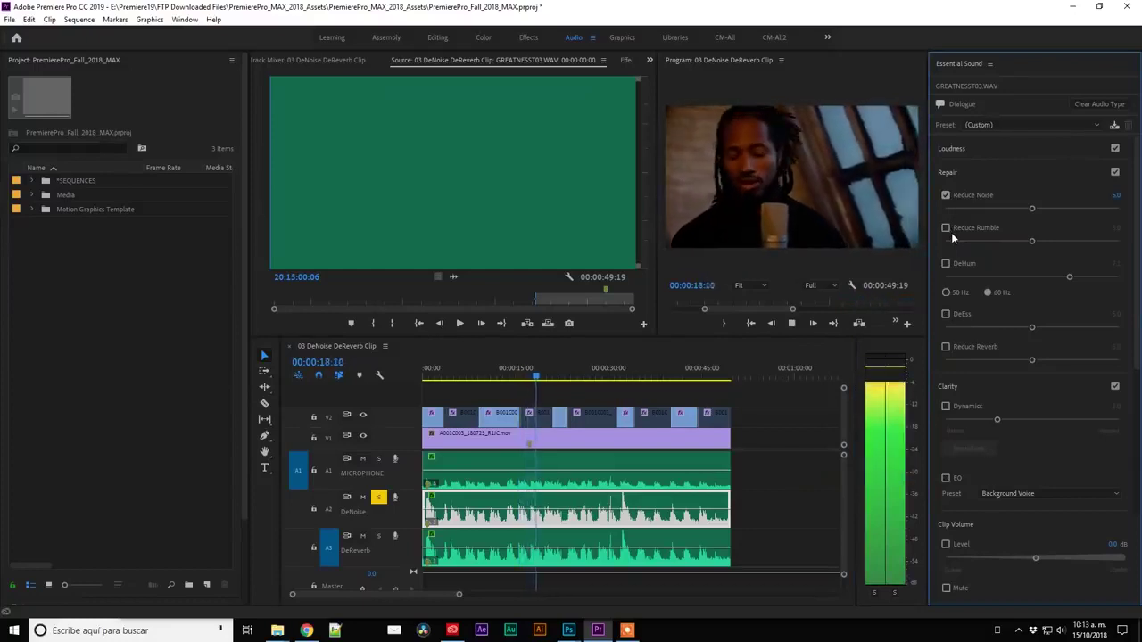
key("space")
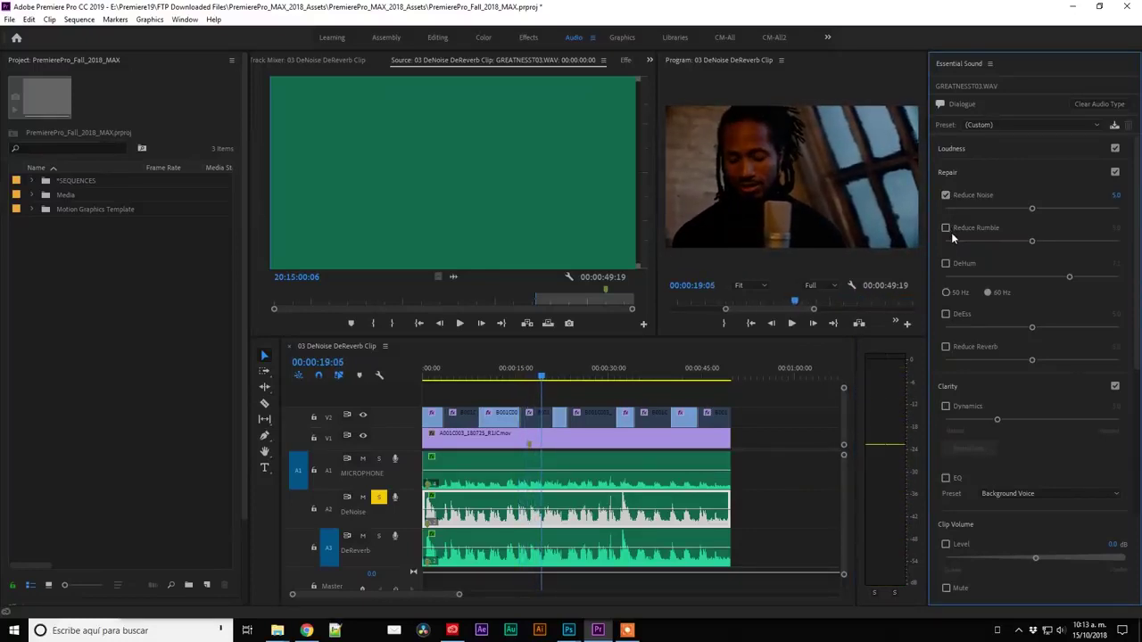
Enable Reduce Reverb on the DeNoise clip and compare the audio with it off and on during playback
key("space")
left_click(946, 347)
key("space")
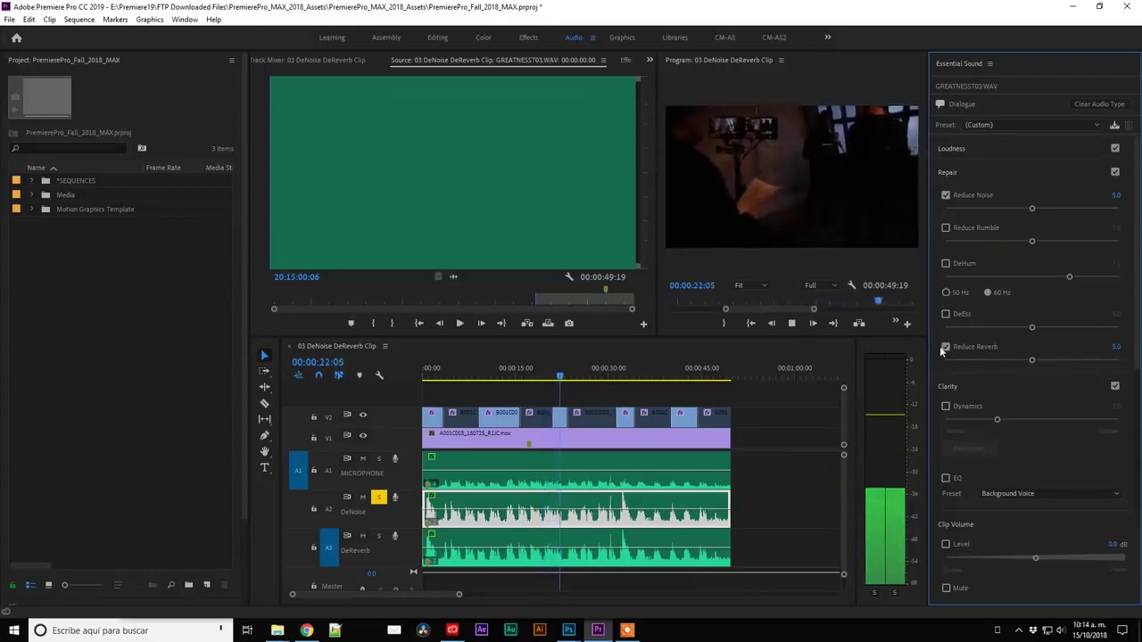
left_click(946, 348)
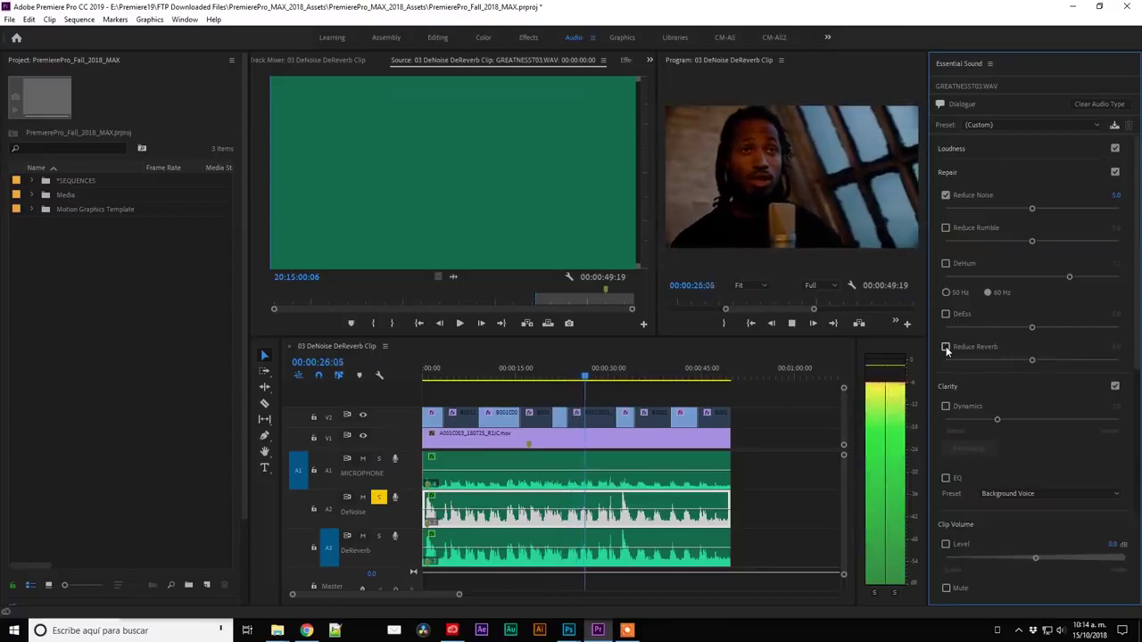
left_click(945, 348)
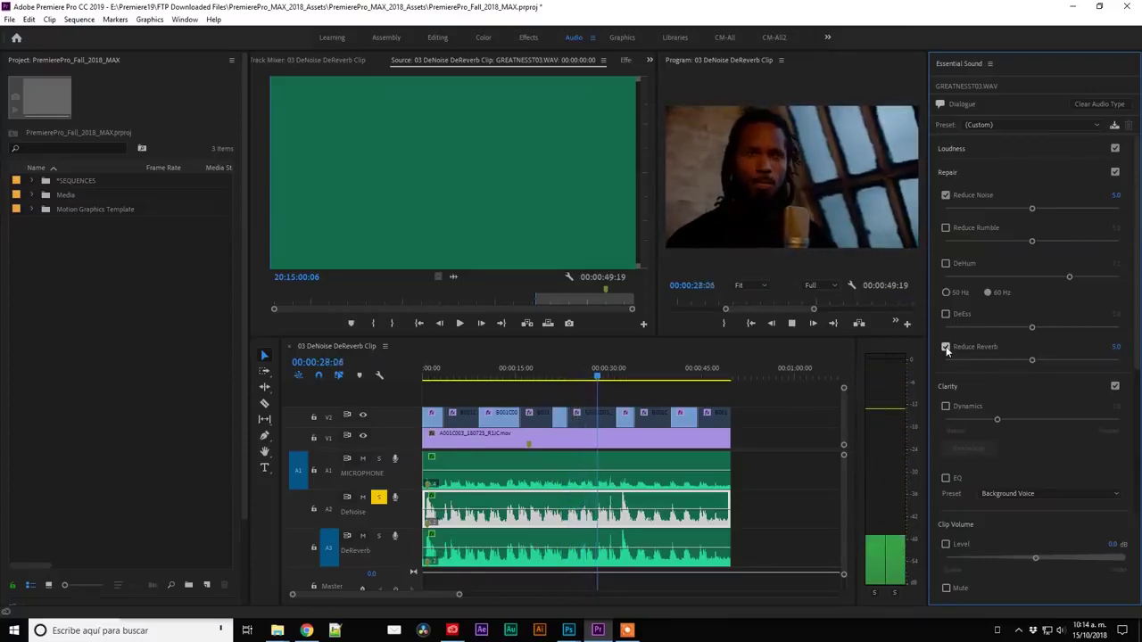
Set the DeNoise clip's Reduce Reverb amount to 3.9, compare it off and on during playback, and stop
left_click_drag(1031, 359, 1011, 364)
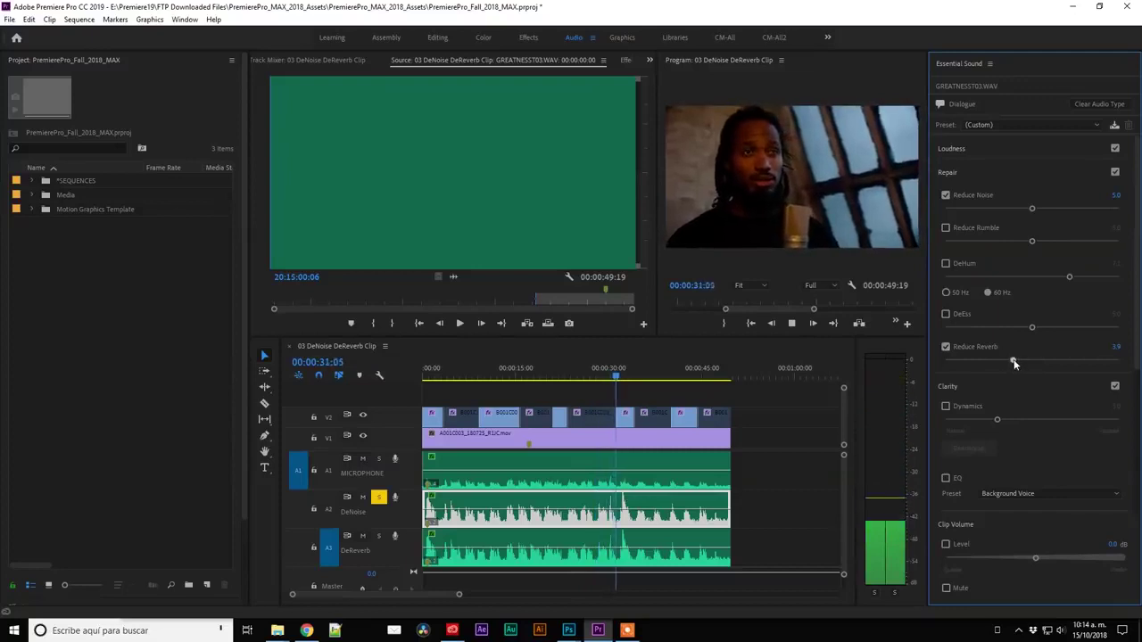
left_click(946, 348)
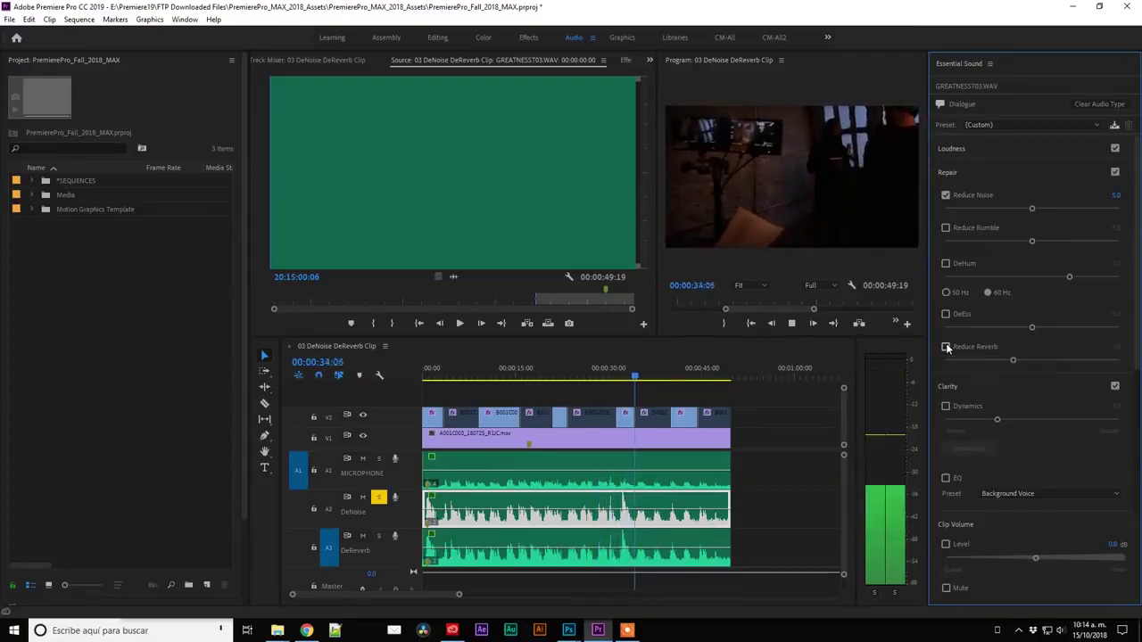
left_click(946, 348)
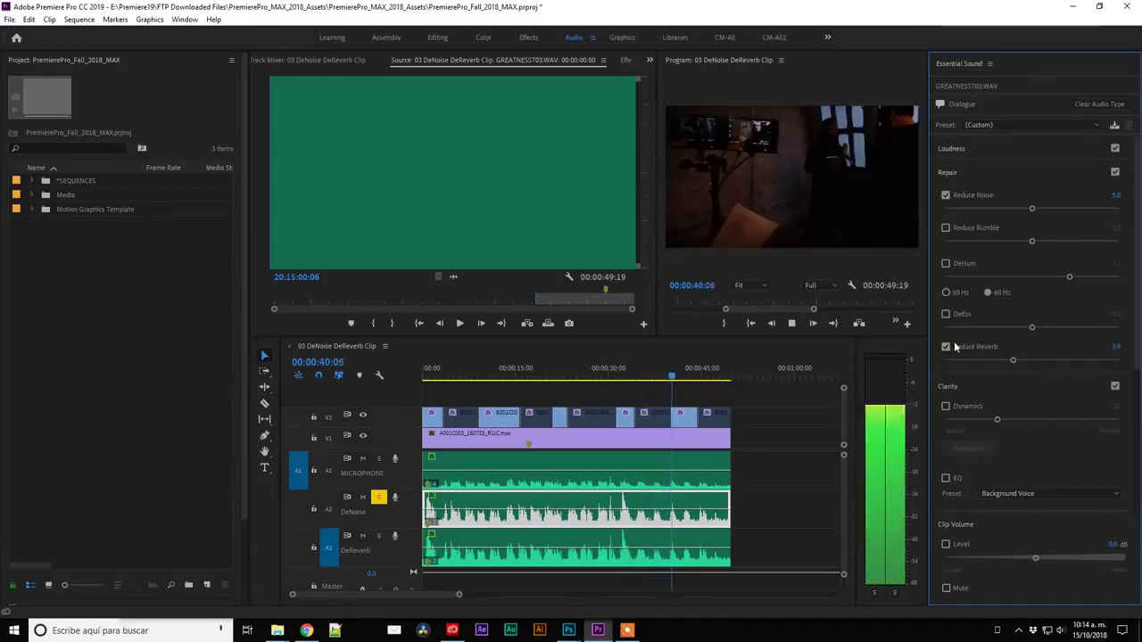
key("space")
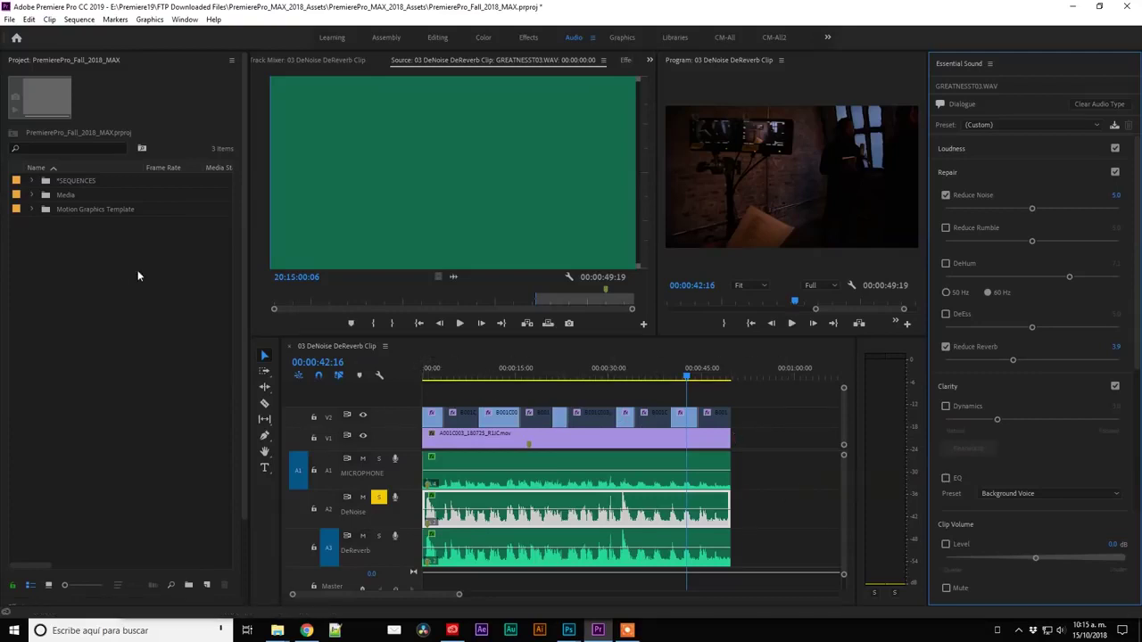
Expand the *SEQUENCES bin in the project
left_click(31, 182)
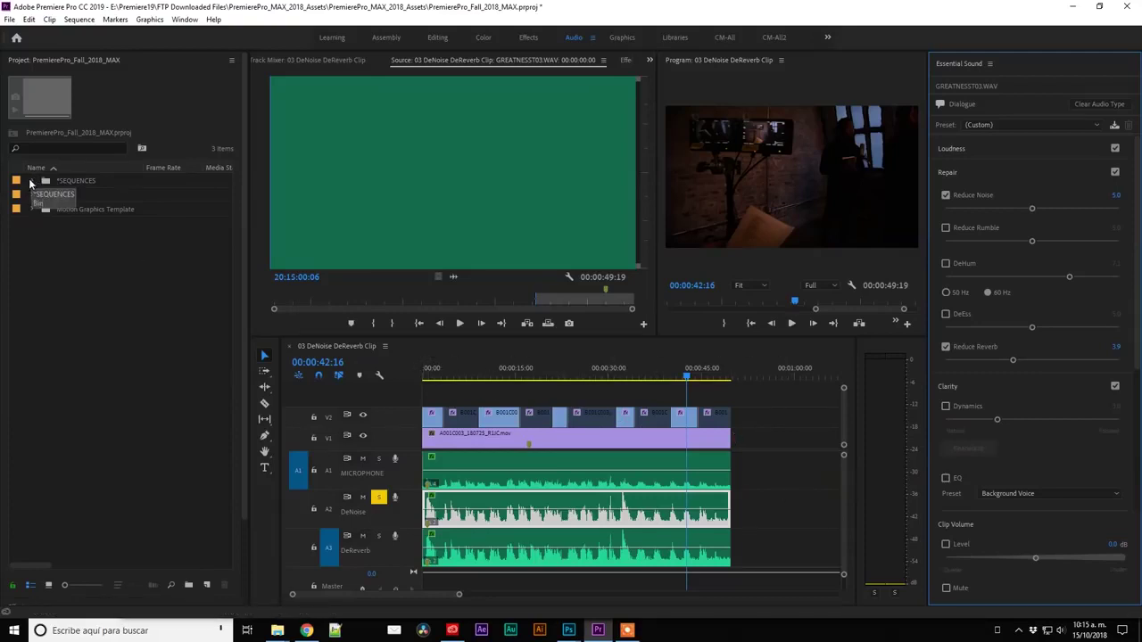